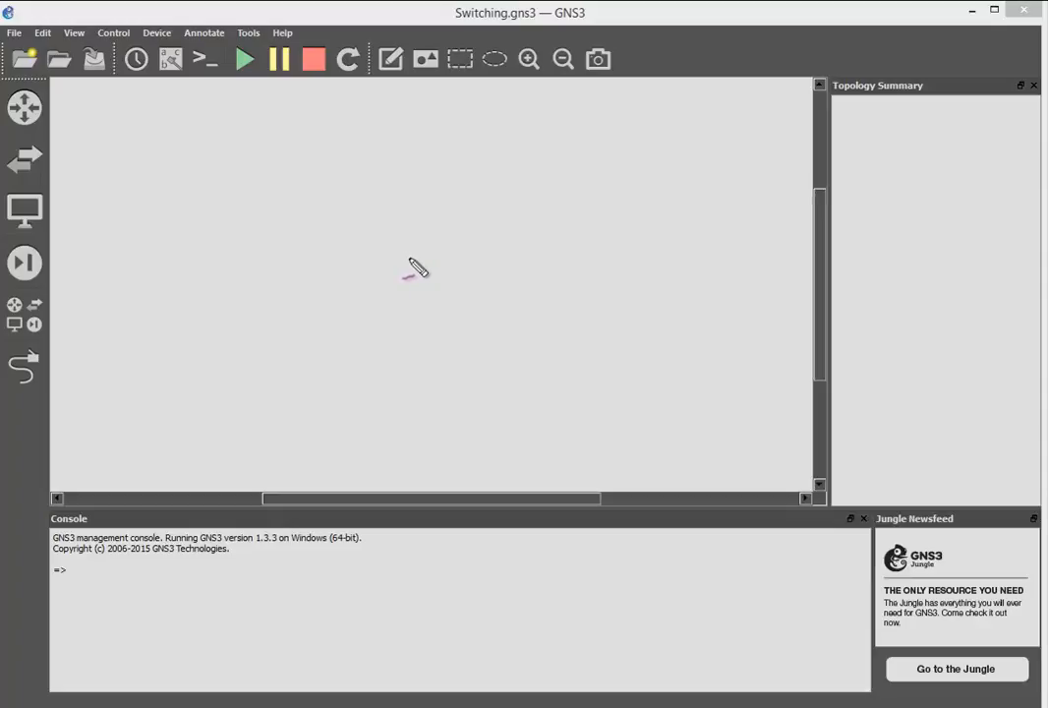
{"action": "mouse_move", "coordinate": [334, 190]}
{"action": "left_mouse_down"}
{"action": "mouse_move", "coordinate": [393, 204]}
{"action": "mouse_move", "coordinate": [413, 192]}
{"action": "mouse_move", "coordinate": [366, 251]}
{"action": "mouse_move", "coordinate": [382, 241]}
{"action": "mouse_move", "coordinate": [356, 322]}
{"action": "mouse_move", "coordinate": [394, 315]}
{"action": "mouse_move", "coordinate": [454, 332]}
{"action": "left_mouse_up"}
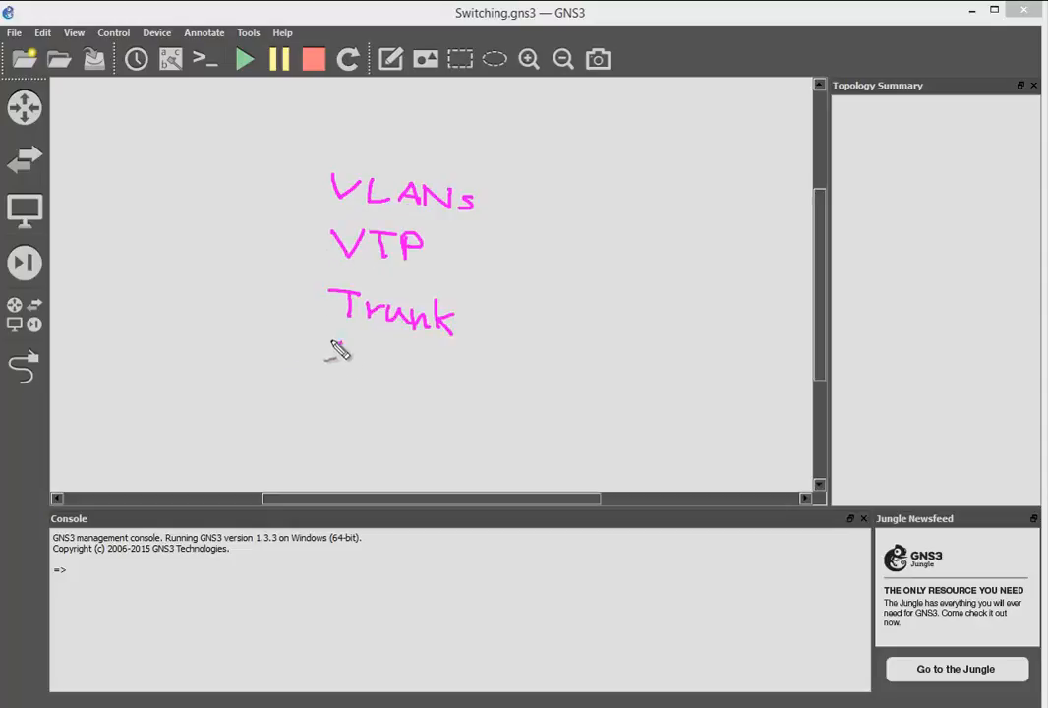
{"action": "mouse_move", "coordinate": [328, 344]}
{"action": "left_mouse_down"}
{"action": "mouse_move", "coordinate": [332, 365]}
{"action": "mouse_move", "coordinate": [566, 402]}
{"action": "left_mouse_up"}
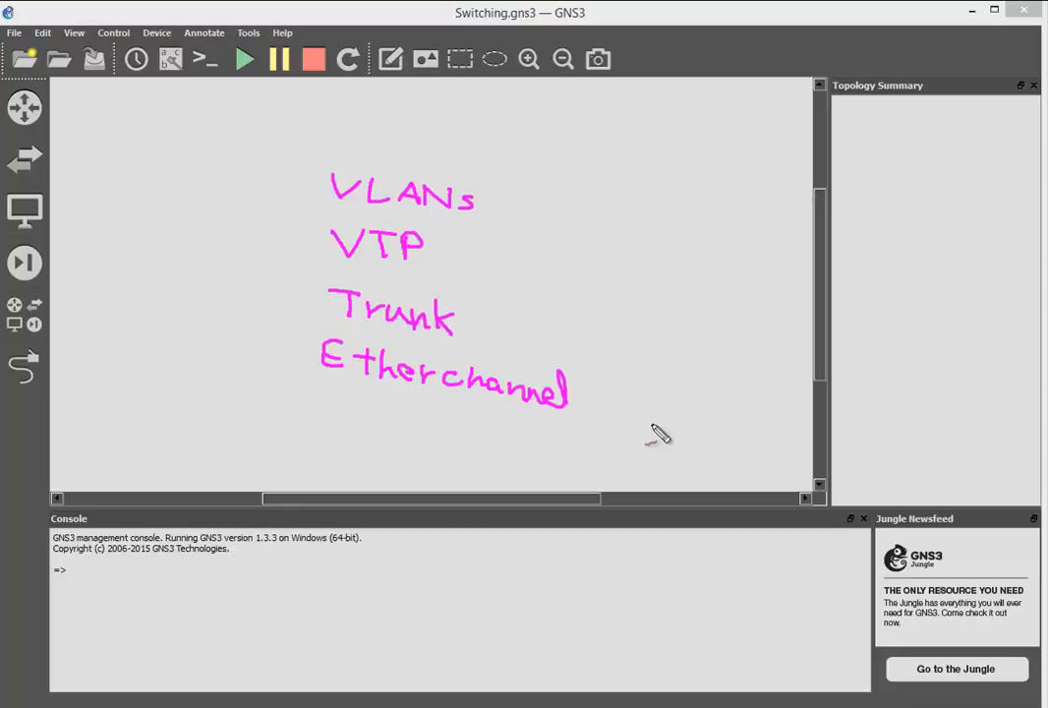
{"action": "key", "text": "Escape"}
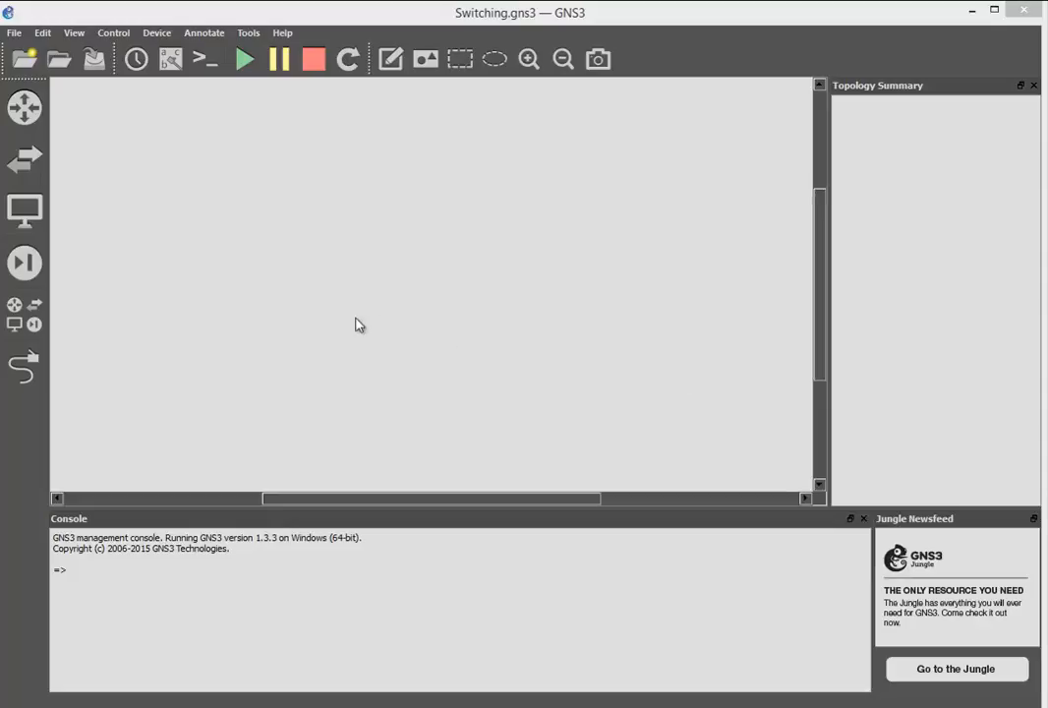
- Add a Switch device to the empty topology and rename it Switch1
{"action": "left_click", "coordinate": [36, 320]}
{"action": "left_click_drag", "start_coordinate": [98, 445], "coordinate": [448, 227]}
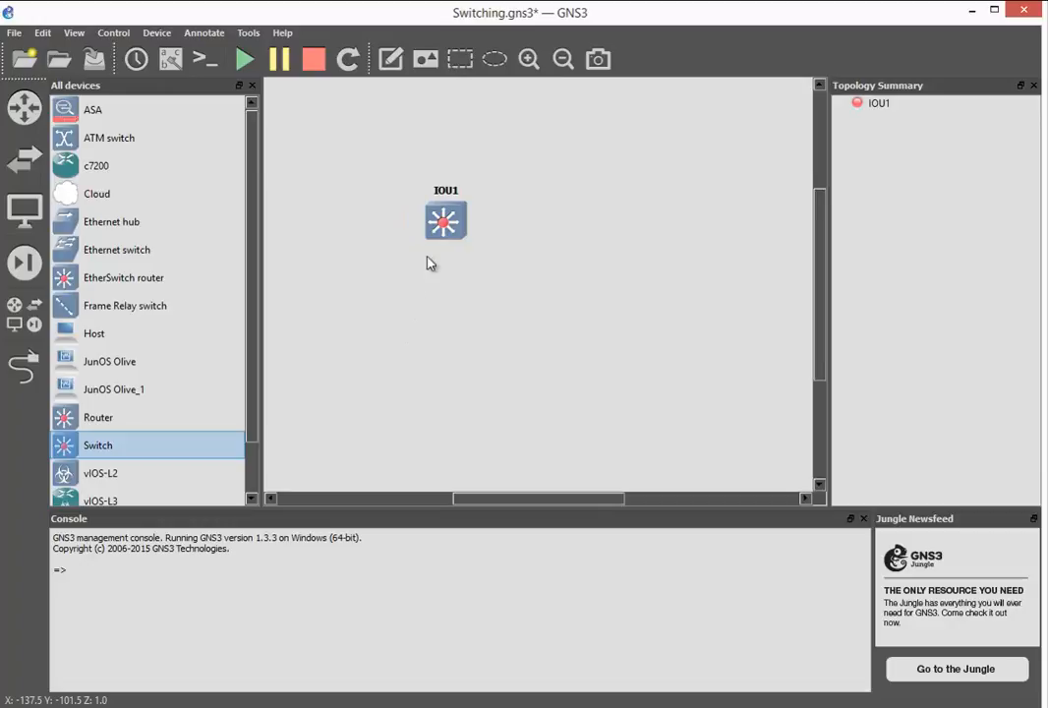
{"action": "right_click", "coordinate": [427, 221]}
{"action": "left_click", "coordinate": [447, 232]}
{"action": "left_click", "coordinate": [299, 214]}
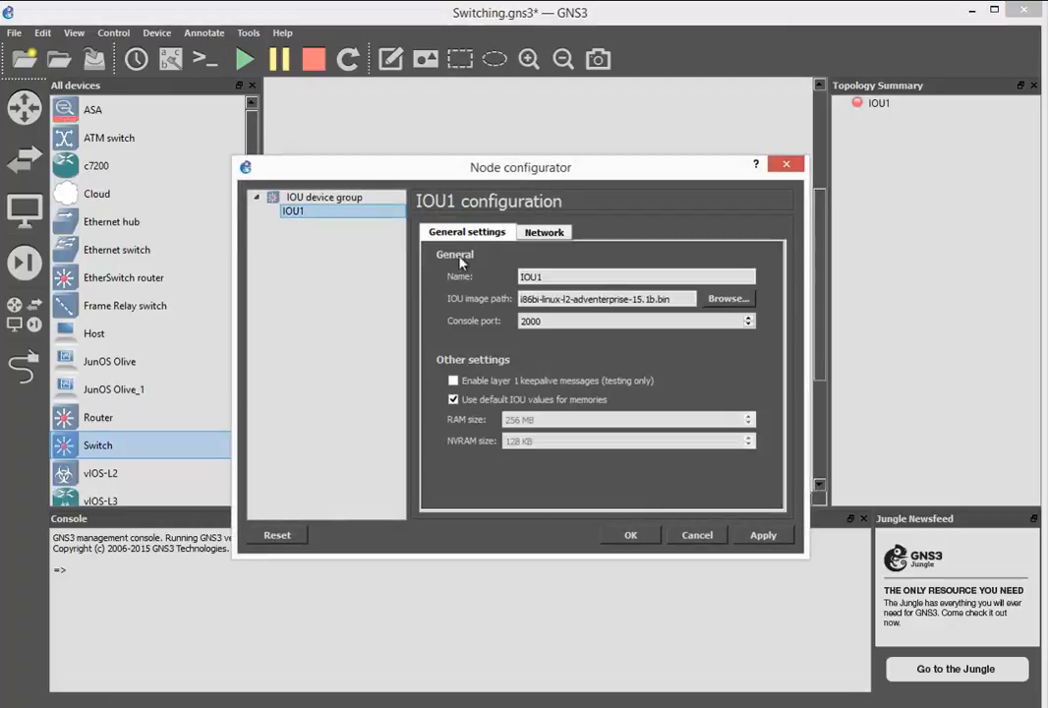
{"action": "left_click_drag", "start_coordinate": [543, 277], "coordinate": [469, 275]}
{"action": "type", "text": "Switch1"}
{"action": "left_click", "coordinate": [630, 535]}
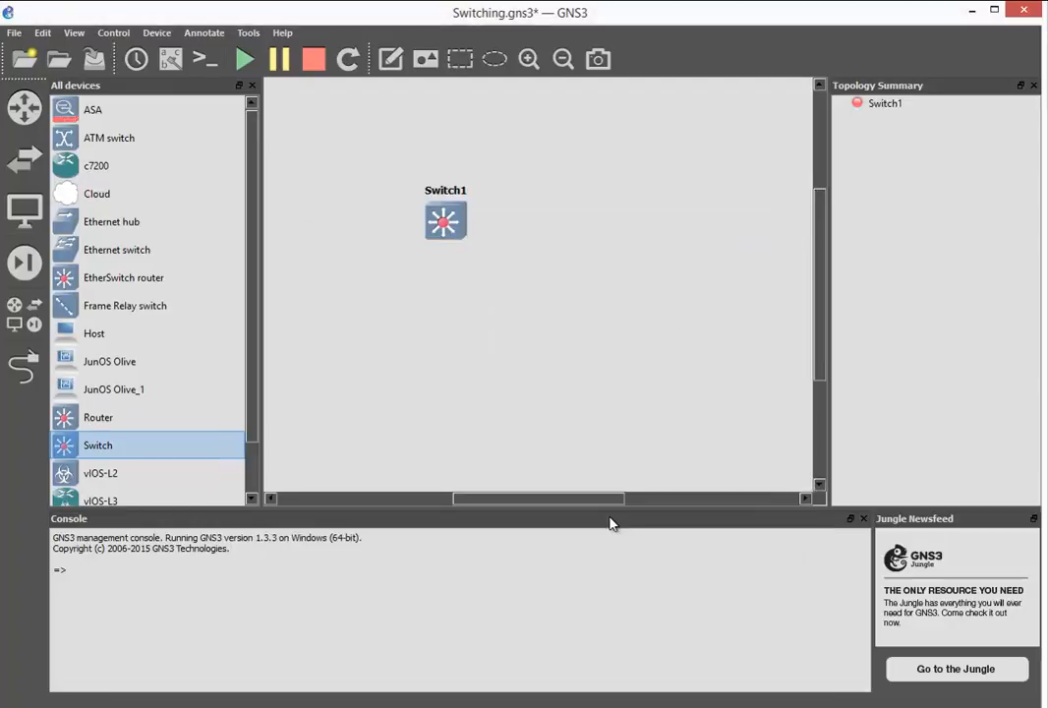
- Add two VPCS hosts beside Switch1, one above the other, and close the device list
{"action": "scroll", "coordinate": [254, 329], "scroll_direction": "down", "scroll_amount": 1}
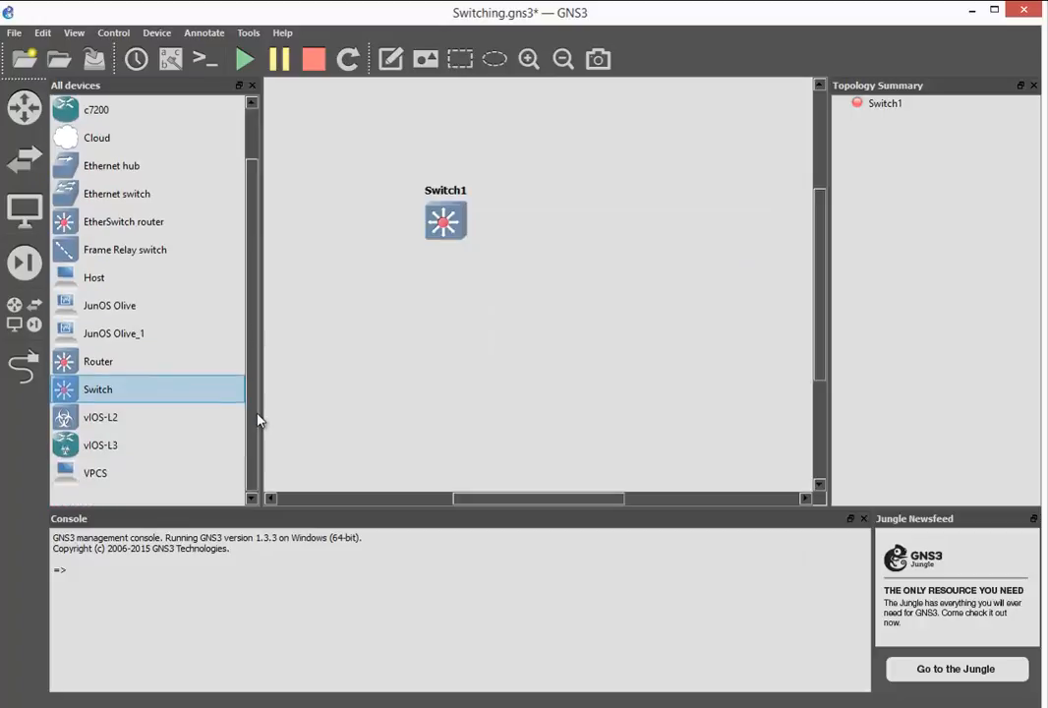
{"action": "left_click_drag", "start_coordinate": [145, 471], "coordinate": [348, 196]}
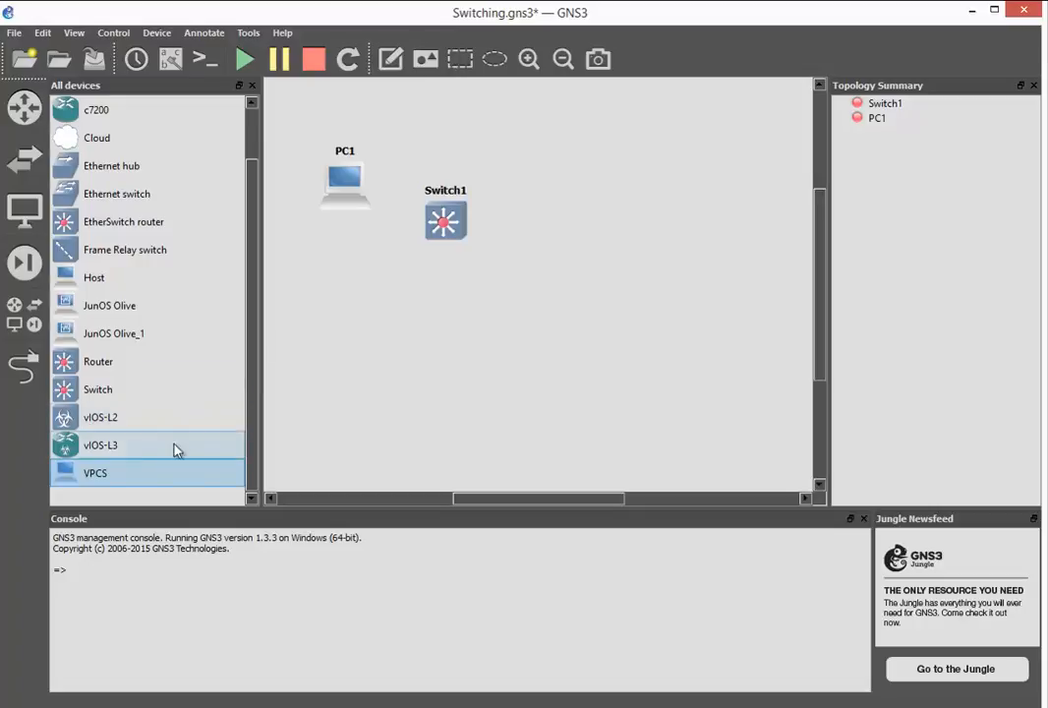
{"action": "left_click_drag", "start_coordinate": [130, 482], "coordinate": [348, 309]}
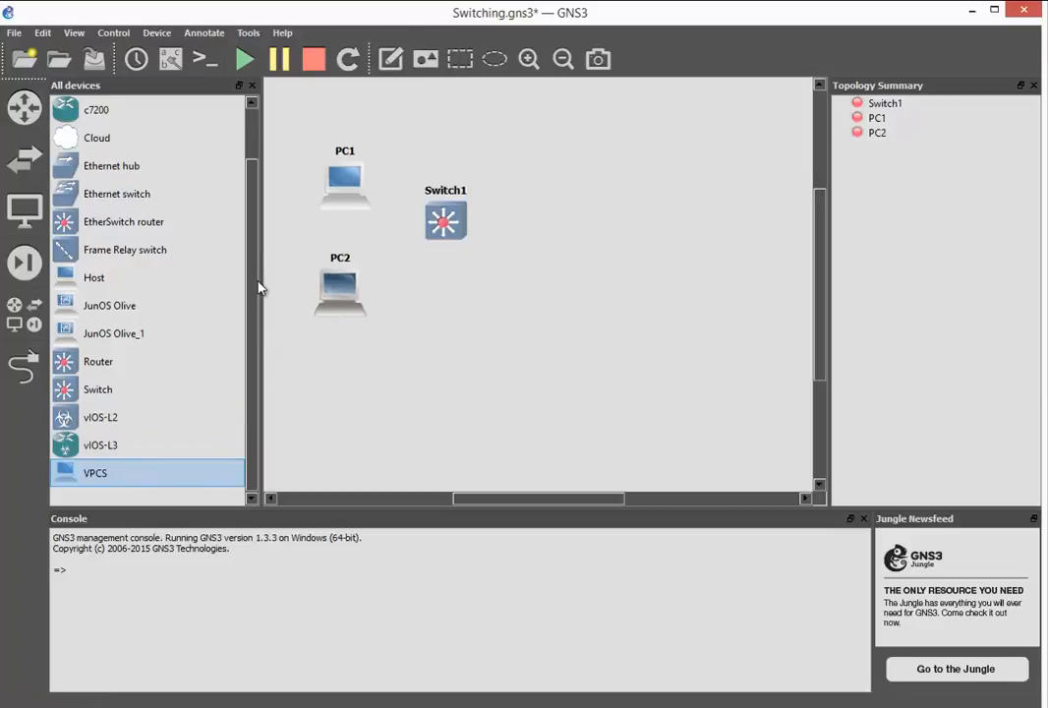
{"action": "left_click", "coordinate": [251, 85]}
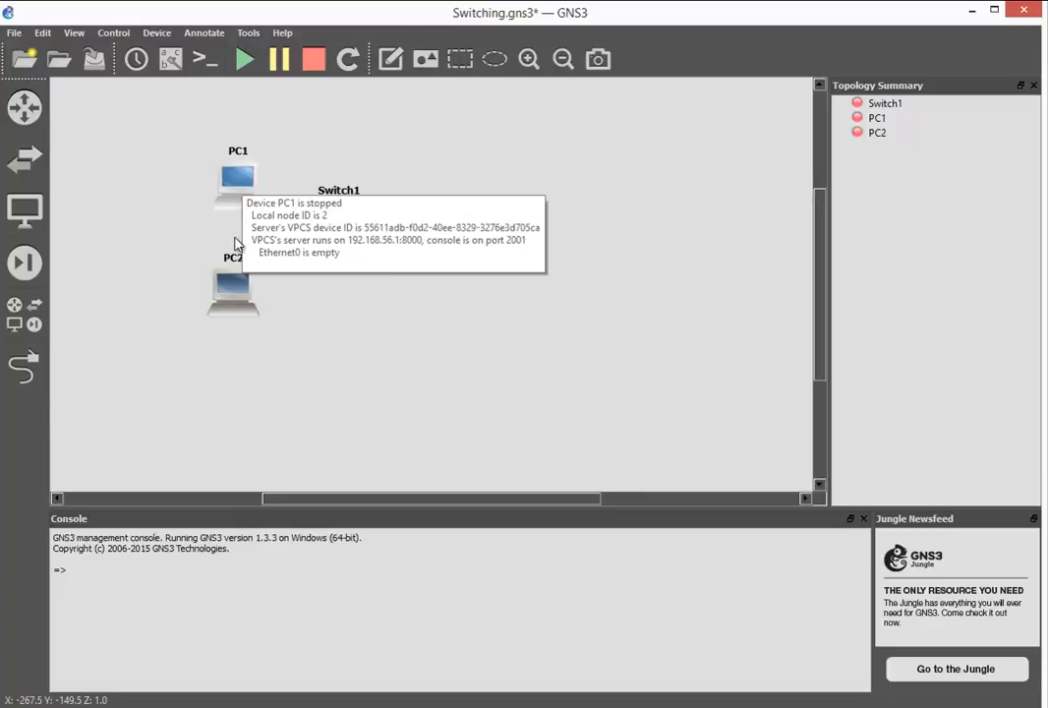
- Link PC1 to port Ethernet0/0 of Switch1
{"action": "left_click", "coordinate": [26, 365]}
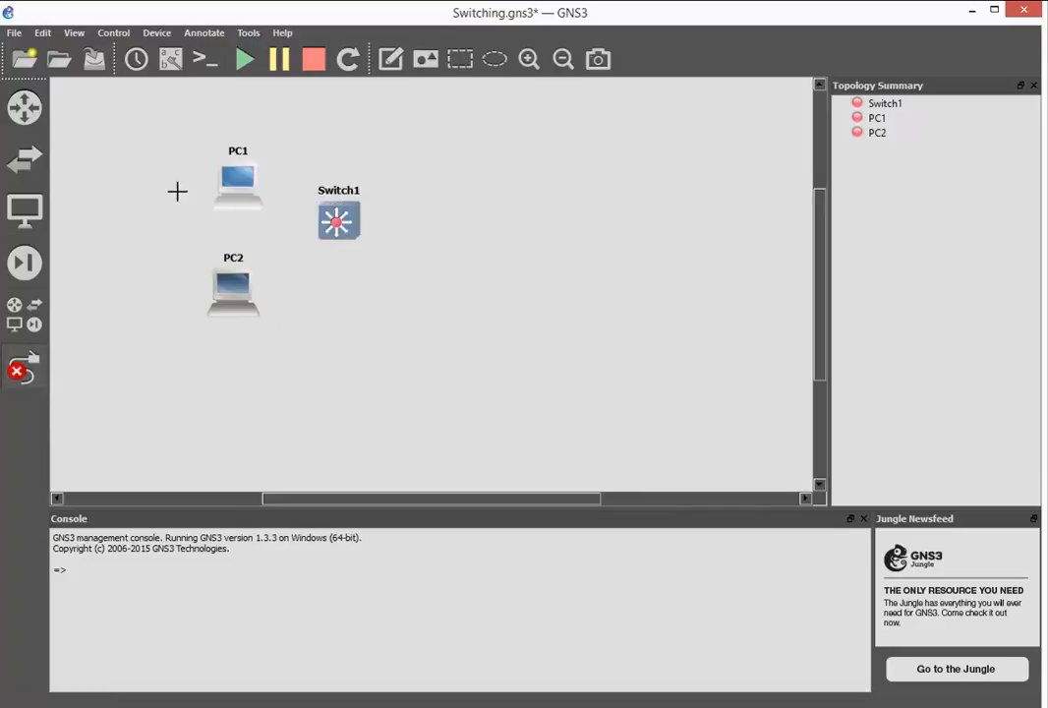
{"action": "left_click", "coordinate": [234, 186]}
{"action": "left_click", "coordinate": [274, 192]}
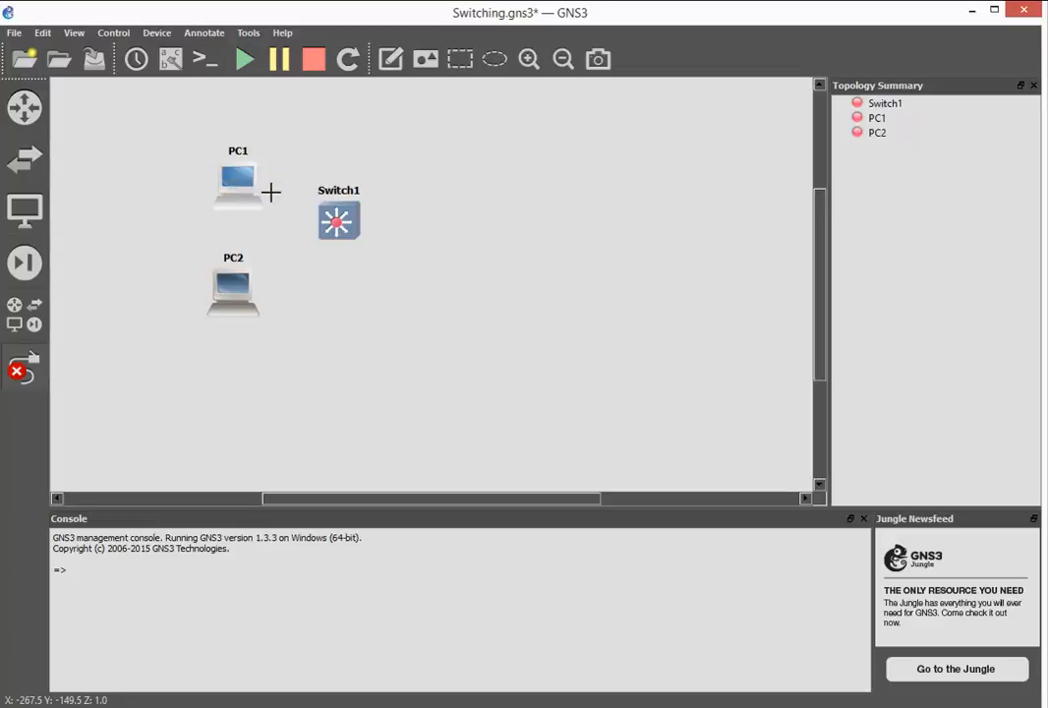
{"action": "left_click", "coordinate": [337, 218]}
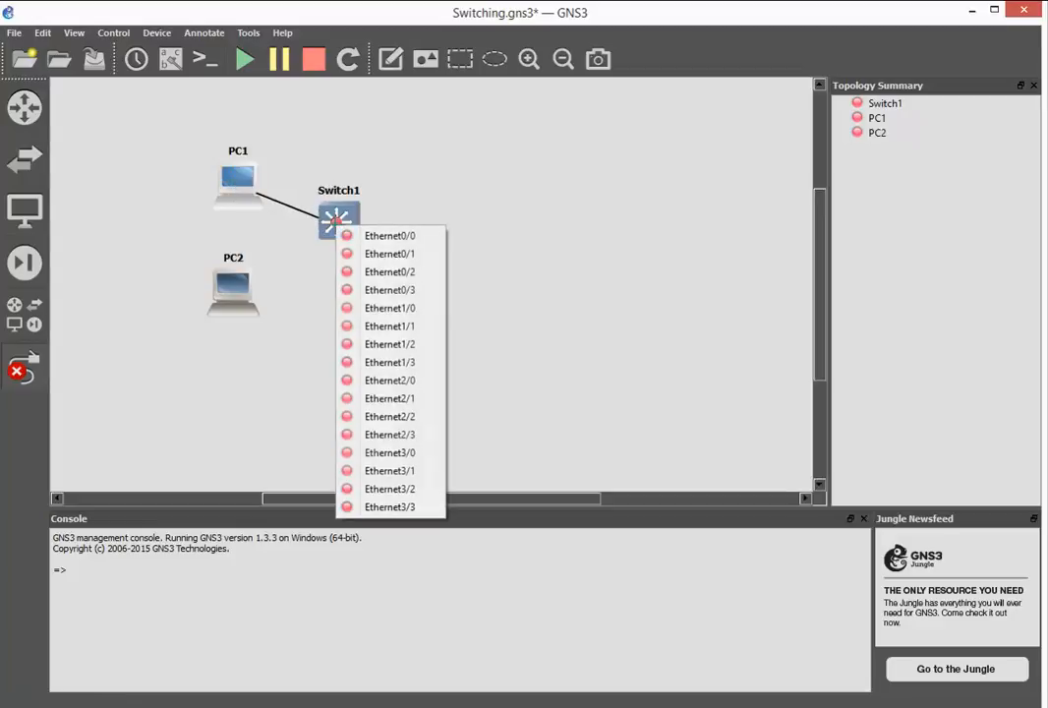
{"action": "left_click", "coordinate": [378, 236]}
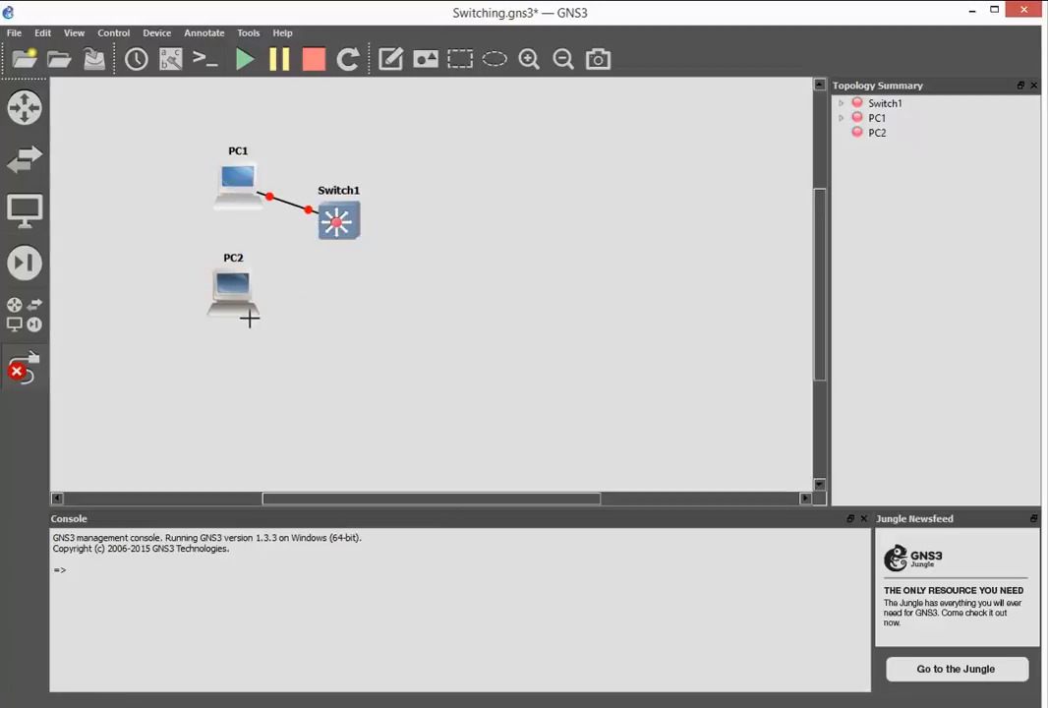
- Link PC2 to a free Ethernet port of Switch1 and finish adding links
{"action": "left_click", "coordinate": [236, 291]}
{"action": "left_click", "coordinate": [285, 310]}
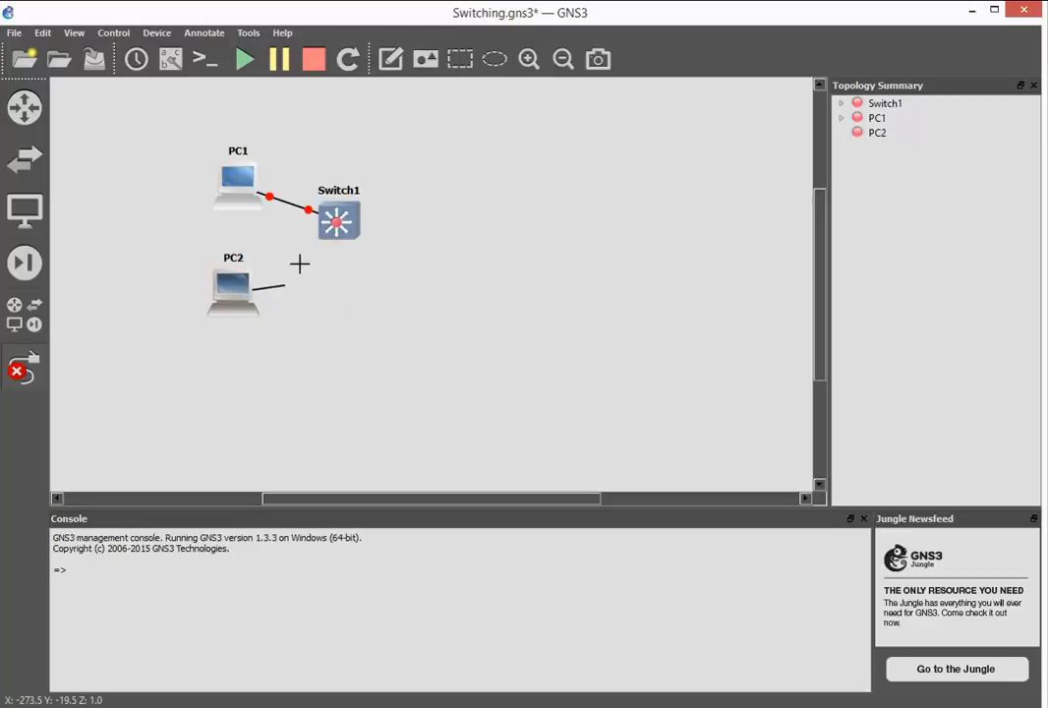
{"action": "left_click", "coordinate": [335, 224]}
{"action": "left_click", "coordinate": [400, 310]}
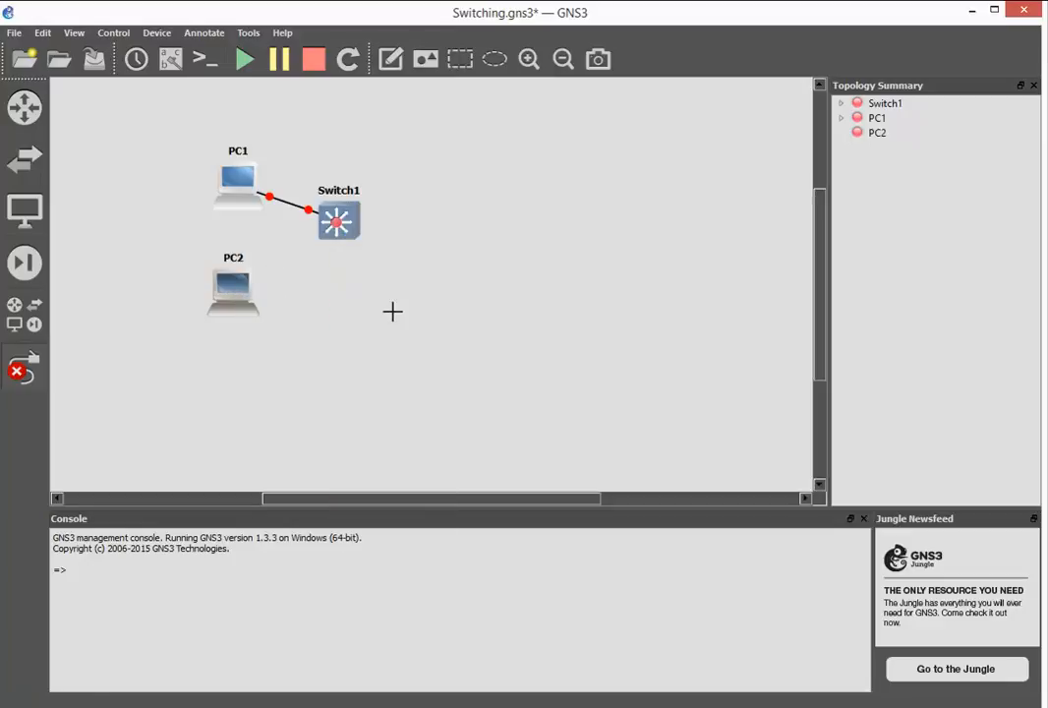
{"action": "left_click", "coordinate": [24, 368]}
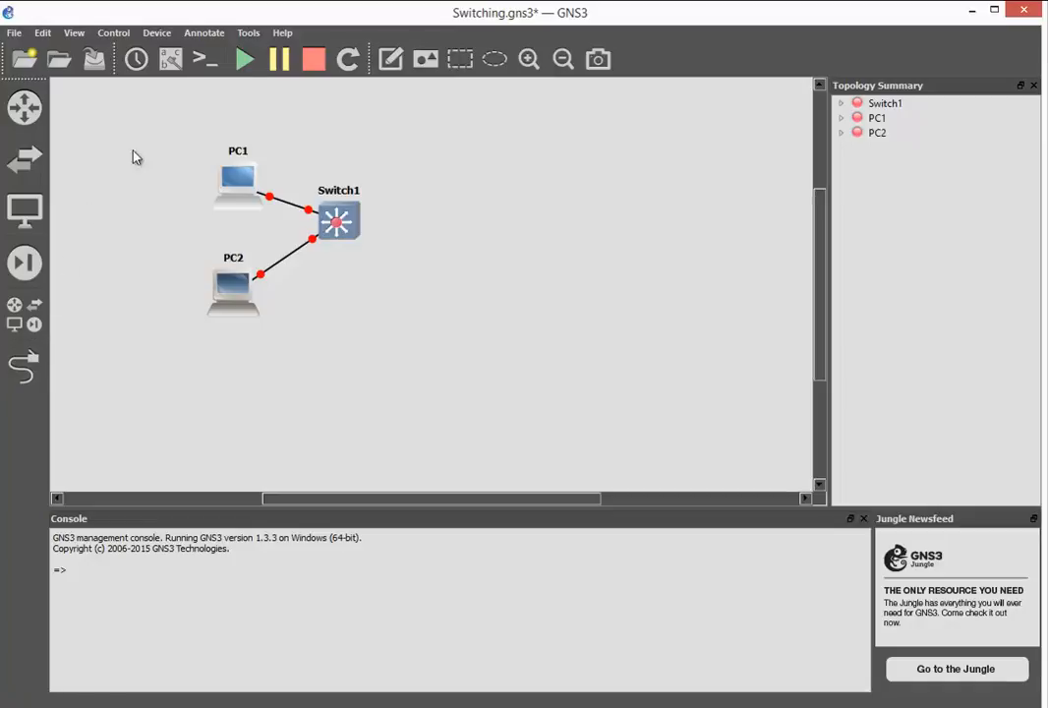
- Start all devices in the topology and clear the screen of PC1's console
{"action": "left_click", "coordinate": [245, 63]}
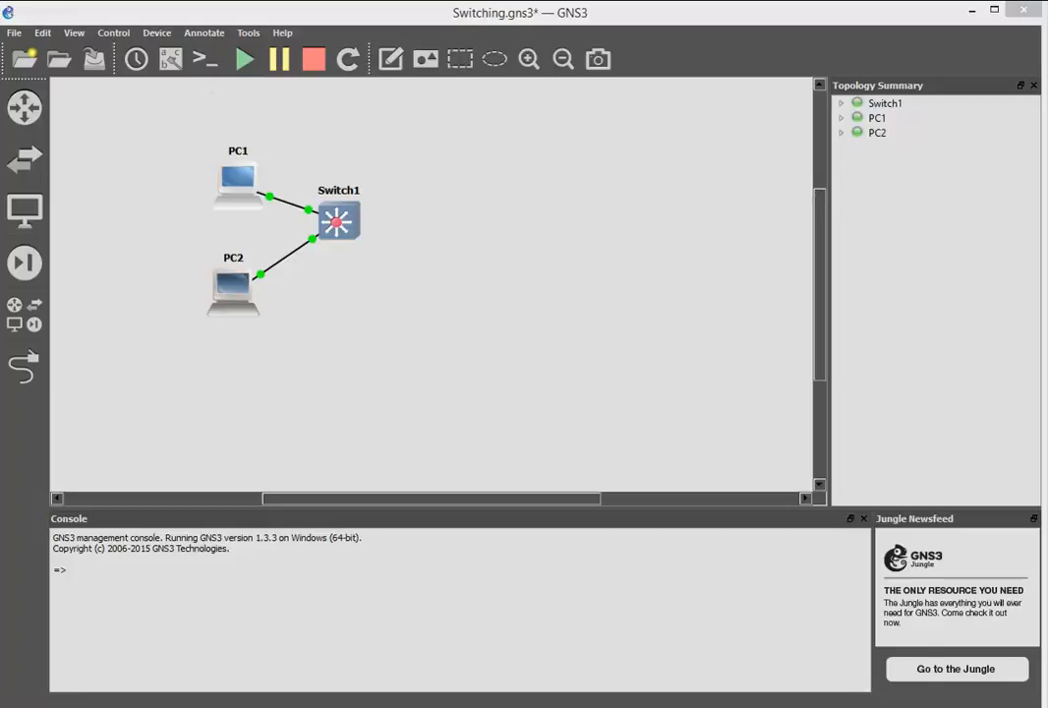
{"action": "left_click_drag", "start_coordinate": [612, 154], "coordinate": [596, 113]}
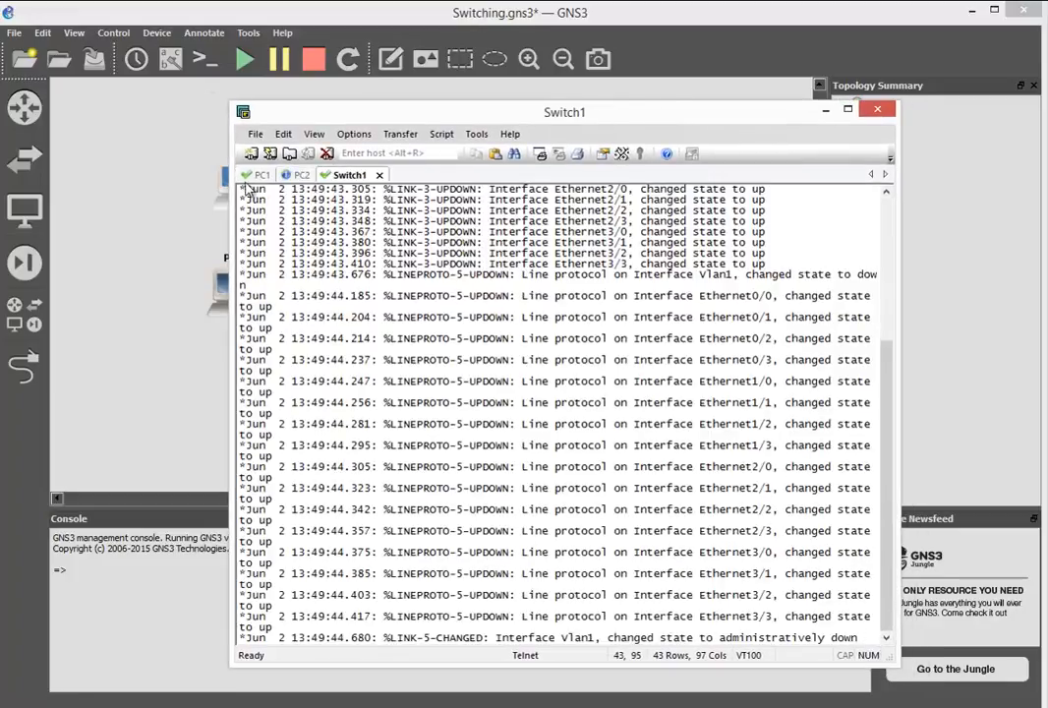
{"action": "left_click", "coordinate": [250, 178]}
{"action": "key", "text": "ctrl+l"}
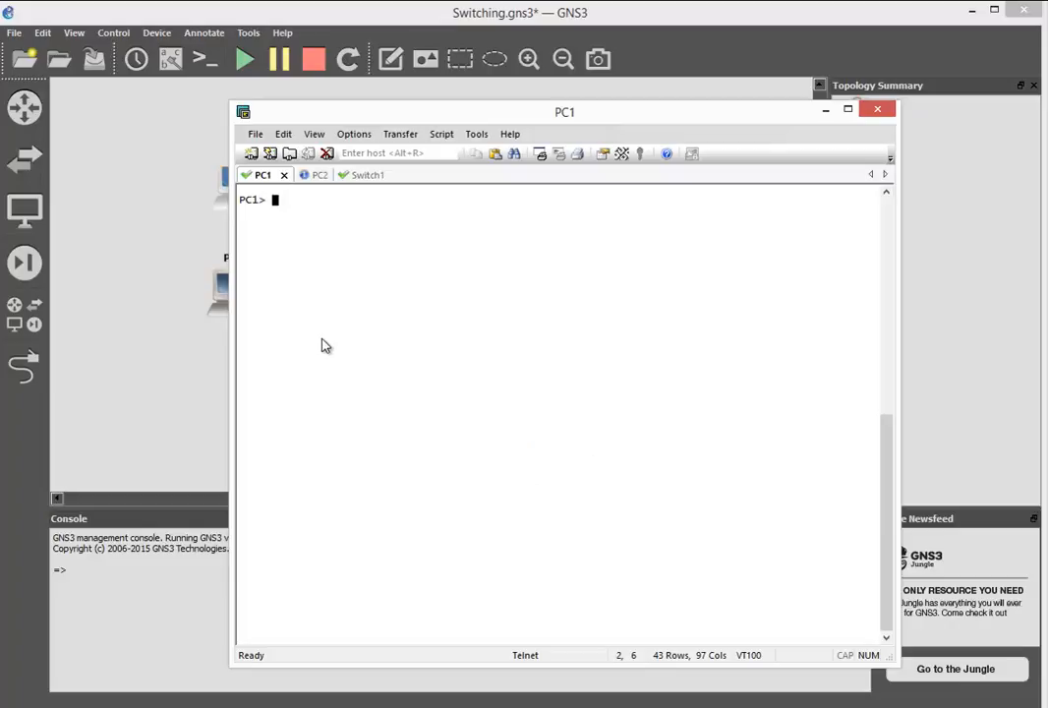
- Assign PC1 the address 192.168.1.1 with gateway 192.168.1.254 and a 24-bit mask, and display its IP configuration
{"action": "type", "text": "ip 192.168.1.1"}
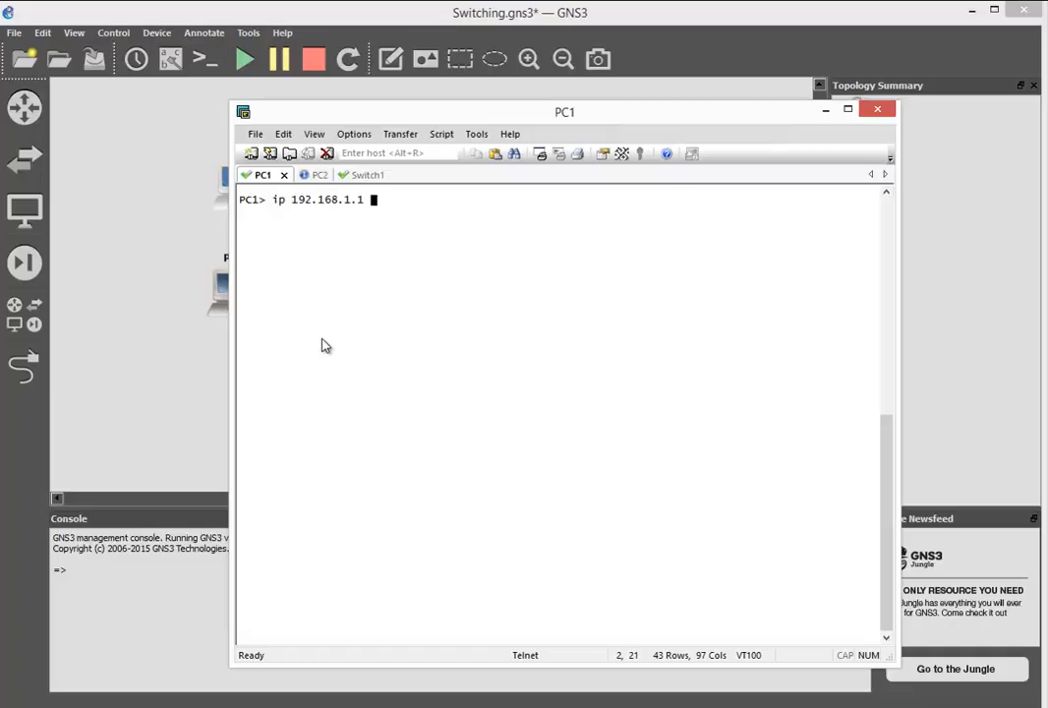
{"action": "type", "text": " 192.168"}
{"action": "type", "text": ".1254"}
{"action": "key", "text": "BackSpace"}
{"action": "key", "text": "BackSpace"}
{"action": "key", "text": "BackSpace"}
{"action": "key", "text": "BackSpace"}
{"action": "type", "text": ".254 "}
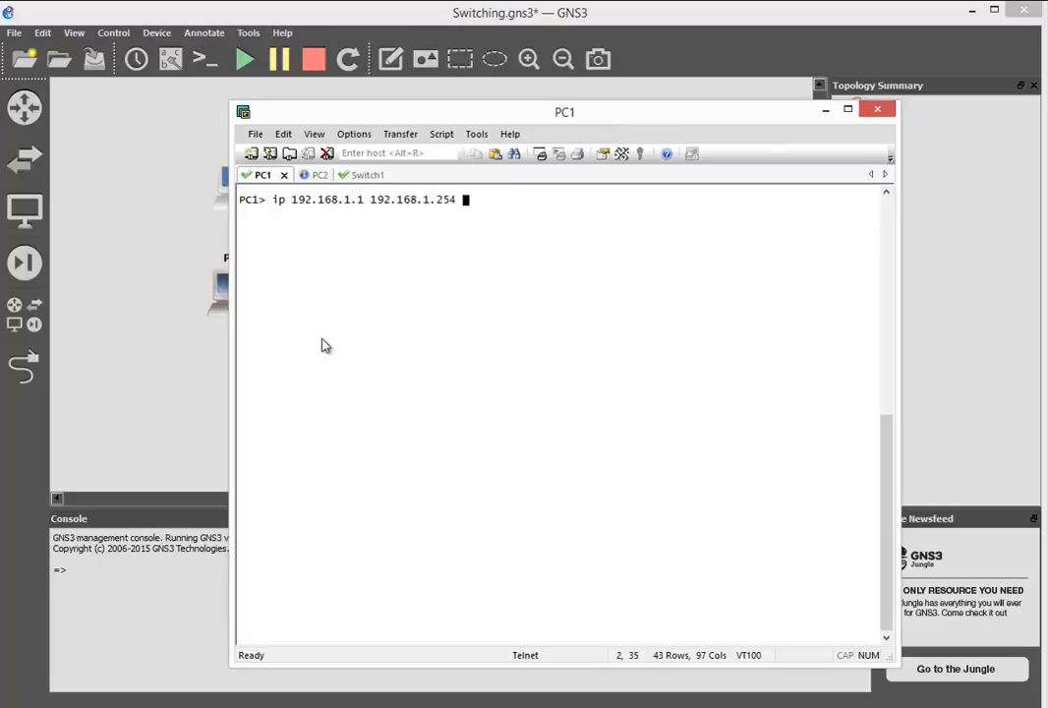
{"action": "type", "text": "24"}
{"action": "key", "text": "Return"}
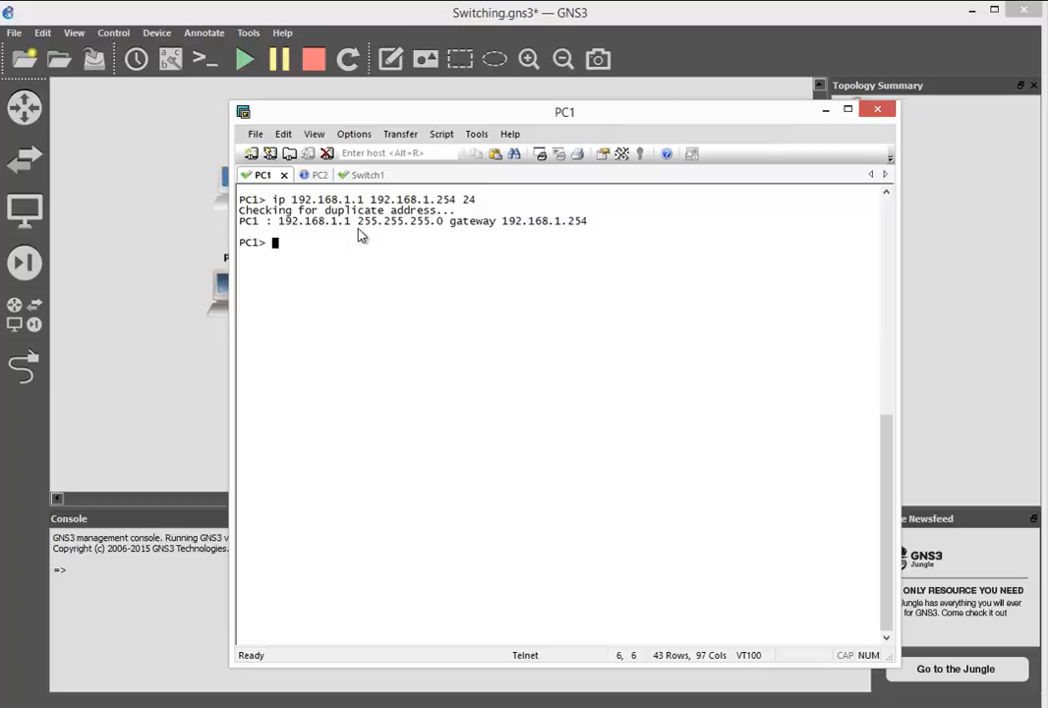
{"action": "type", "text": "show"}
{"action": "key", "text": "Return"}
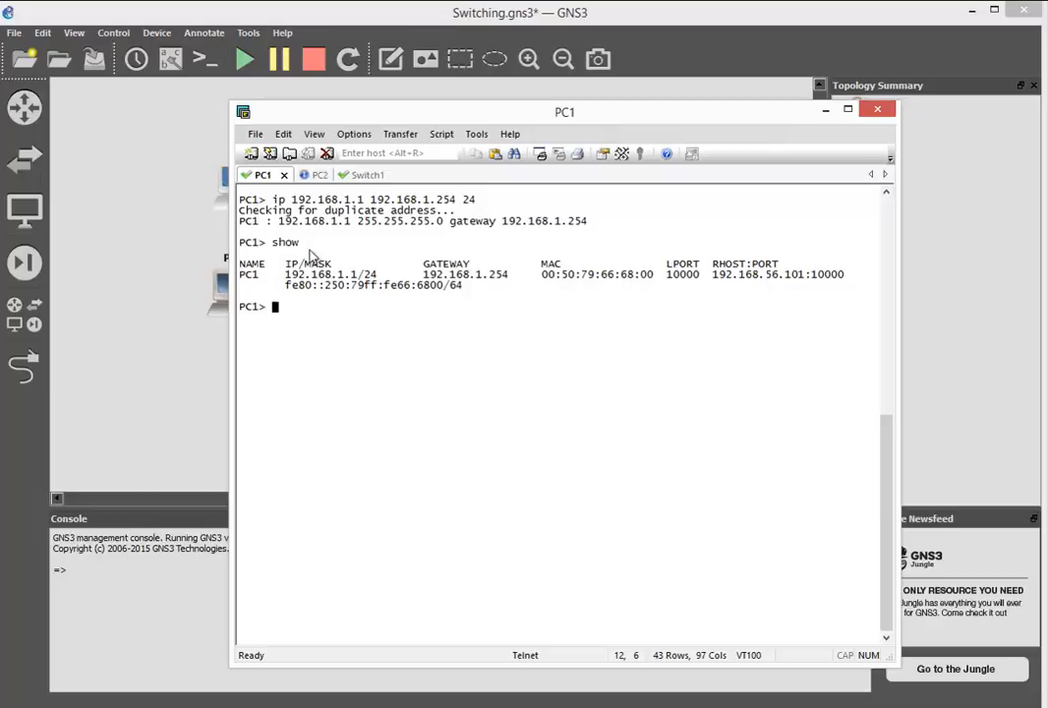
- Assign PC2 the address 192.168.2.1 with a 24-bit mask and no gateway, and display its IP configuration
{"action": "left_click", "coordinate": [314, 176]}
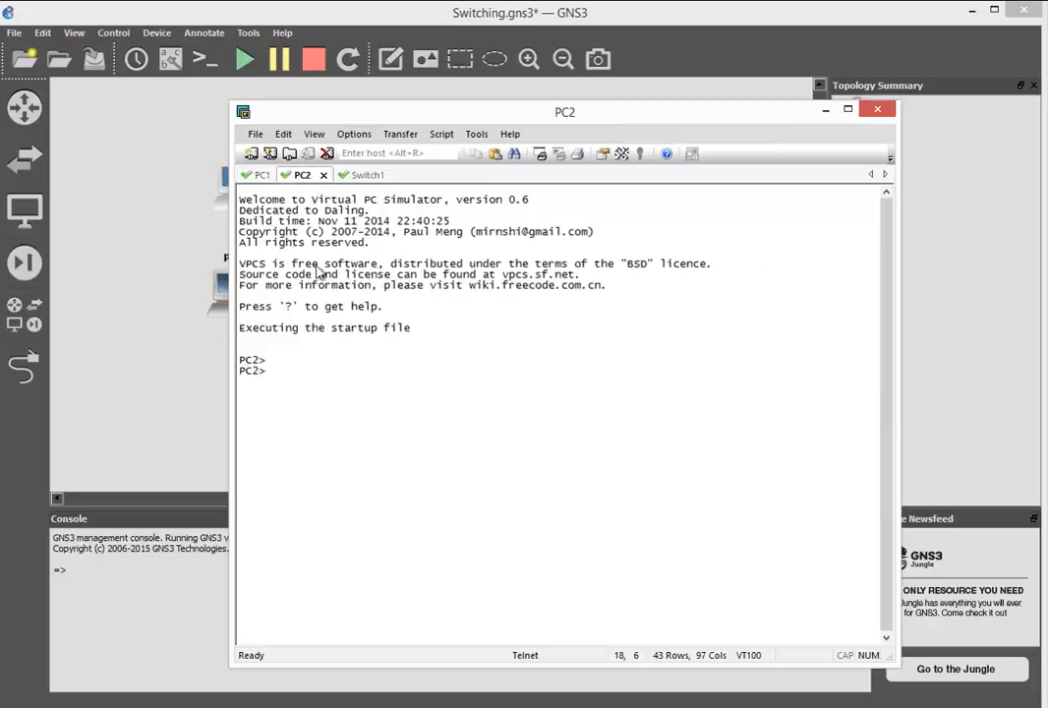
{"action": "type", "text": "ip 192.168.2.1 255."}
{"action": "key", "text": "BackSpace"}
{"action": "key", "text": "BackSpace"}
{"action": "key", "text": "BackSpace"}
{"action": "key", "text": "BackSpace"}
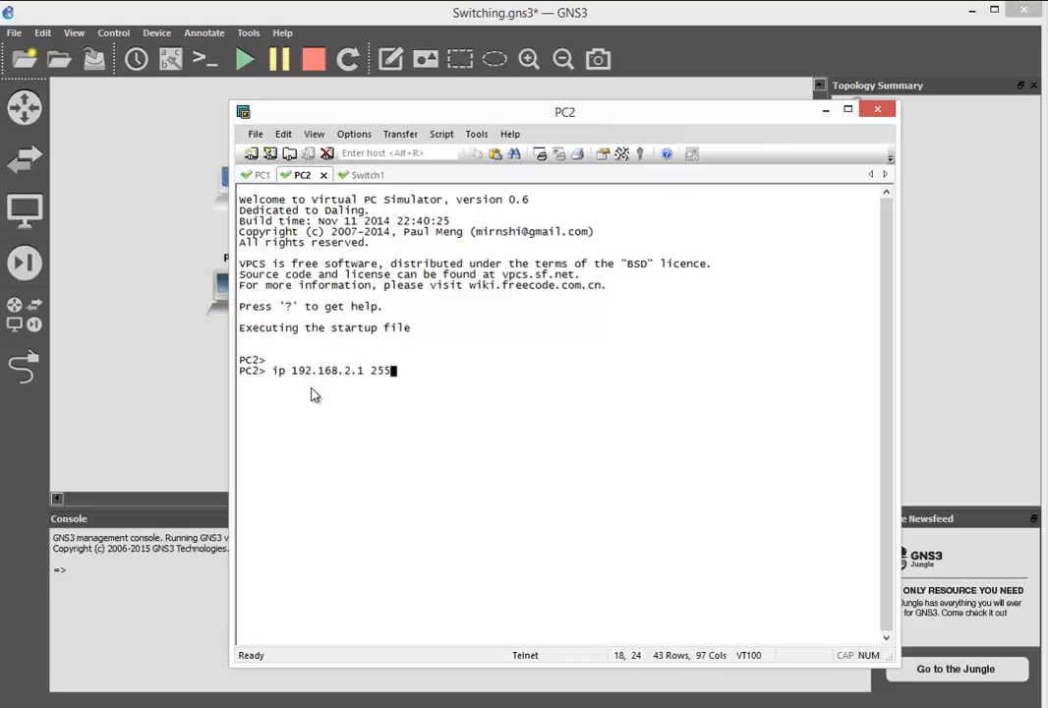
{"action": "type", "text": "192.168.2.254"}
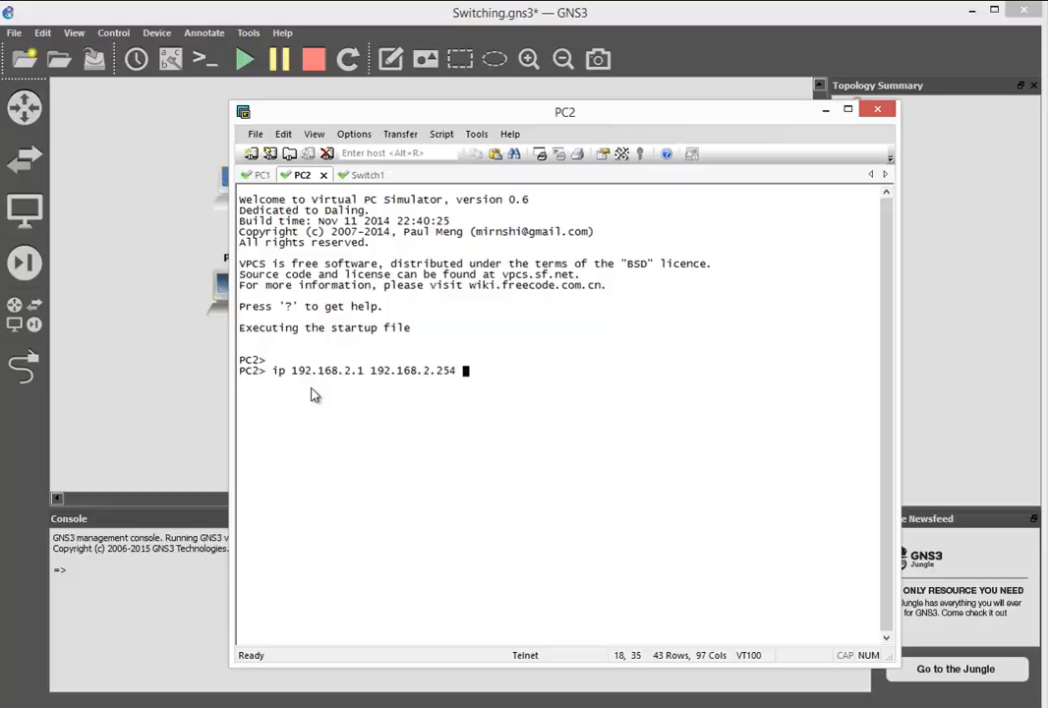
{"action": "key", "text": "BackSpace"}
{"action": "key", "text": "BackSpace"}
{"action": "key", "text": "BackSpace"}
{"action": "key", "text": "BackSpace"}
{"action": "key", "text": "BackSpace"}
{"action": "key", "text": "BackSpace"}
{"action": "key", "text": "BackSpace"}
{"action": "key", "text": "BackSpace"}
{"action": "key", "text": "BackSpace"}
{"action": "key", "text": "BackSpace"}
{"action": "key", "text": "BackSpace"}
{"action": "key", "text": "BackSpace"}
{"action": "key", "text": "BackSpace"}
{"action": "key", "text": "BackSpace"}
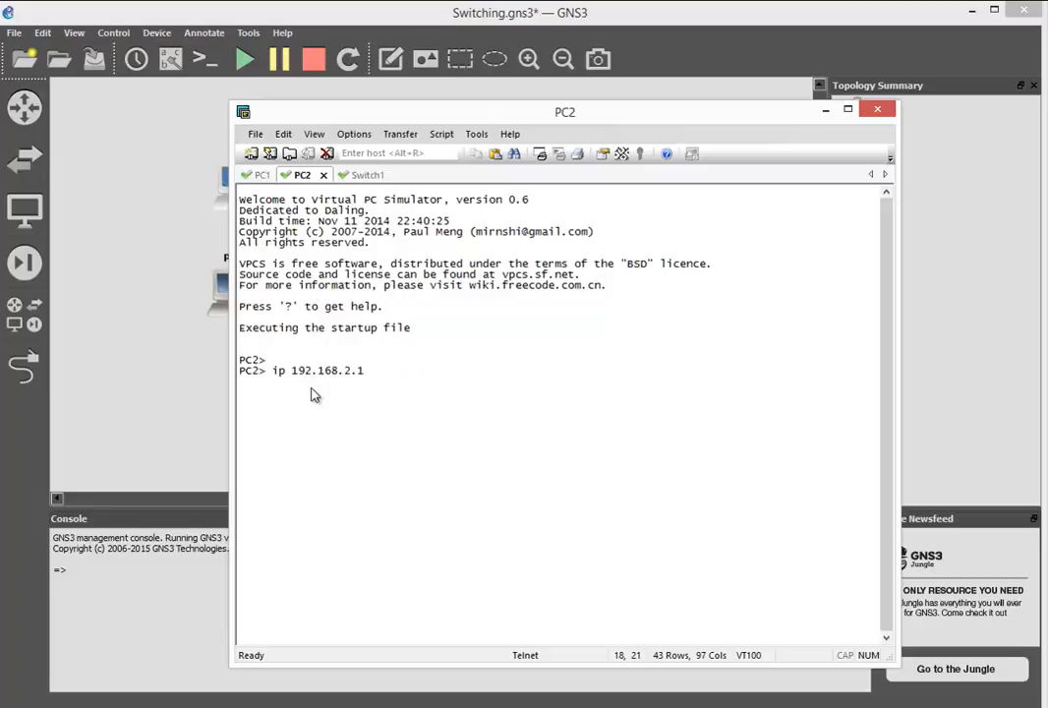
{"action": "type", "text": "24"}
{"action": "key", "text": "Return"}
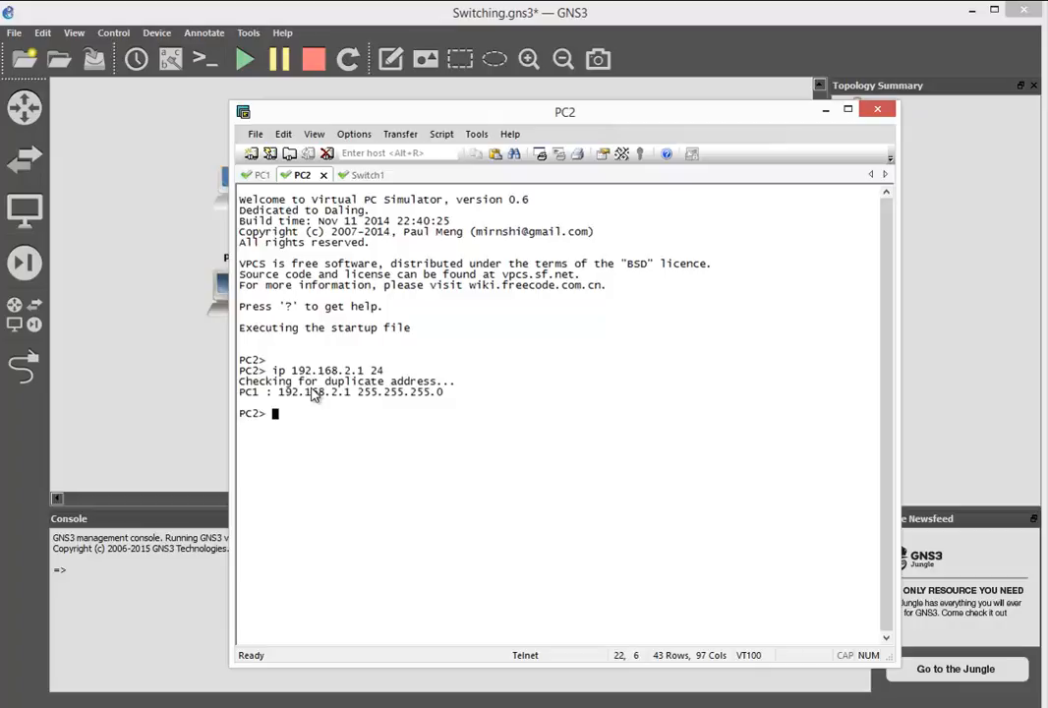
{"action": "type", "text": "show"}
{"action": "key", "text": "Return"}
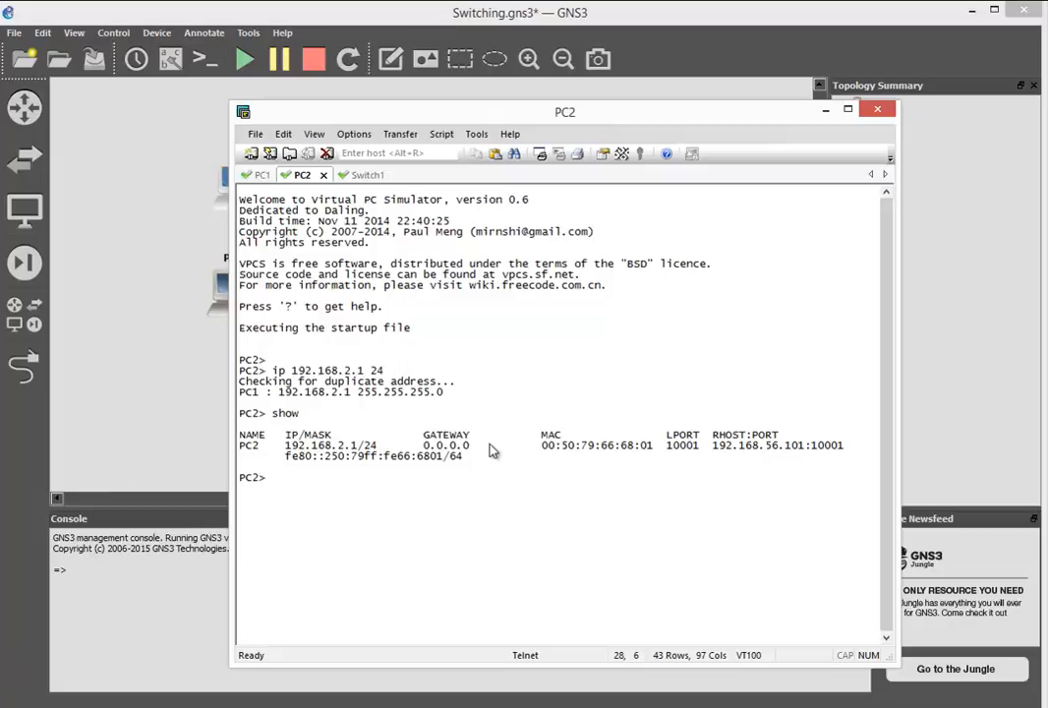
- Reissue PC2's 192.168.2.1 address command with gateway 192.168.2.254 and mask 24, and display the configuration again
{"action": "key", "text": "Up"}
{"action": "key", "text": "Up"}
{"action": "key", "text": "Left"}
{"action": "key", "text": "Left"}
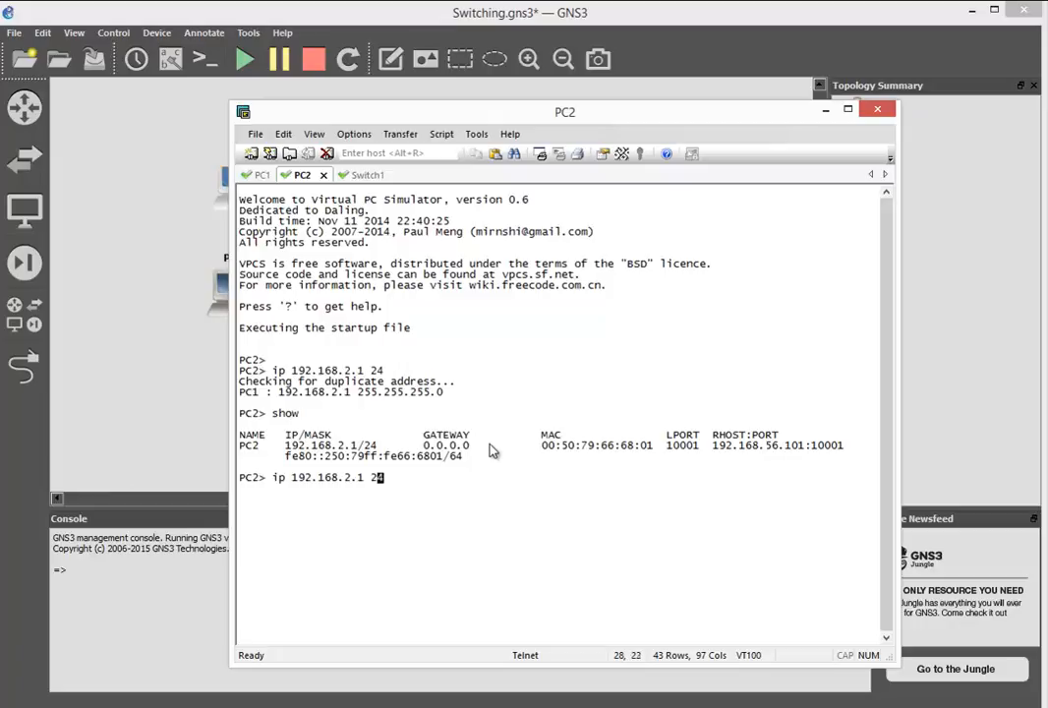
{"action": "type", "text": "10"}
{"action": "key", "text": "BackSpace"}
{"action": "type", "text": "92.168.2.254 24"}
{"action": "key", "text": "Return"}
{"action": "type", "text": "show"}
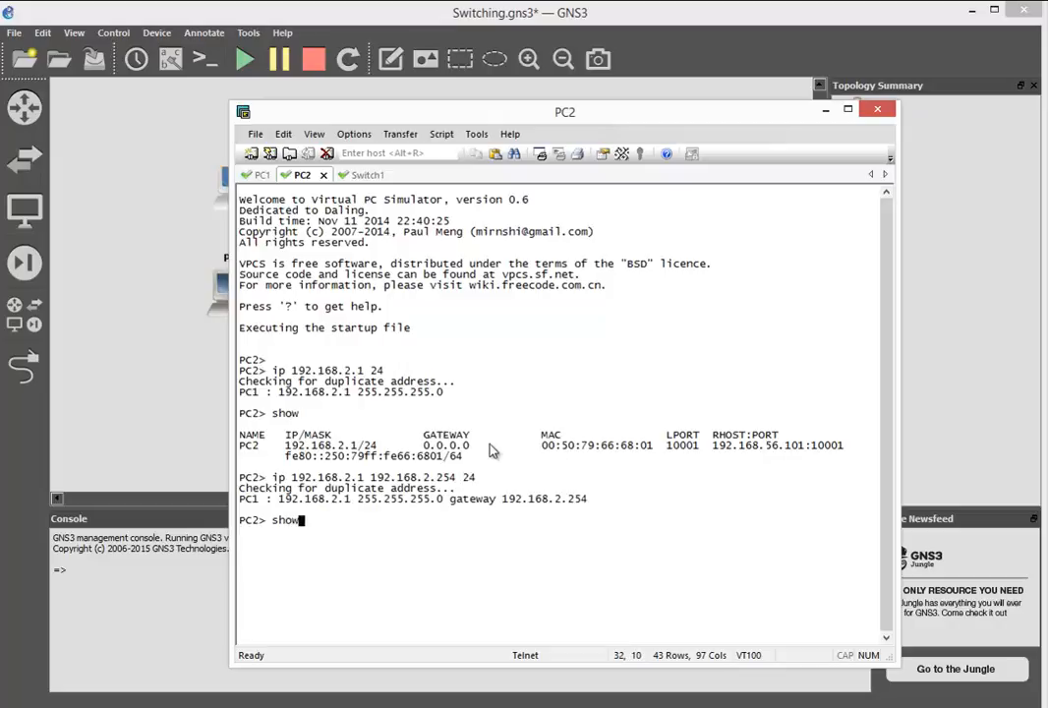
{"action": "key", "text": "Return"}
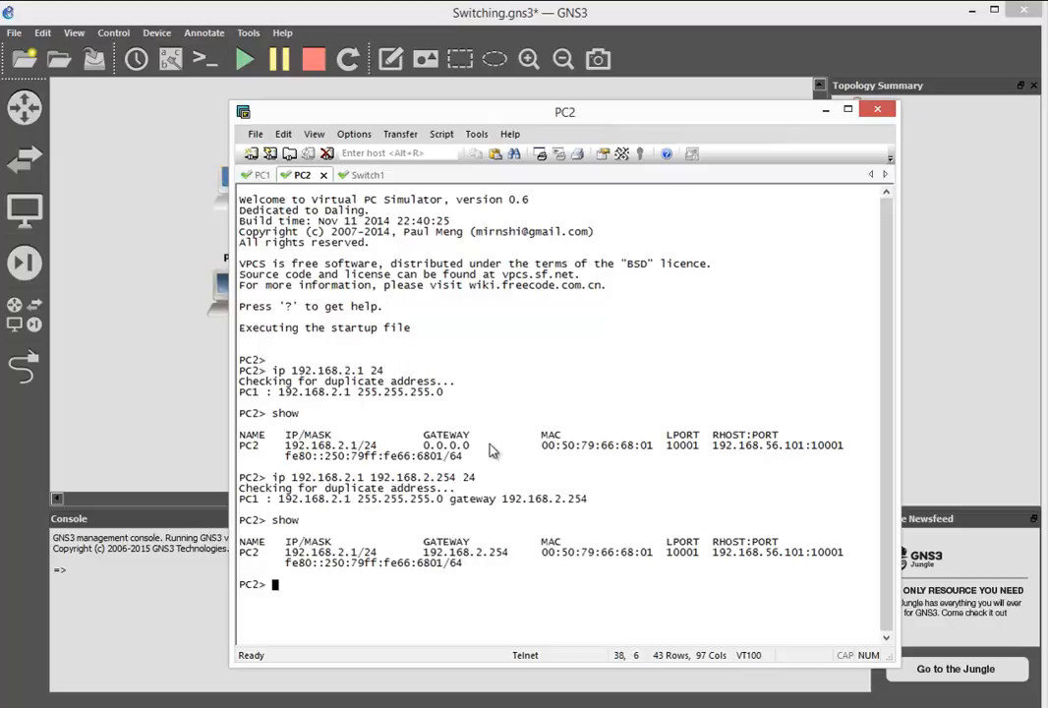
- Switch to Switch1's console and clear its screen and scrollback
{"action": "left_click", "coordinate": [358, 174]}
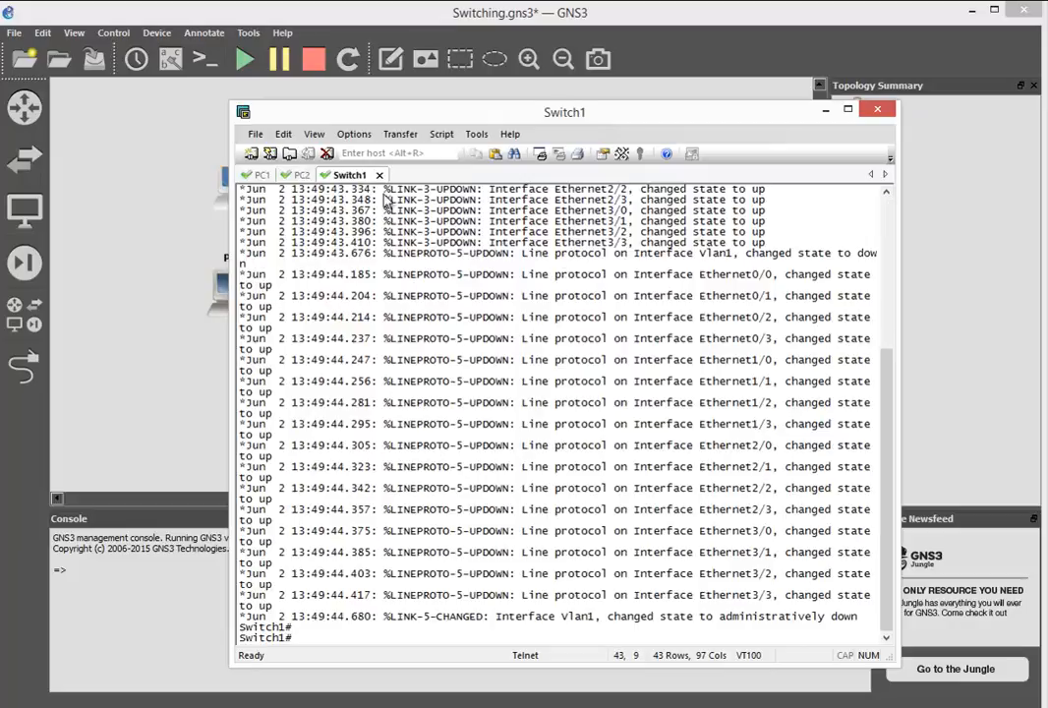
{"action": "left_click", "coordinate": [283, 133]}
{"action": "left_click", "coordinate": [358, 339]}
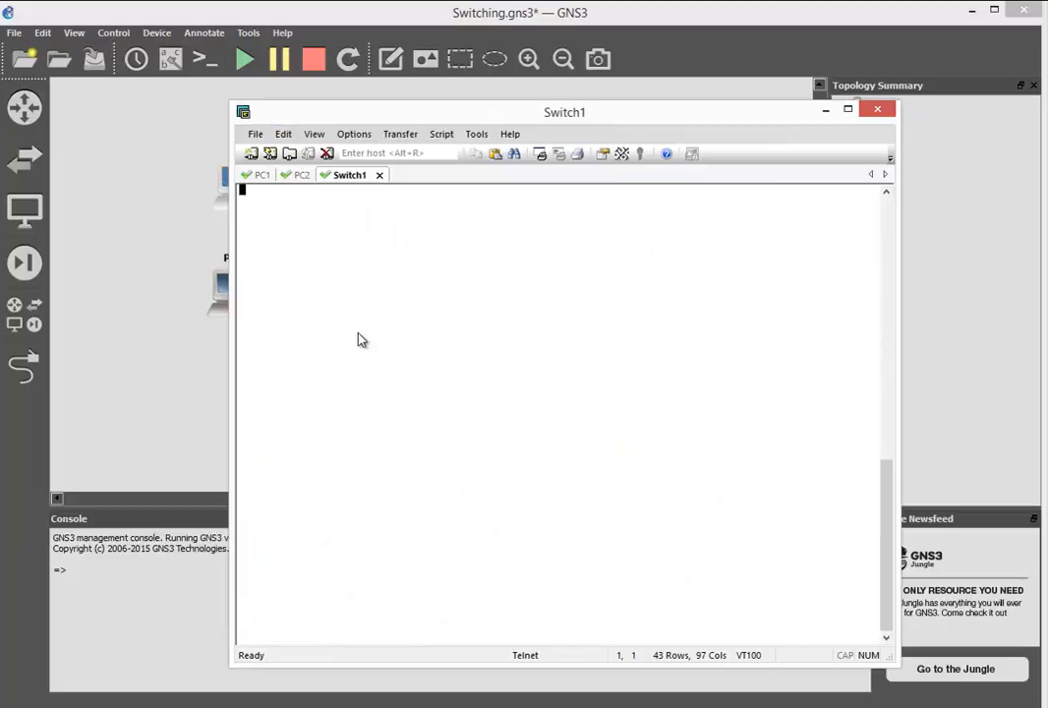
- Enter global configuration mode on Switch1 and create VLAN 2 with the name IT
{"action": "key", "text": "Return"}
{"action": "type", "text": "conf t"}
{"action": "key", "text": "Return"}
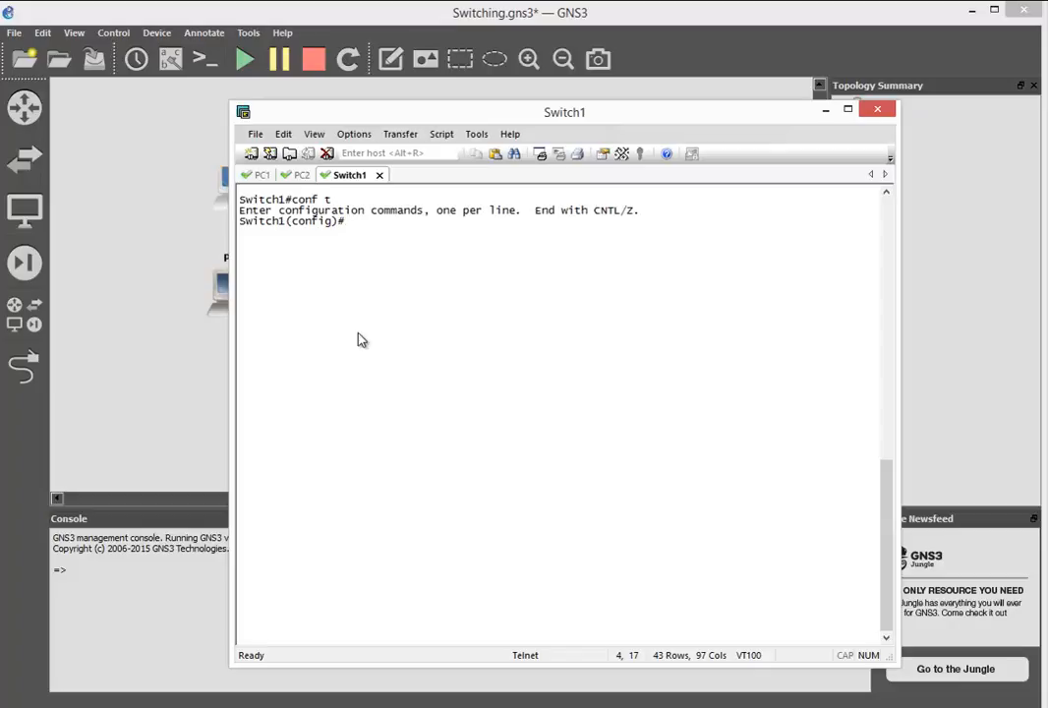
{"action": "type", "text": "vlan 2"}
{"action": "key", "text": "Return"}
{"action": "type", "text": "nam"}
{"action": "key", "text": "Tab"}
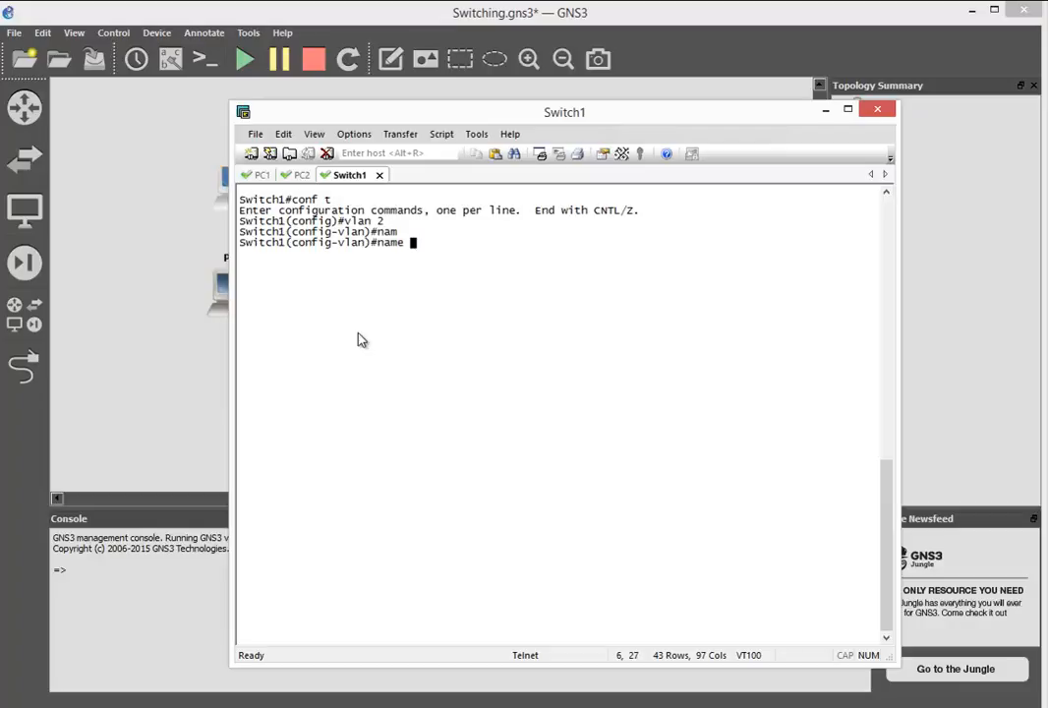
{"action": "type", "text": "IT"}
{"action": "key", "text": "Return"}
- Create VLAN 3 with the name ACC and return to privileged EXEC mode
{"action": "type", "text": "vlan 3"}
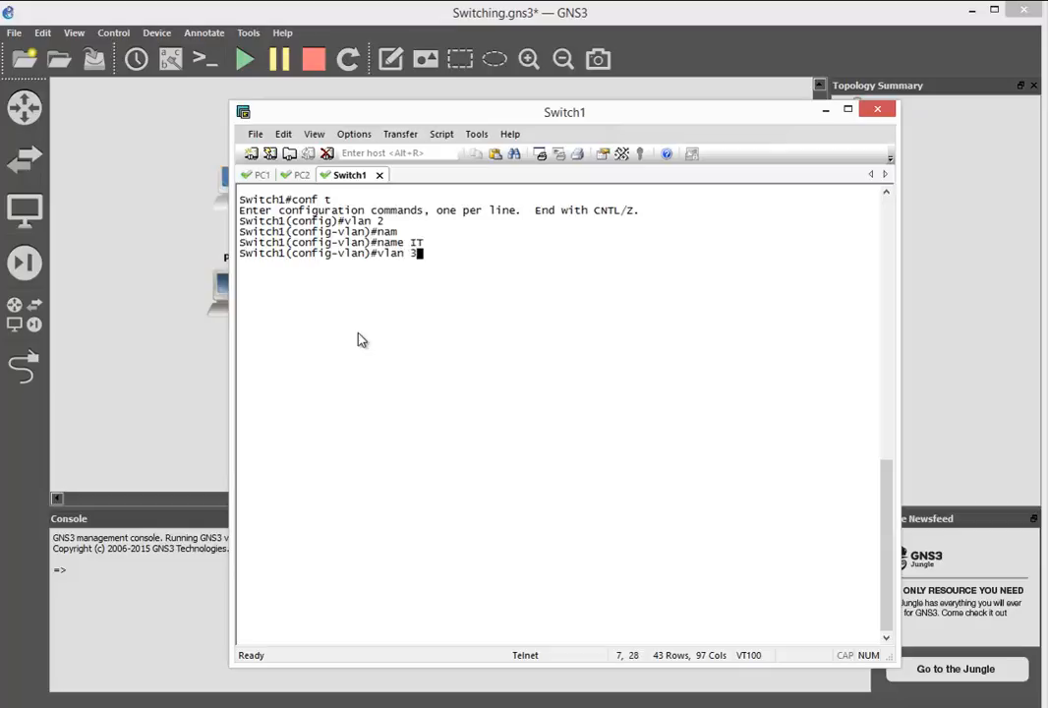
{"action": "key", "text": "Return"}
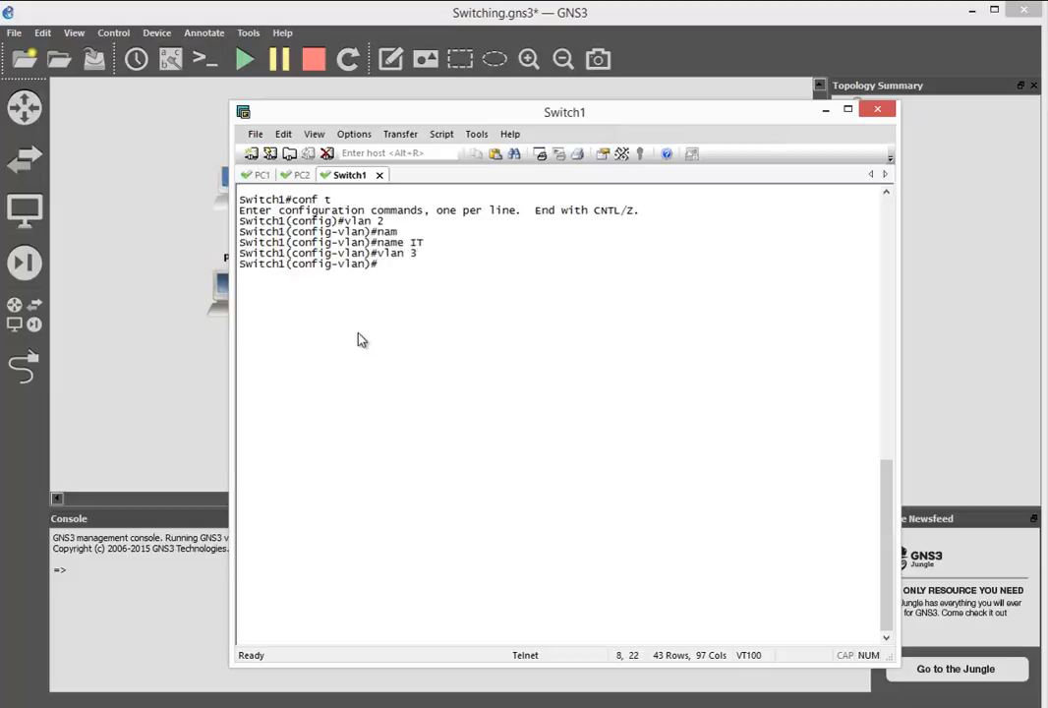
{"action": "type", "text": "nam"}
{"action": "key", "text": "Tab"}
{"action": "type", "text": "ACC"}
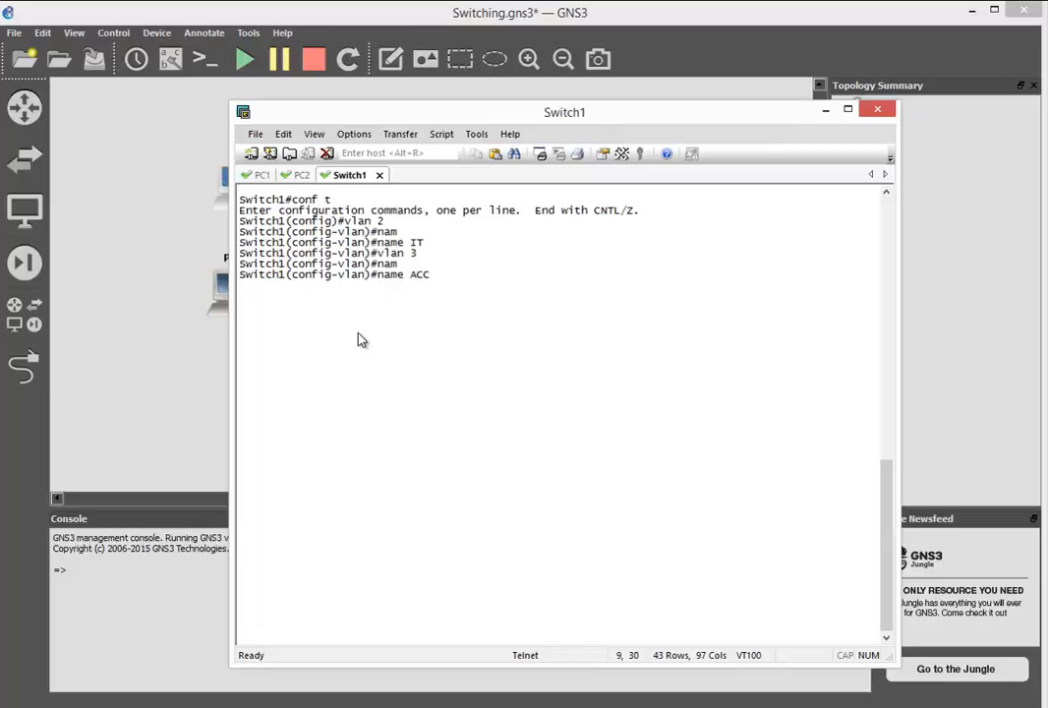
{"action": "key", "text": "Return"}
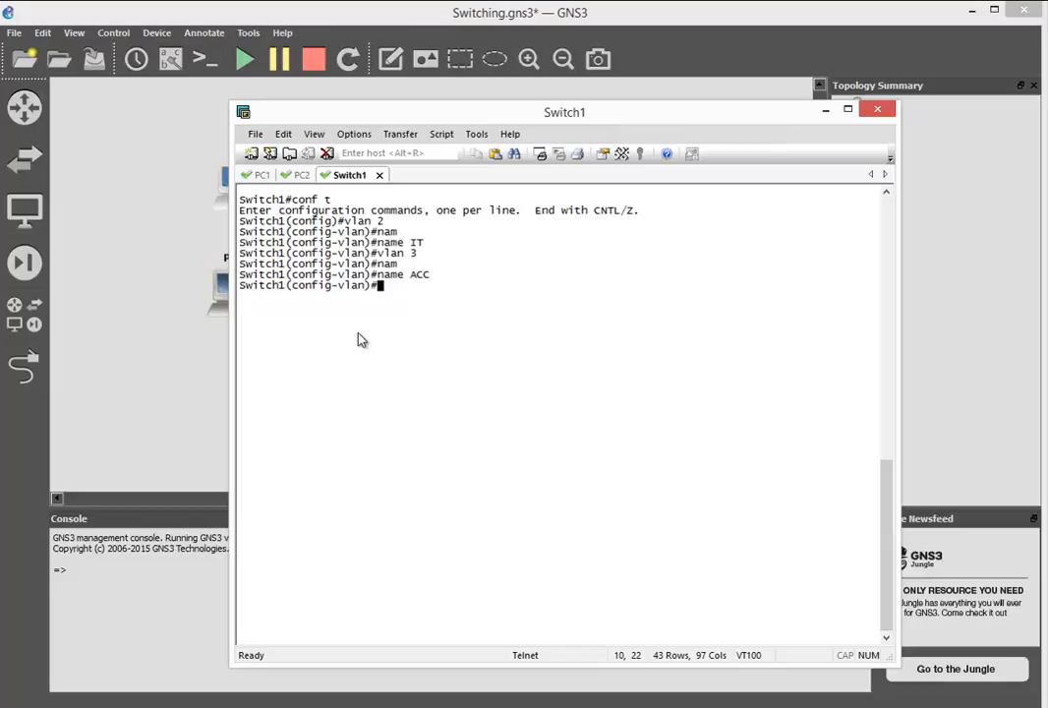
{"action": "key", "text": "ctrl+z"}
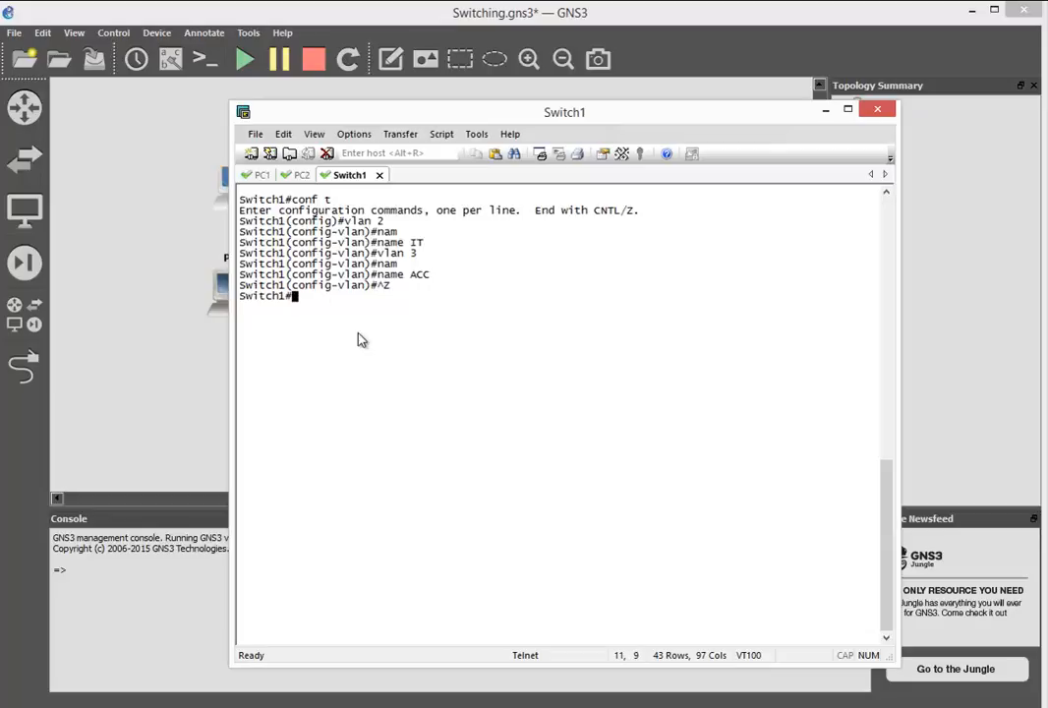
- Display Switch1's brief VLAN table with show vlan brief
{"action": "type", "text": "sh"}
{"action": "key", "text": "Tab"}
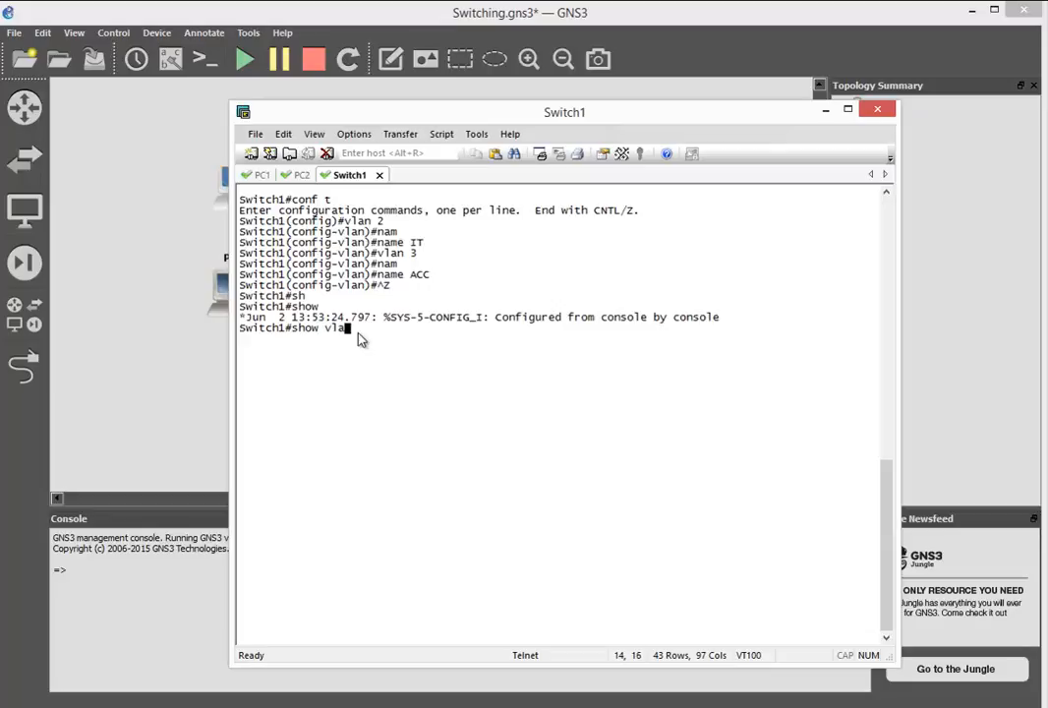
{"action": "type", "text": "vlan bri"}
{"action": "key", "text": "Tab"}
{"action": "key", "text": "Return"}
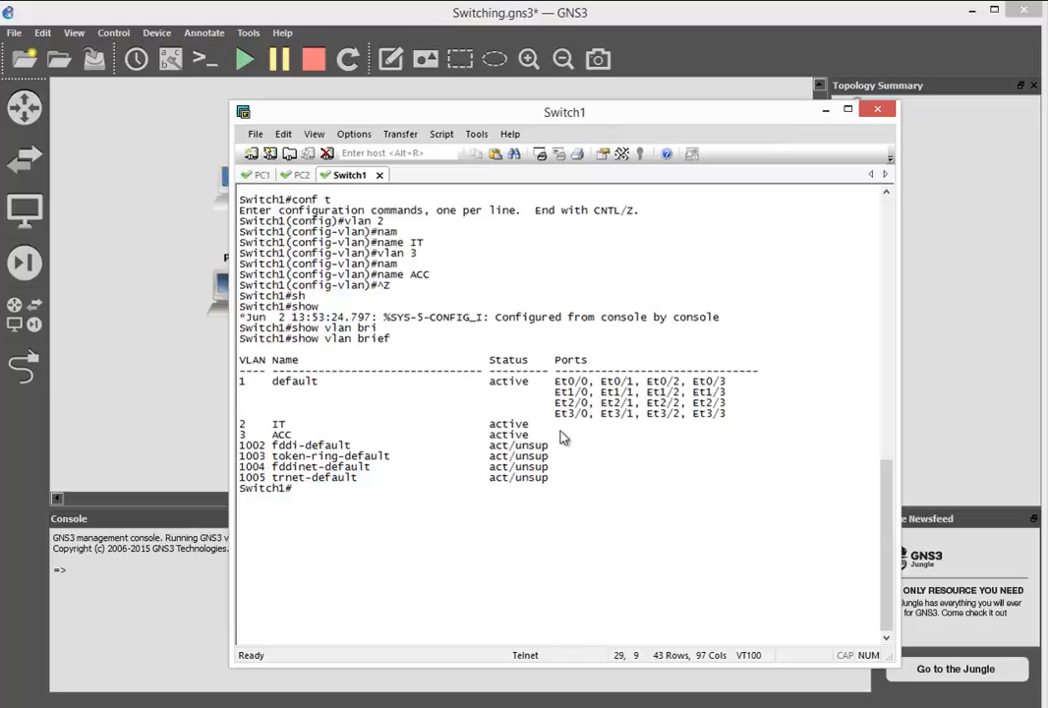
- Show the interface labels in the topology and place the Switch1 console beside the devices so both are visible
{"action": "left_click_drag", "start_coordinate": [485, 119], "coordinate": [511, 351]}
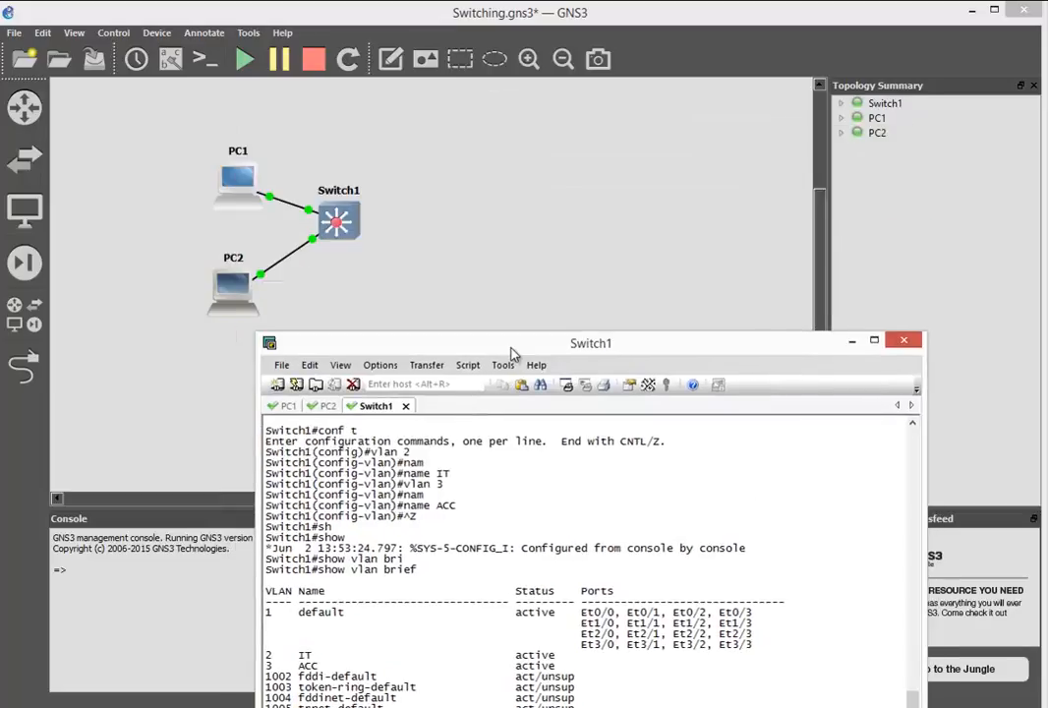
{"action": "left_click", "coordinate": [171, 59]}
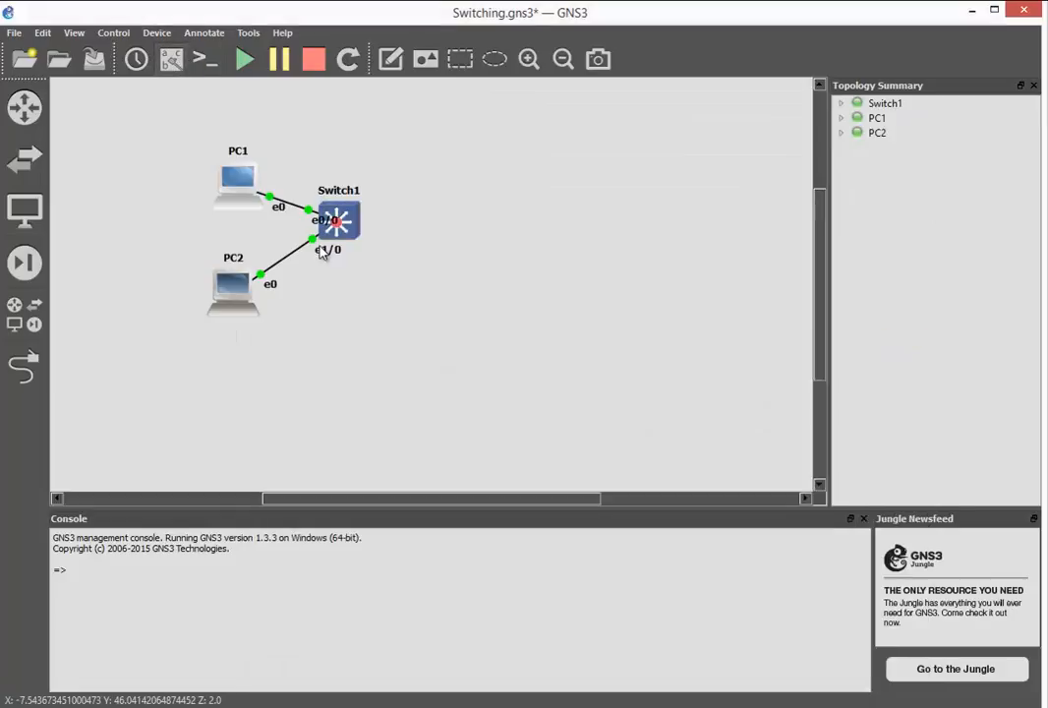
{"action": "left_click", "coordinate": [339, 706]}
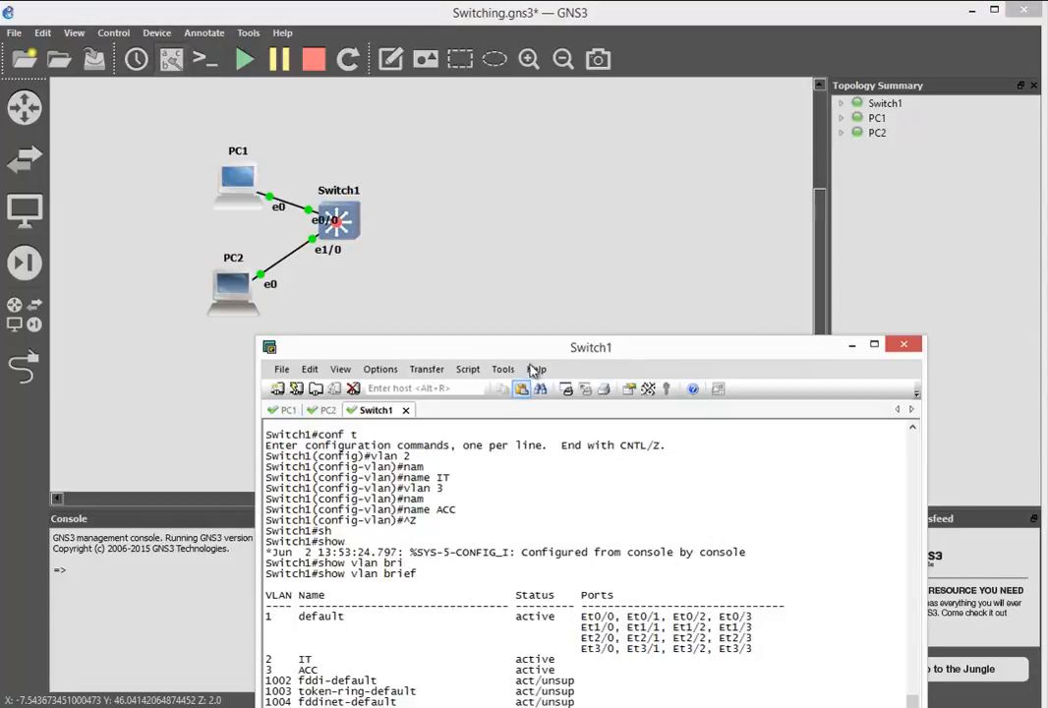
{"action": "left_click_drag", "start_coordinate": [542, 341], "coordinate": [667, 47]}
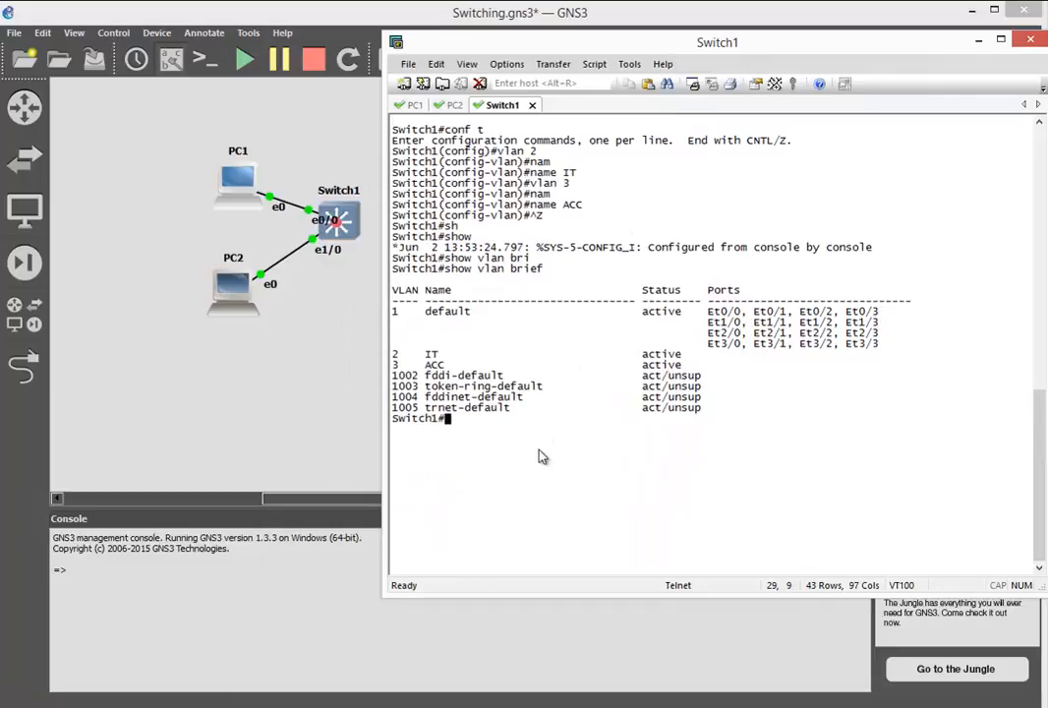
- Enter configuration mode and assign Switch1's interface Ethernet 0/0 to access VLAN 2
{"action": "type", "text": "conf t"}
{"action": "key", "text": "Return"}
{"action": "type", "text": "int"}
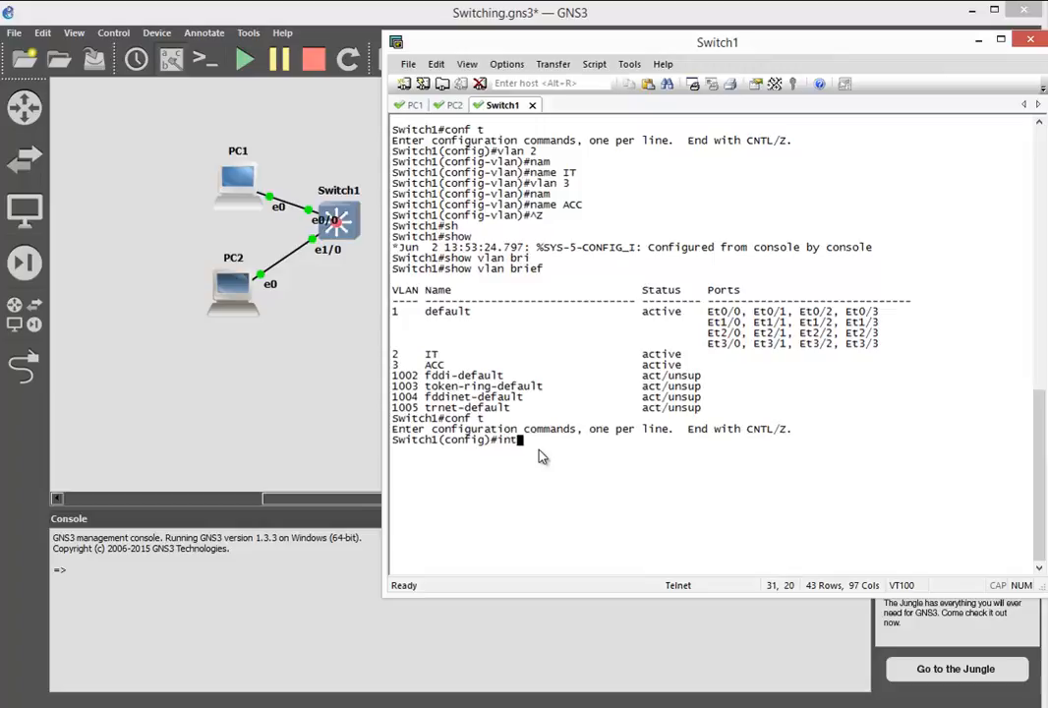
{"action": "type", "text": " eth"}
{"action": "key", "text": "Tab"}
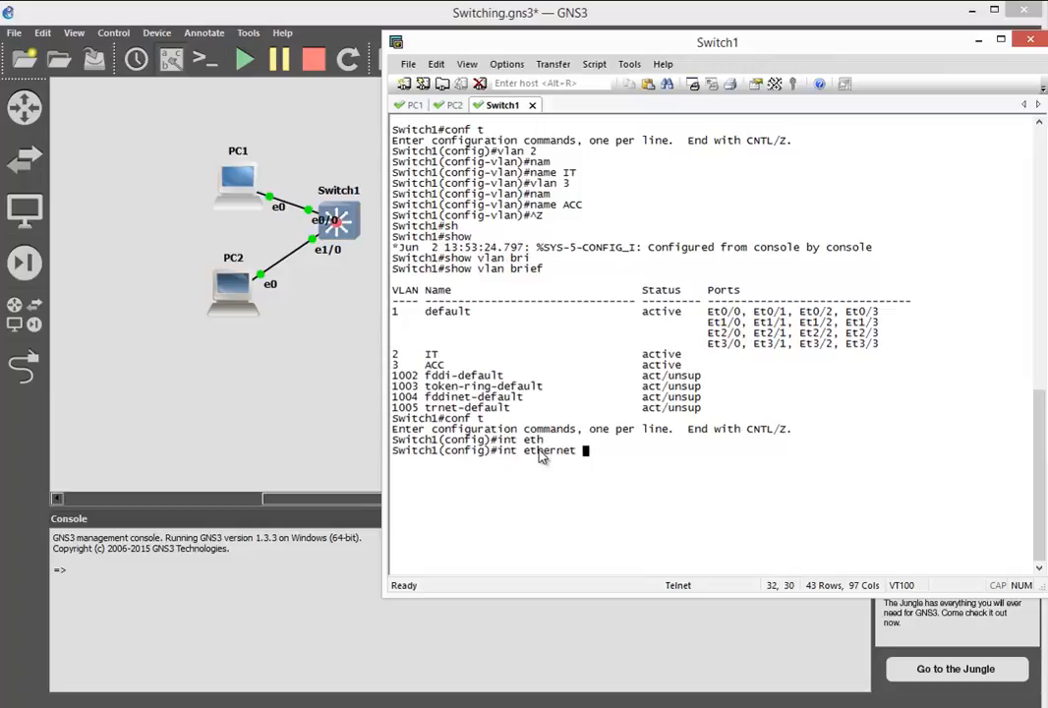
{"action": "type", "text": "0/0"}
{"action": "key", "text": "Return"}
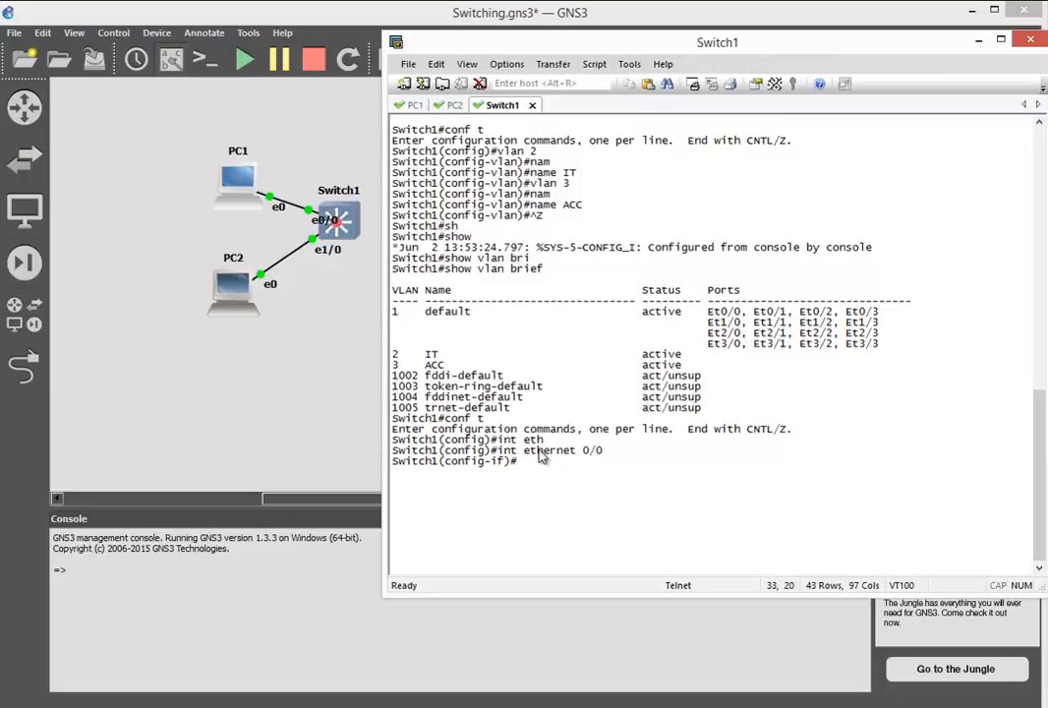
{"action": "type", "text": "sw"}
{"action": "key", "text": "Tab"}
{"action": "type", "text": "ac"}
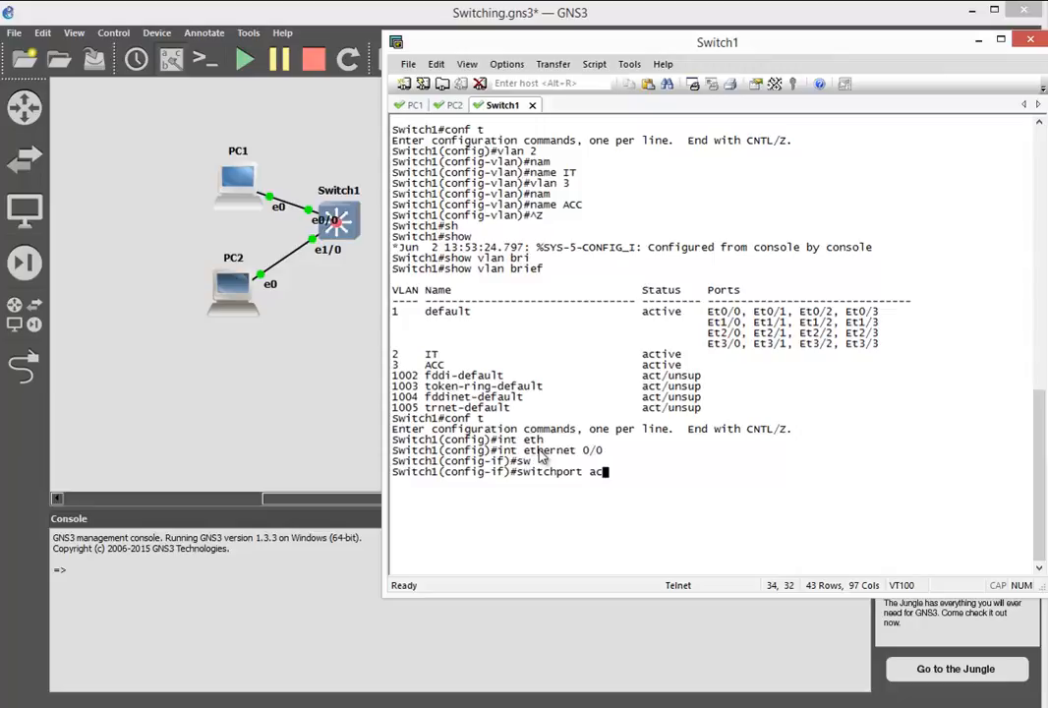
{"action": "key", "text": "Tab"}
{"action": "type", "text": "vlan"}
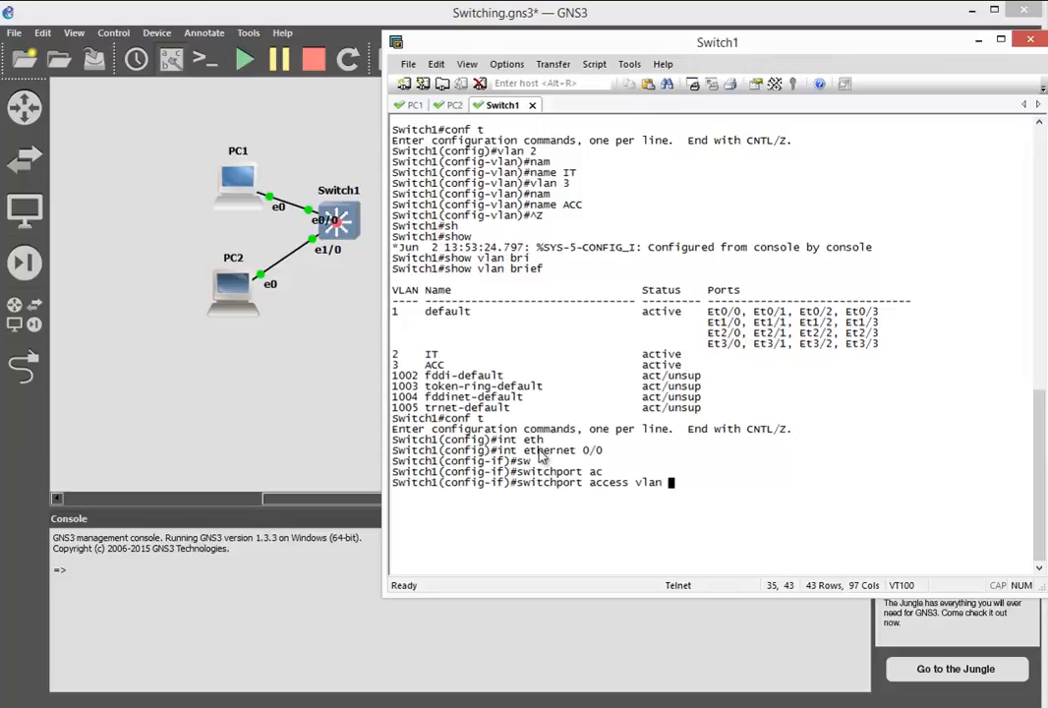
{"action": "type", "text": " 2"}
{"action": "key", "text": "Return"}
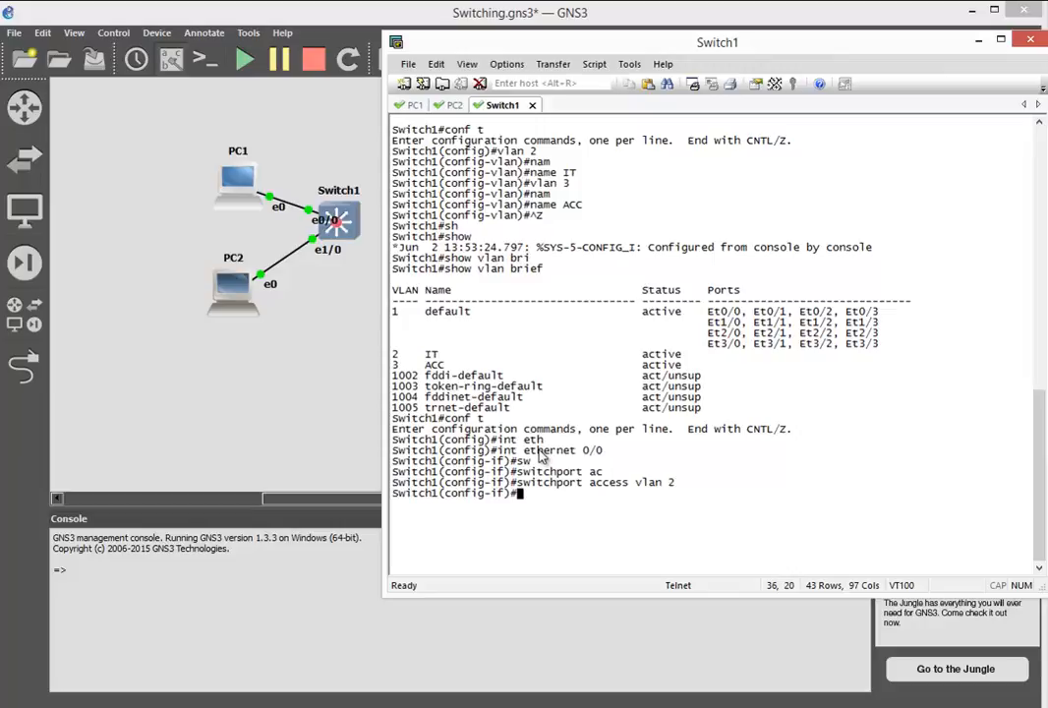
- Assign Switch1's interface Ethernet 1/0 to access VLAN 3
{"action": "type", "text": "int eth1/0"}
{"action": "key", "text": "Return"}
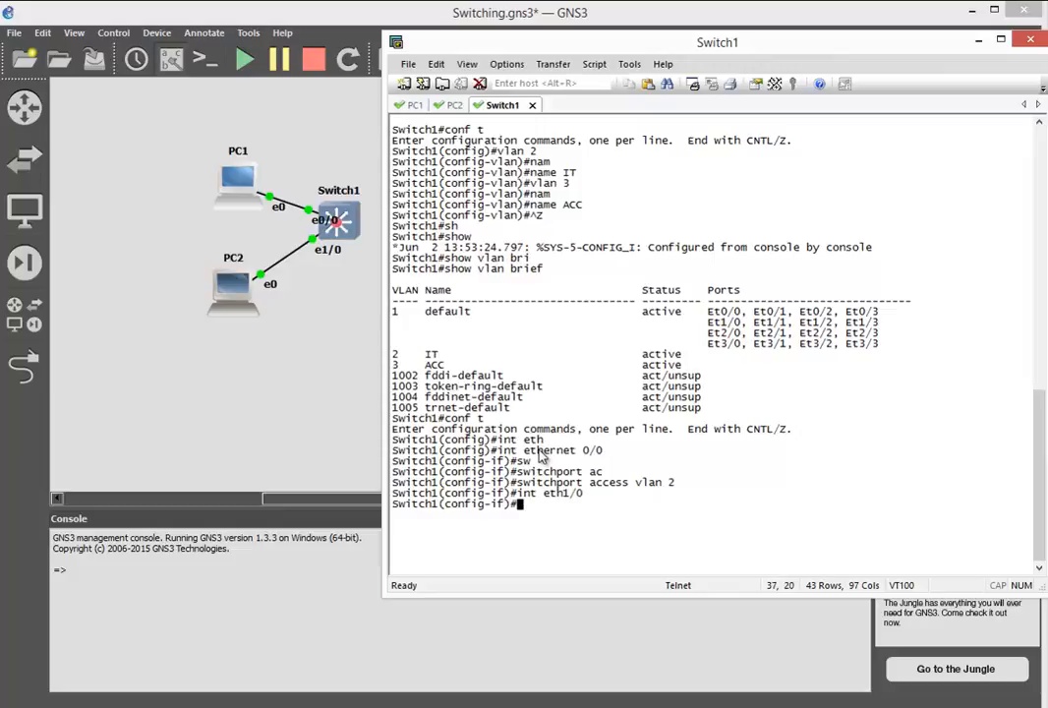
{"action": "type", "text": "sw"}
{"action": "key", "text": "Tab"}
{"action": "type", "text": "ac"}
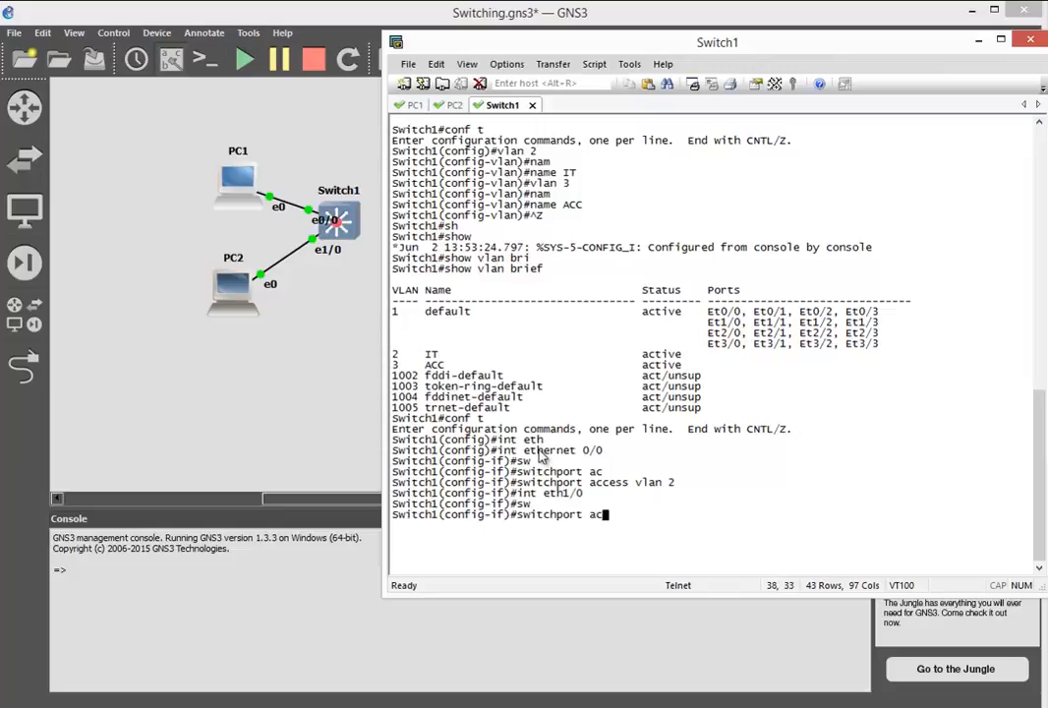
{"action": "key", "text": "Tab"}
{"action": "type", "text": "vlan 3"}
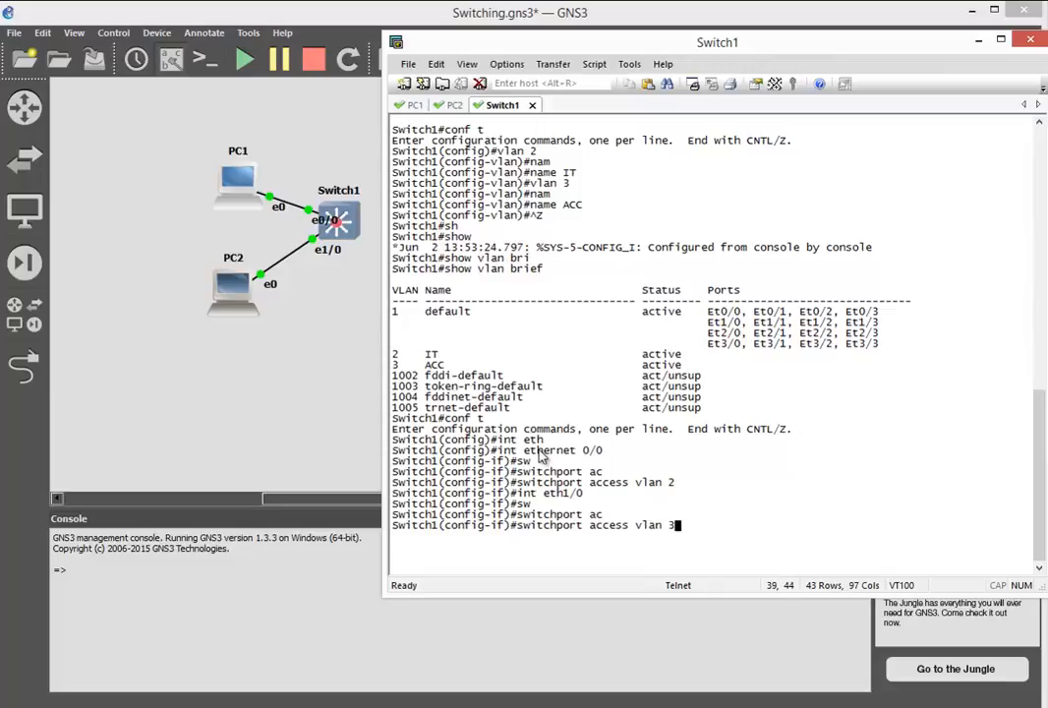
{"action": "key", "text": "Return"}
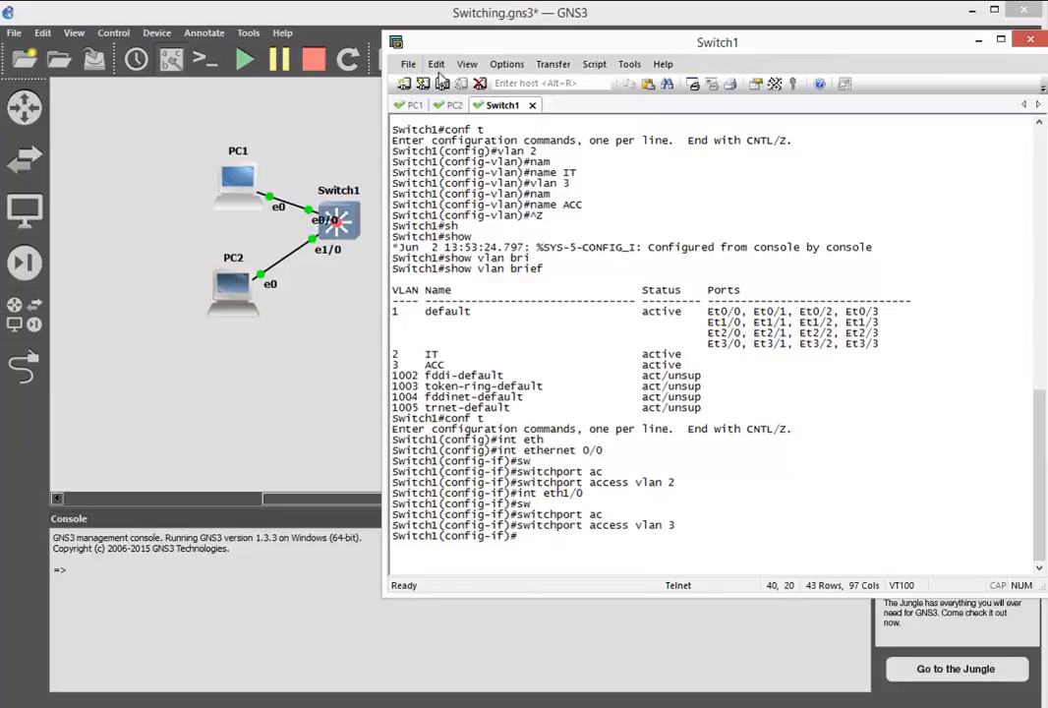
- Clear the Switch1 console and display the brief VLAN table from interface configuration mode with do sh vlan brief
{"action": "left_click", "coordinate": [435, 63]}
{"action": "left_click", "coordinate": [495, 265]}
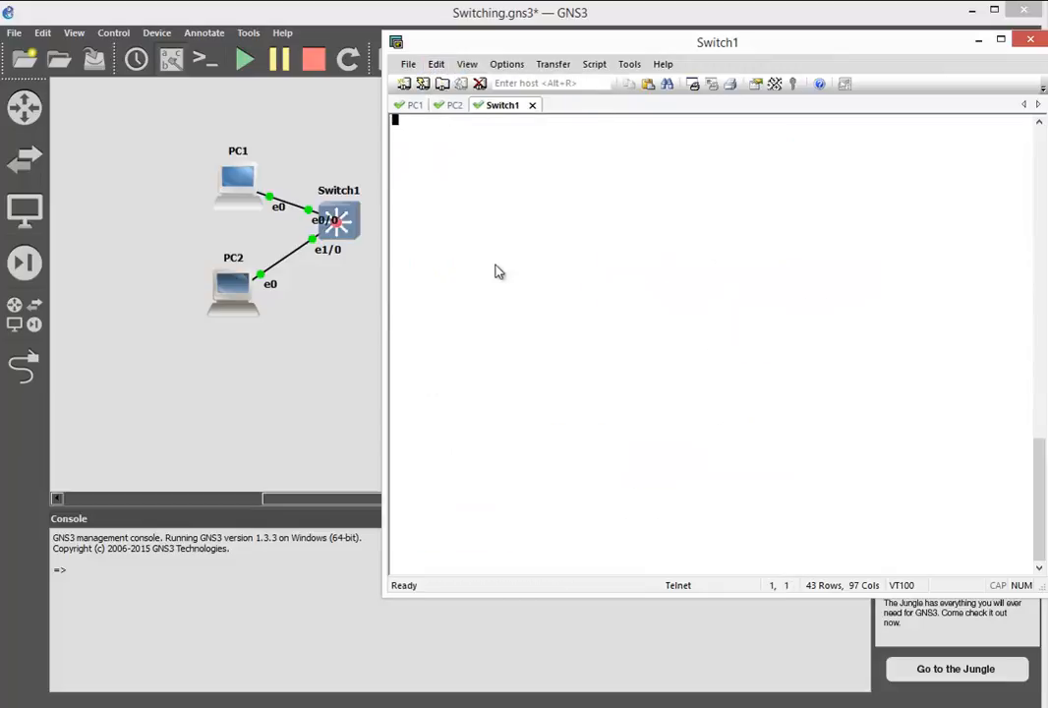
{"action": "key", "text": "Return"}
{"action": "type", "text": "do "}
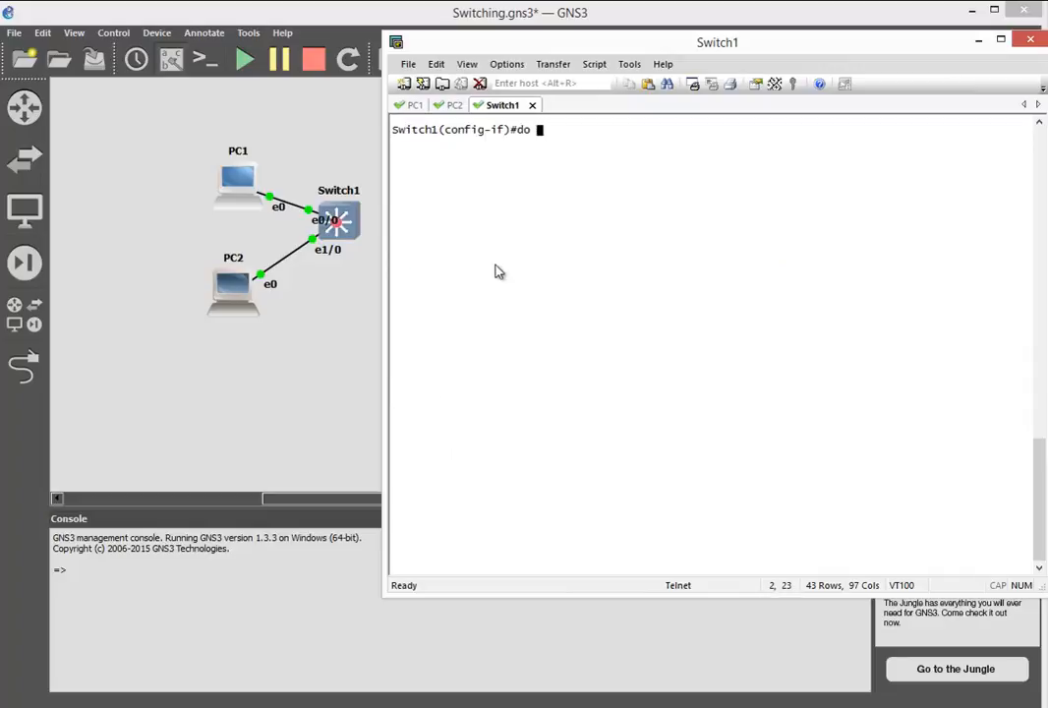
{"action": "type", "text": "sh vlan brief"}
{"action": "key", "text": "Return"}
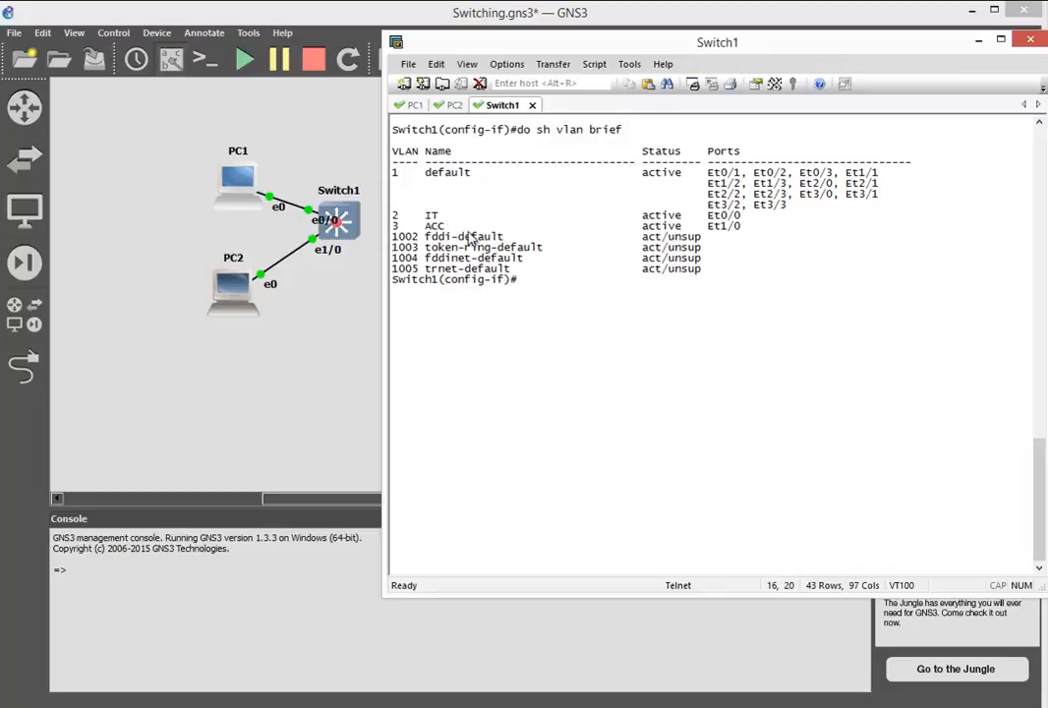
- Enter the VLAN 2 interface's configuration and try to assign it the address 192.168.1.254 without a mask
{"action": "type", "text": "exit"}
{"action": "key", "text": "Return"}
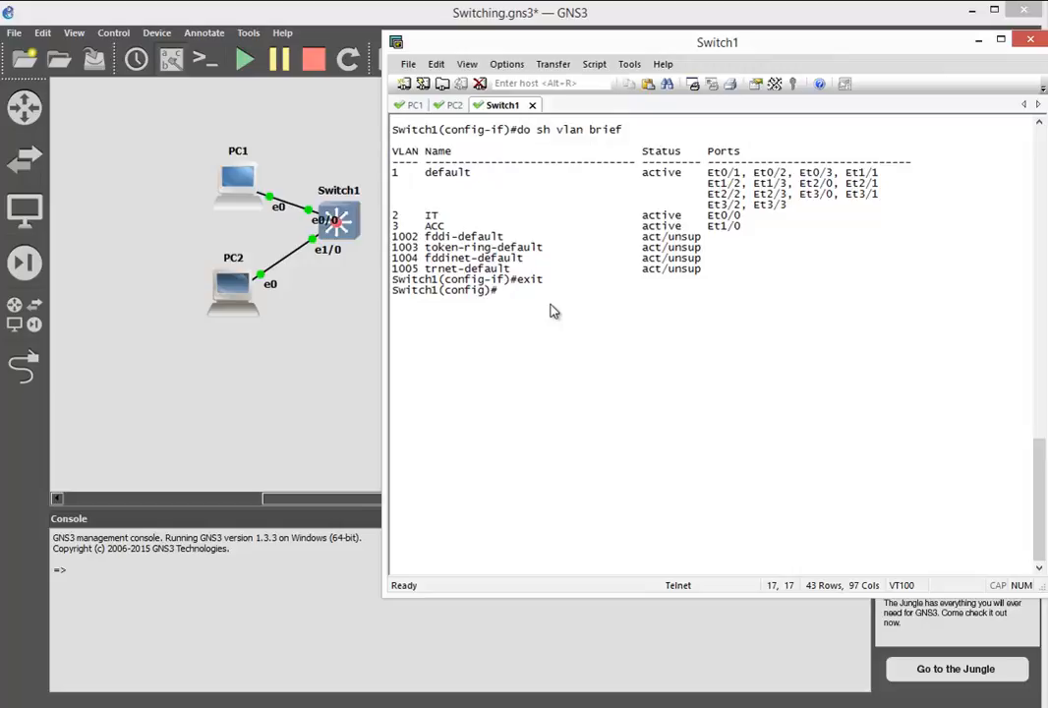
{"action": "type", "text": "int vlan 2"}
{"action": "key", "text": "Return"}
{"action": "type", "text": "ip add"}
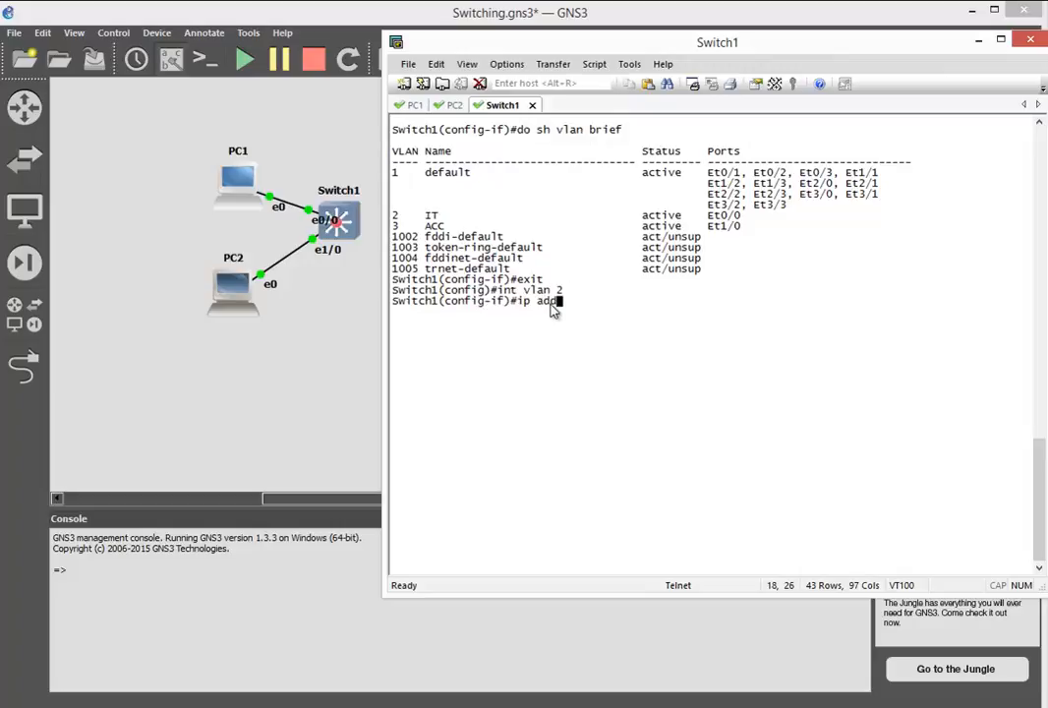
{"action": "key", "text": "Tab"}
{"action": "type", "text": "192"}
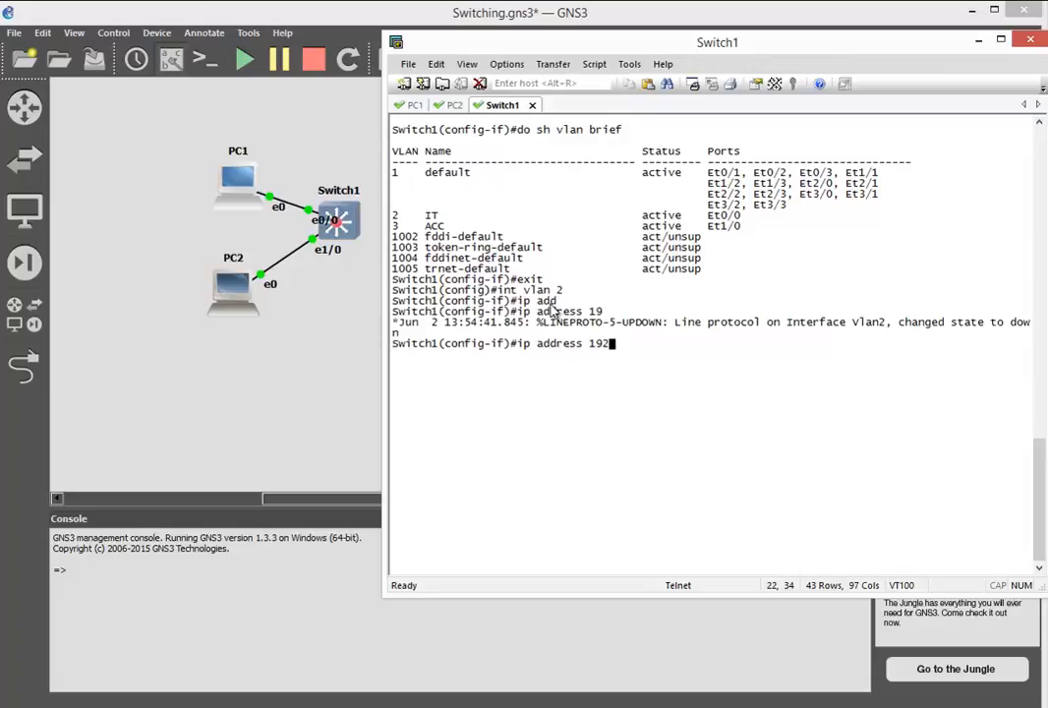
{"action": "type", "text": ".168.1.254"}
{"action": "key", "text": "Return"}
- Reissue the VLAN 2 interface address 192.168.1.254 with mask 255.255.255.0 and enable the interface with no shutdown
{"action": "type", "text": "itch1(config-if)#i"}
{"action": "key", "text": "Up"}
{"action": "type", "text": "255.2"}
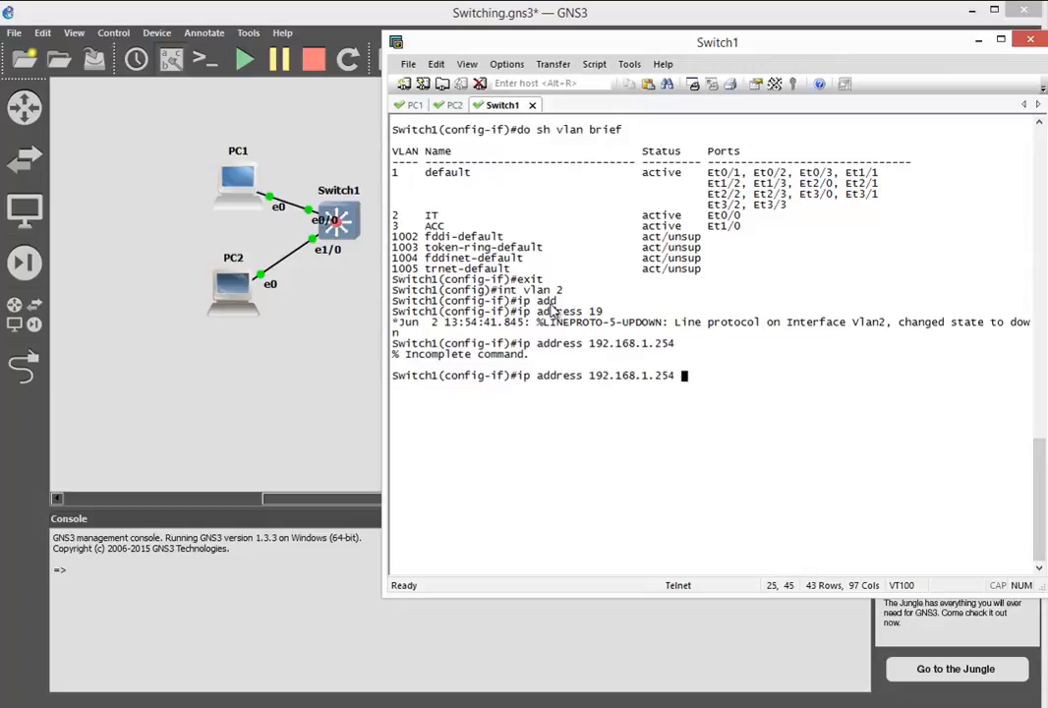
{"action": "type", "text": "55.255.0"}
{"action": "key", "text": "Return"}
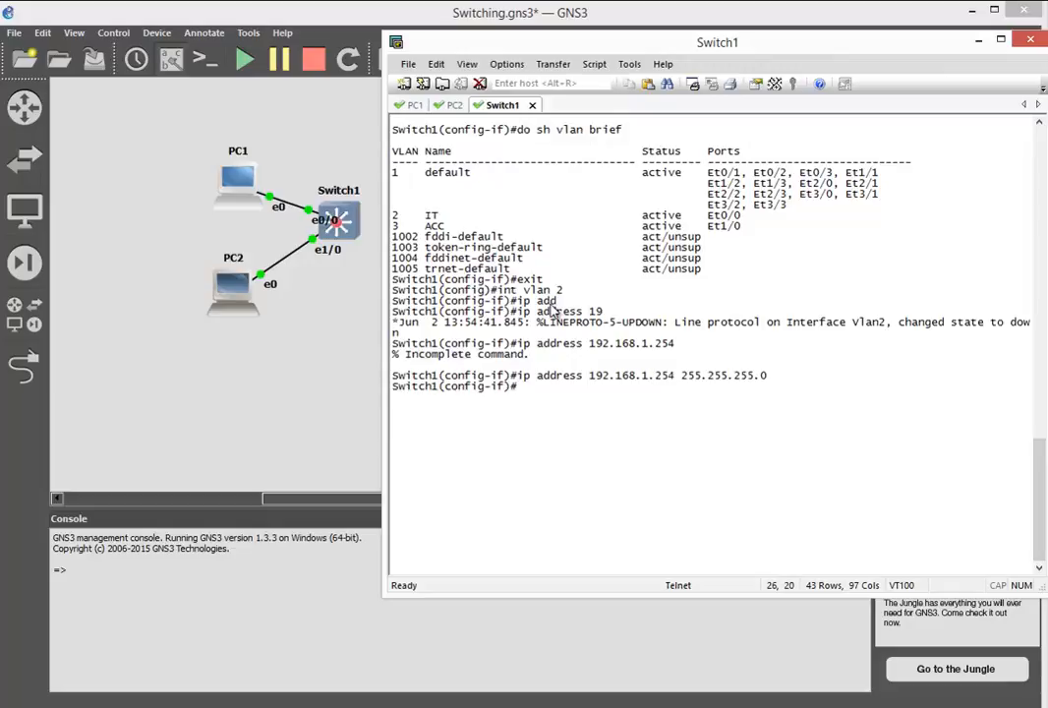
{"action": "type", "text": "no shu"}
{"action": "key", "text": "Tab"}
{"action": "key", "text": "Return"}
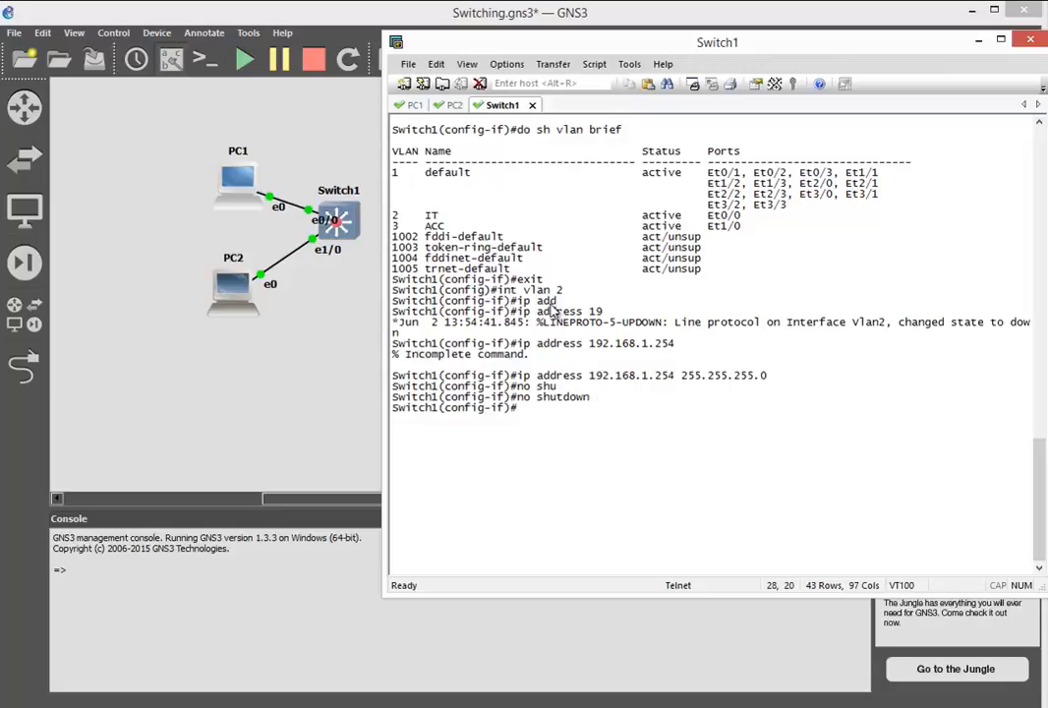
- Enter Switch1's VLAN 3 interface configuration and assign it the IP address 192.168.2.254 with mask 255.255.255.0
{"action": "type", "text": "int vlan 3"}
{"action": "key", "text": "Return"}
{"action": "type", "text": "ip add"}
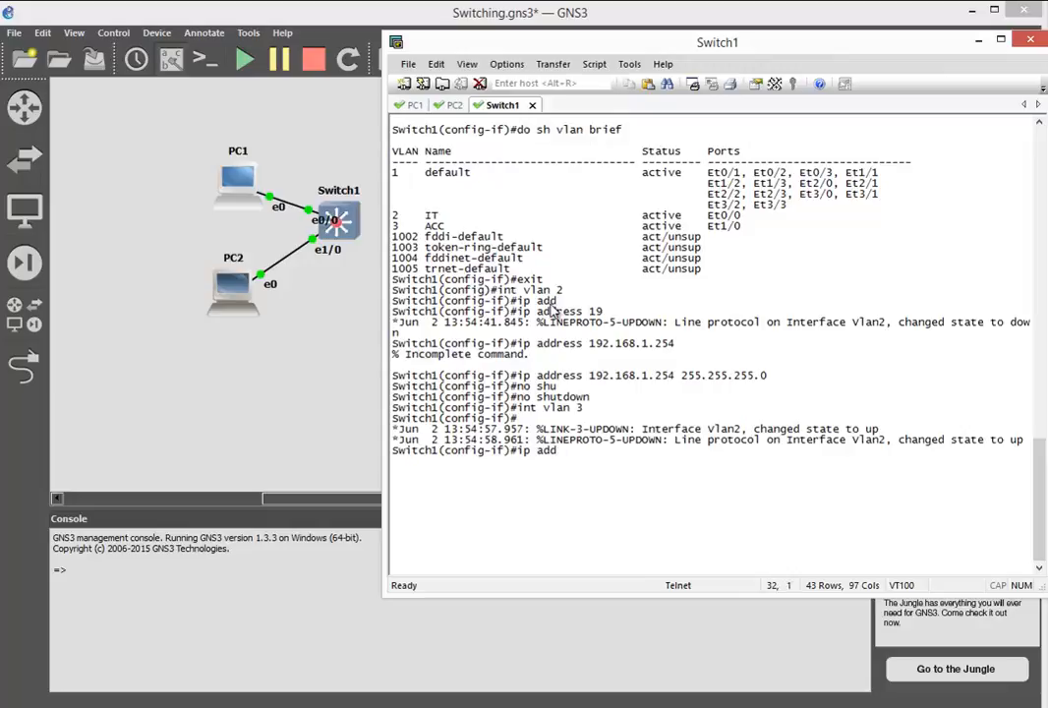
{"action": "key", "text": "Tab"}
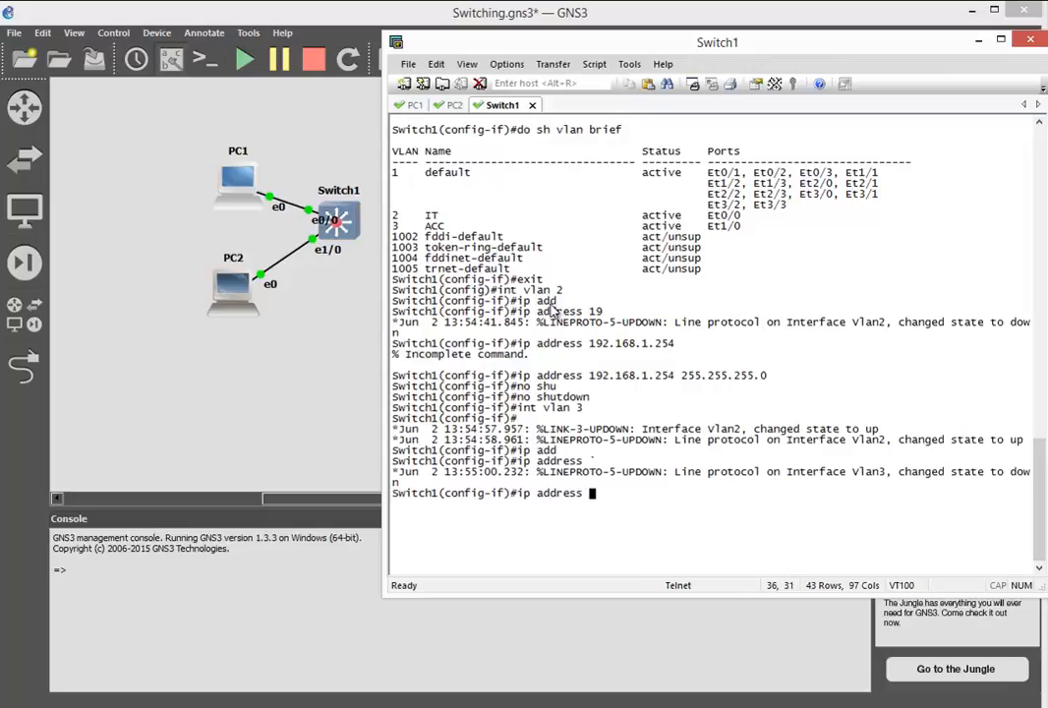
{"action": "type", "text": "192.168.2.254 255.2"}
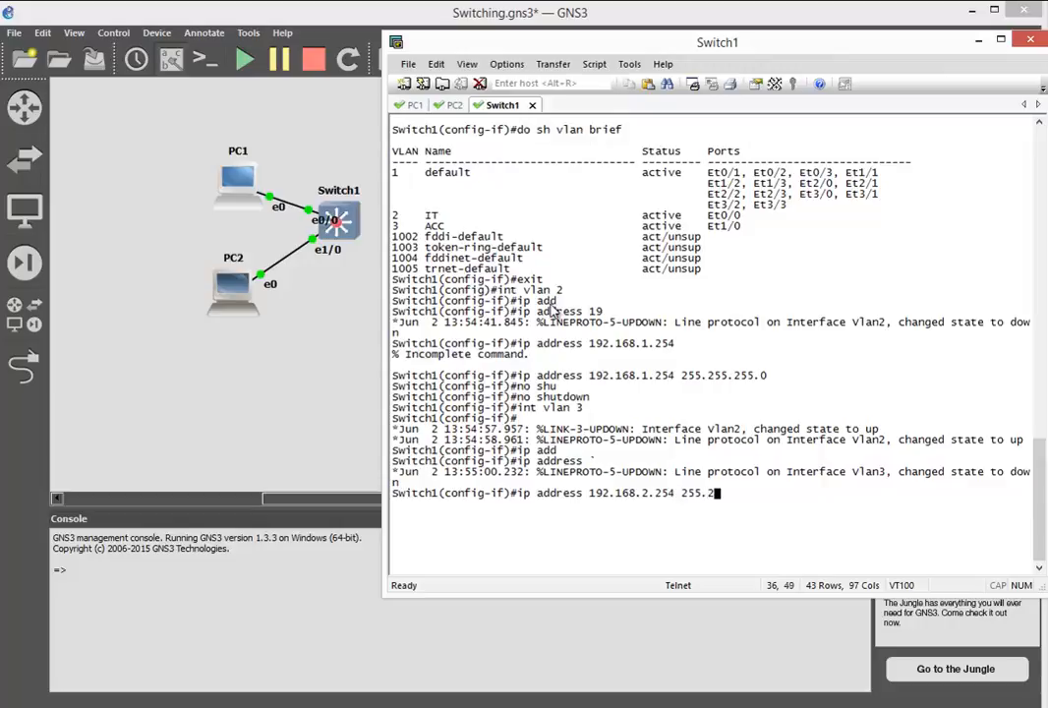
{"action": "type", "text": "55.255.0"}
{"action": "key", "text": "Return"}
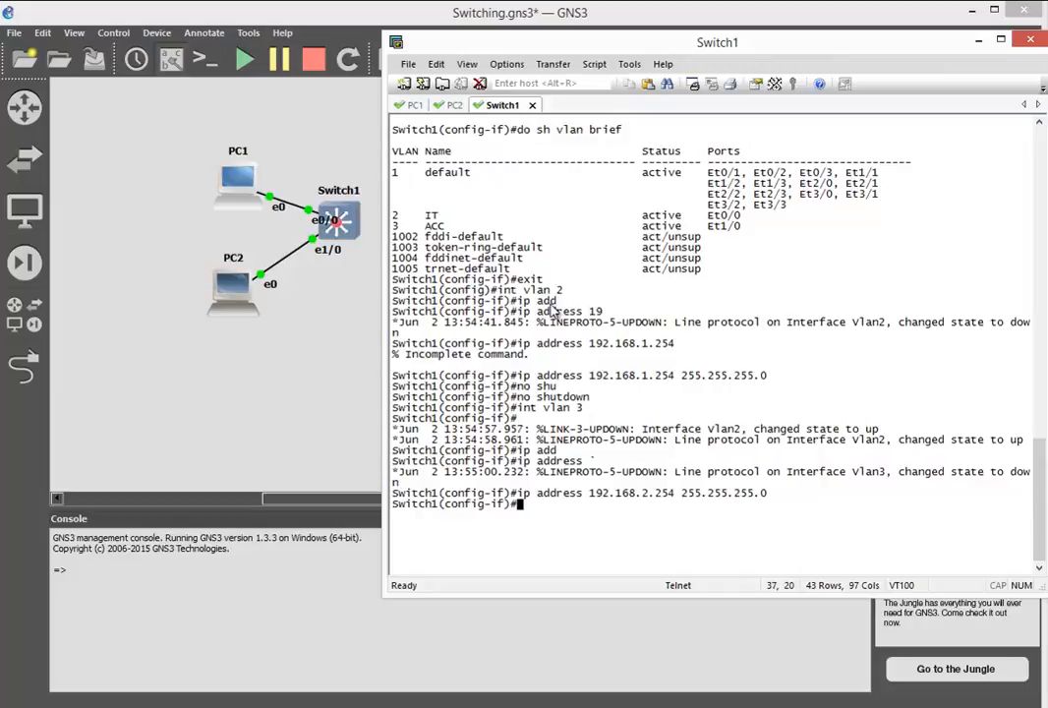
- Enable the VLAN 3 interface on Switch1 with no shutdown
{"action": "type", "text": "no shu"}
{"action": "key", "text": "Tab"}
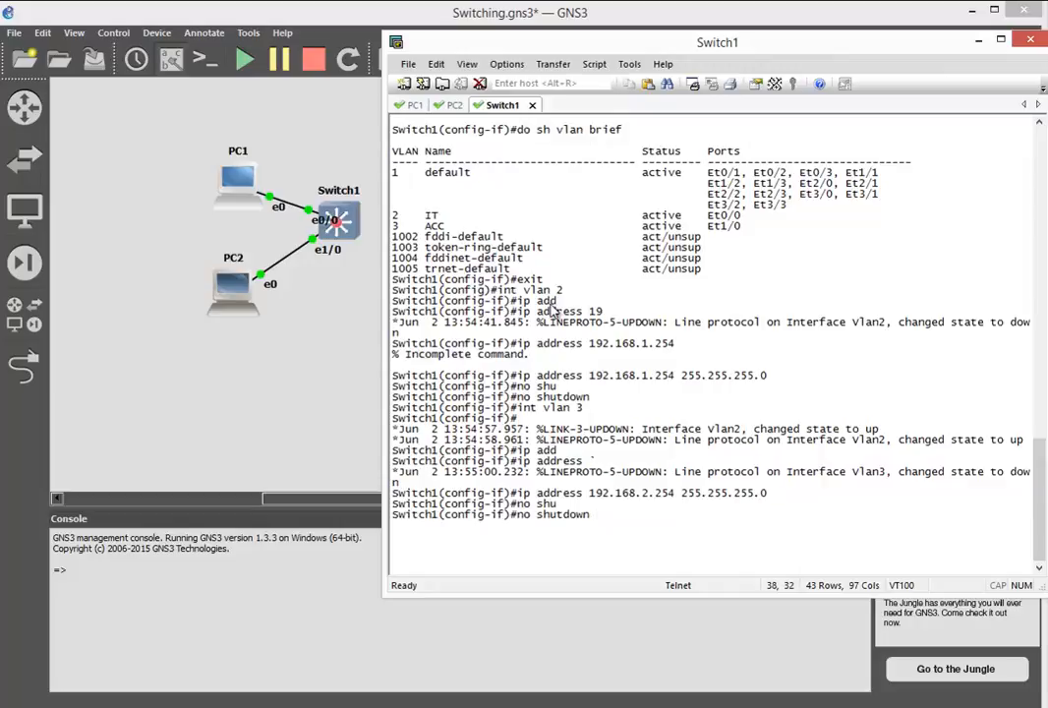
{"action": "key", "text": "Return"}
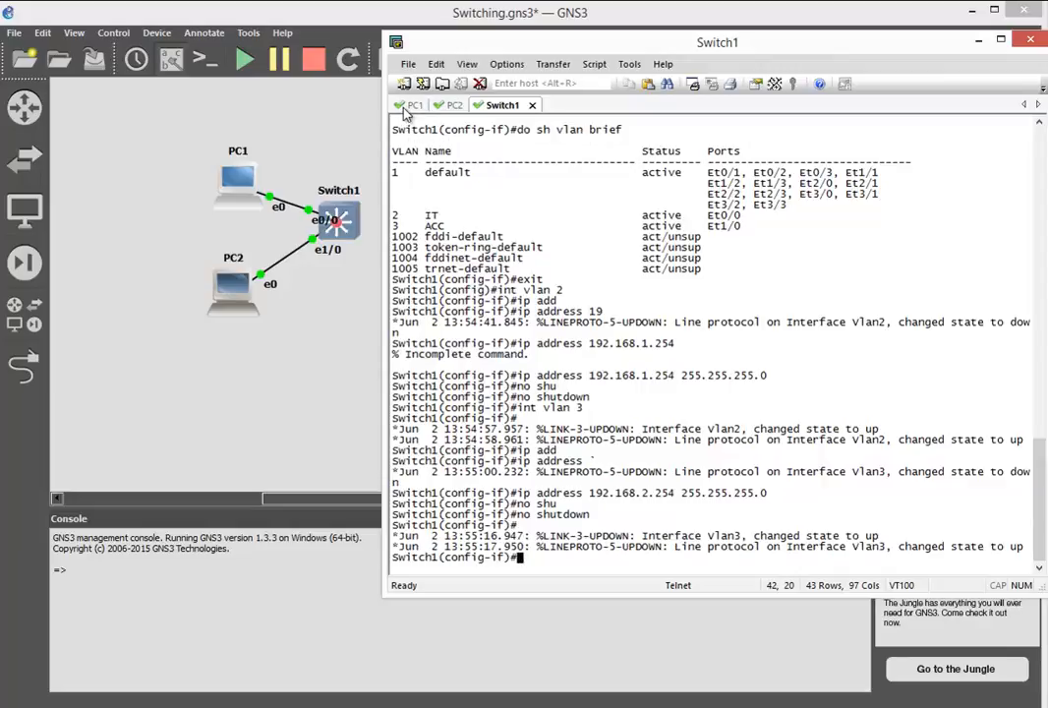
- From PC1's console, ping its VLAN 2 gateway at 192.168.1.254
{"action": "left_click", "coordinate": [410, 105]}
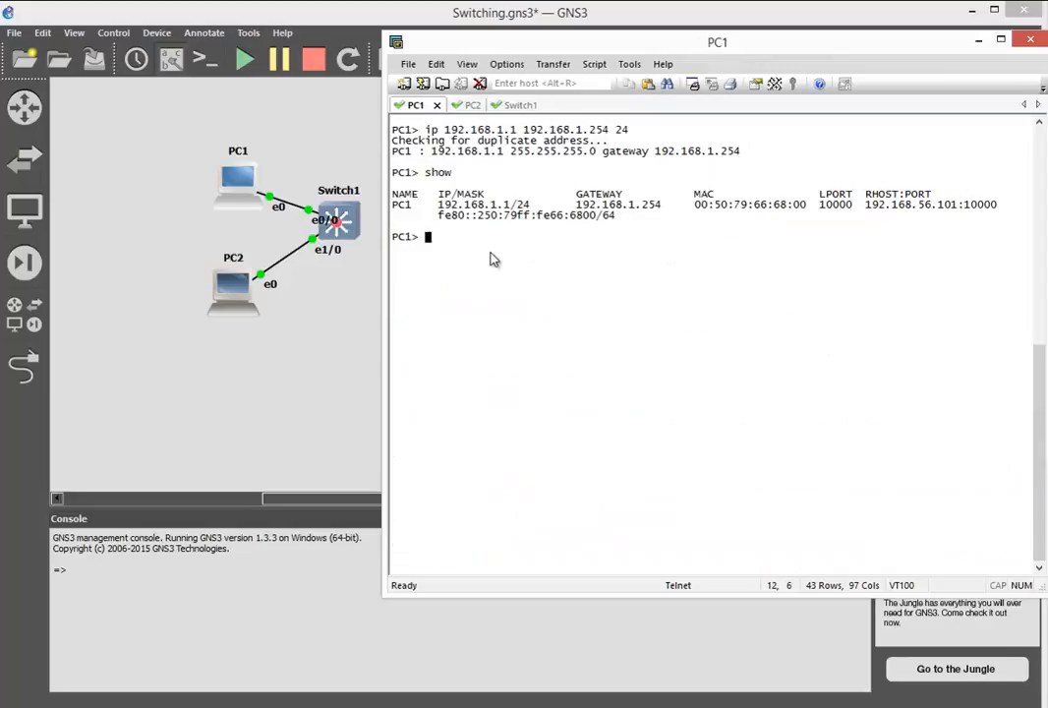
{"action": "type", "text": "ping "}
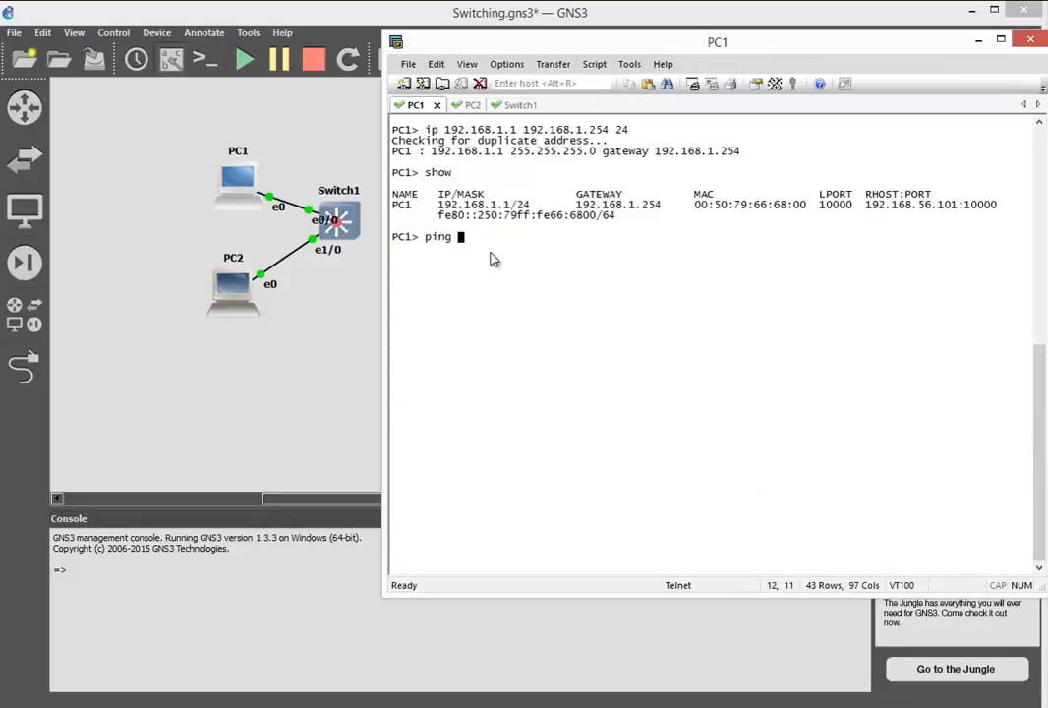
{"action": "type", "text": "192.168.1.254"}
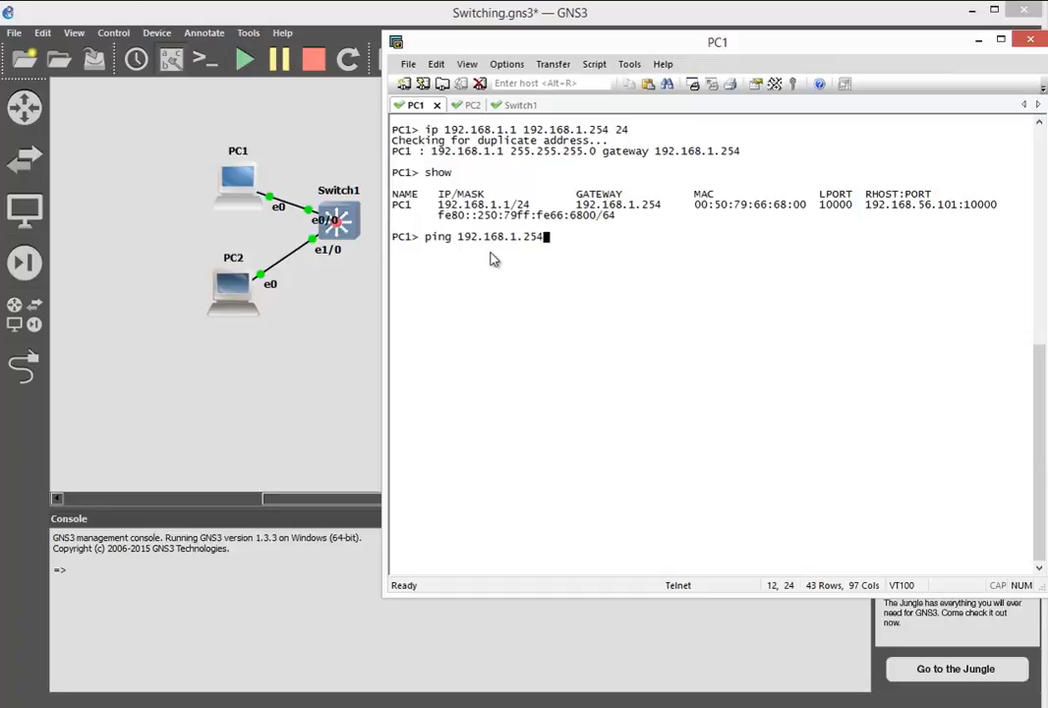
{"action": "key", "text": "Return"}
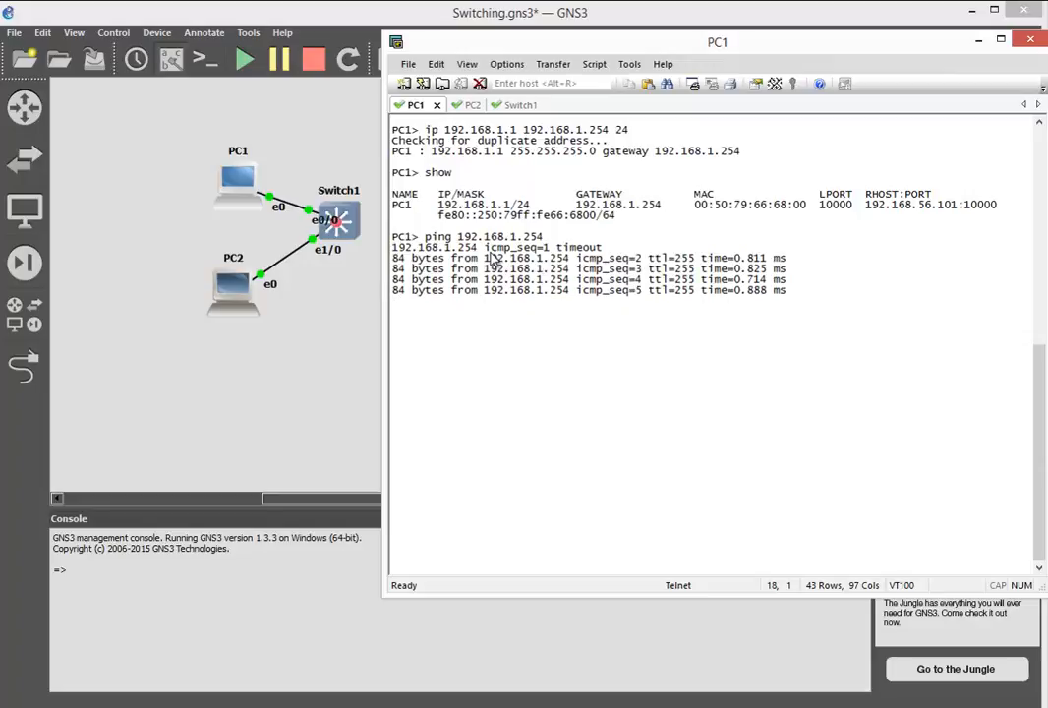
- From PC2's console, ping its VLAN 3 gateway at 192.168.2.254
{"action": "left_click", "coordinate": [470, 105]}
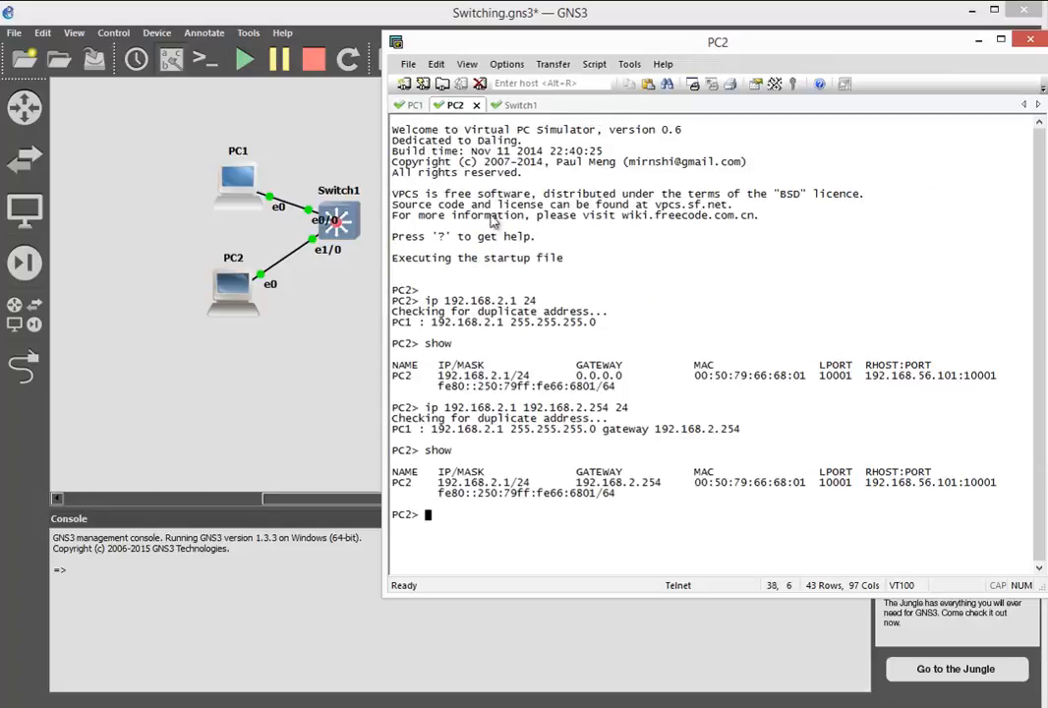
{"action": "type", "text": "ping 192"}
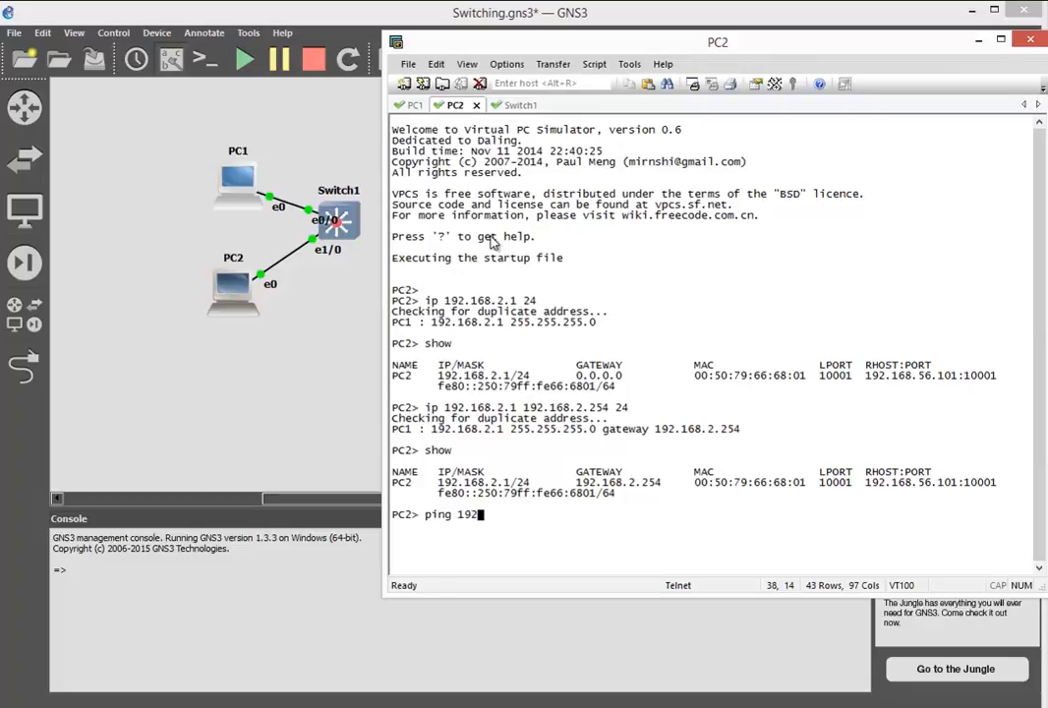
{"action": "type", "text": ".168.2.254"}
{"action": "key", "text": "Return"}
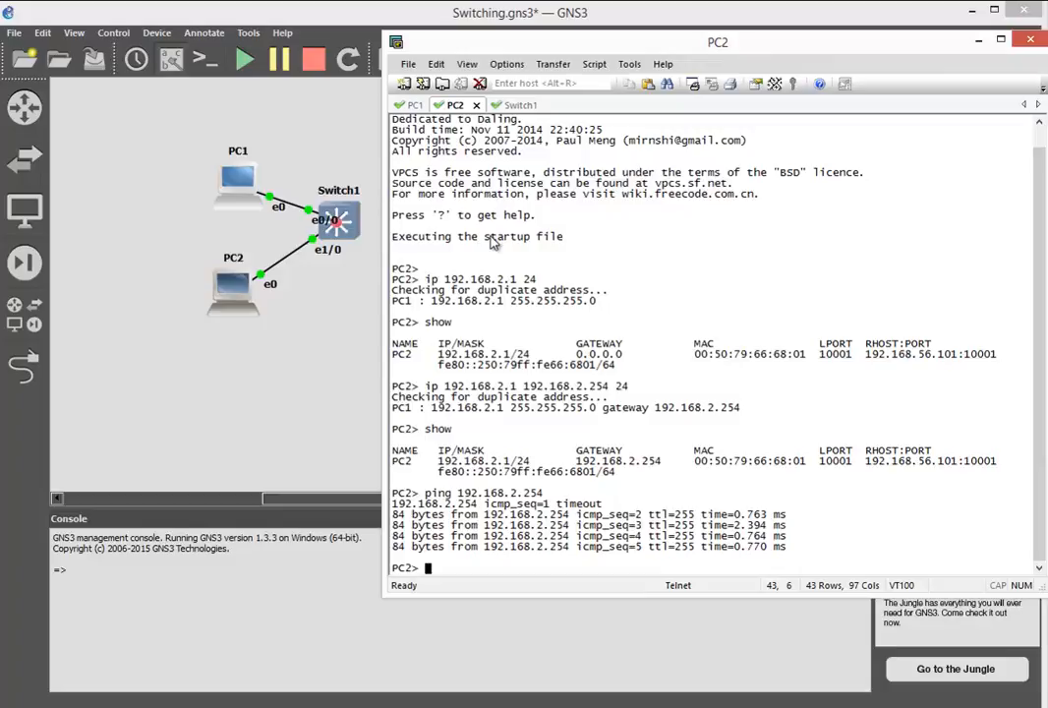
- Return Switch1 from interface configuration to privileged EXEC mode and clear its console screen
{"action": "left_click", "coordinate": [501, 104]}
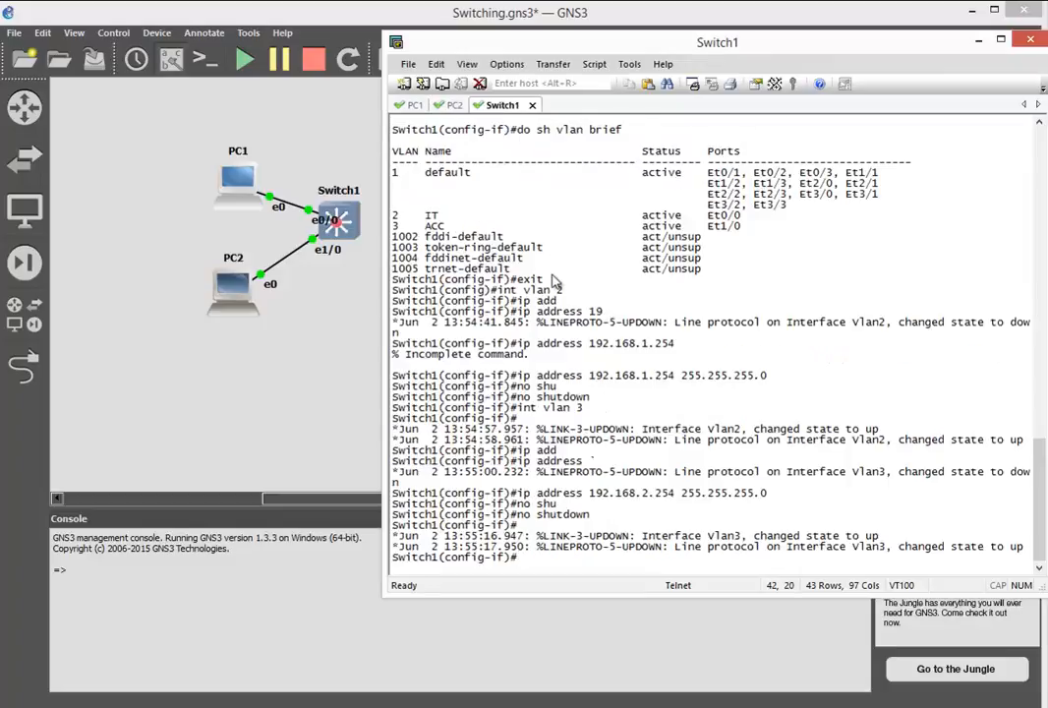
{"action": "key", "text": "ctrl+z"}
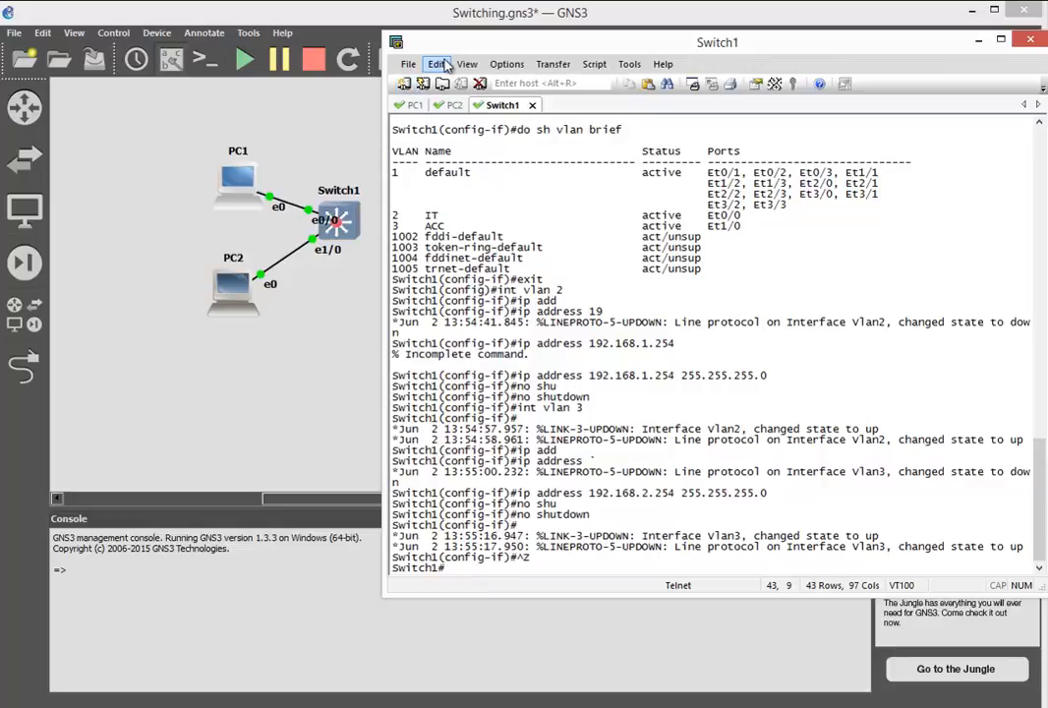
{"action": "left_click", "coordinate": [435, 64]}
{"action": "left_click", "coordinate": [463, 262]}
- Display Switch1's routing table with show ip route
{"action": "type", "text": "sh"}
{"action": "key", "text": "Tab"}
{"action": "type", "text": "ip ro"}
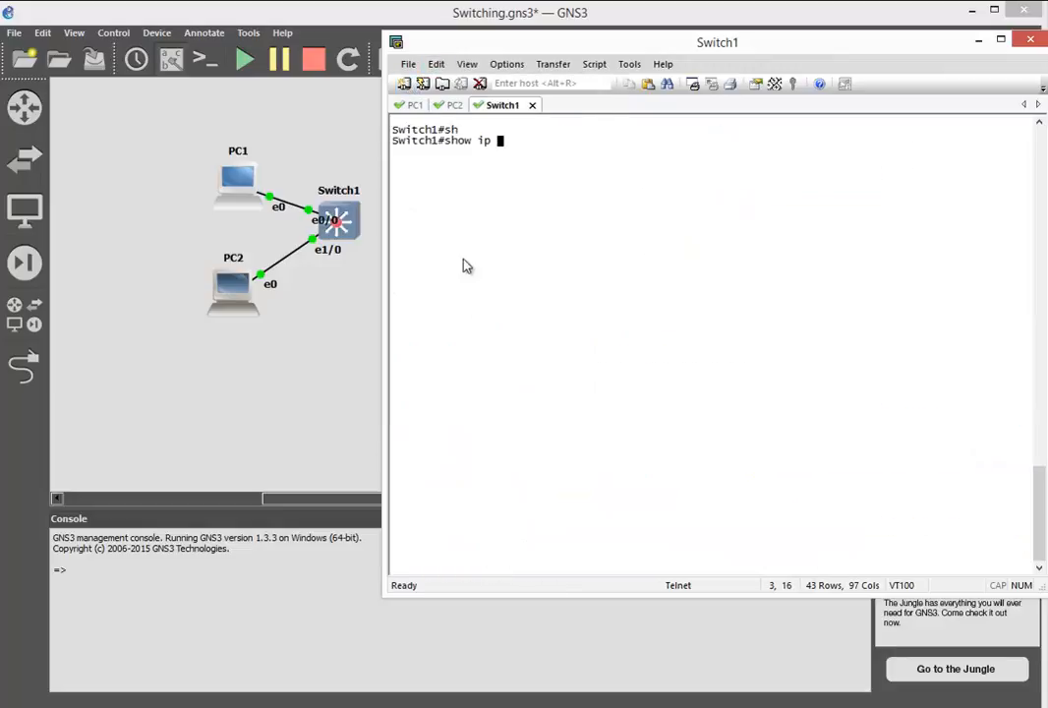
{"action": "key", "text": "Tab"}
{"action": "key", "text": "Return"}
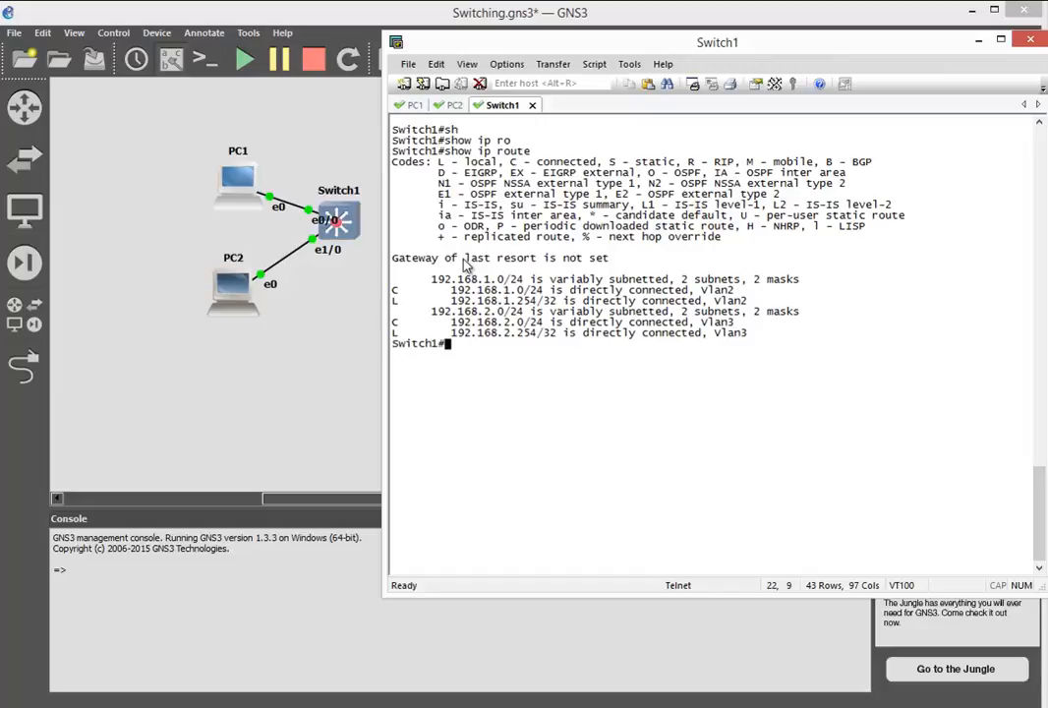
- Test inter-VLAN routing by pinging PC2 at 192.168.2.1 from PC1's console
{"action": "left_click", "coordinate": [413, 105]}
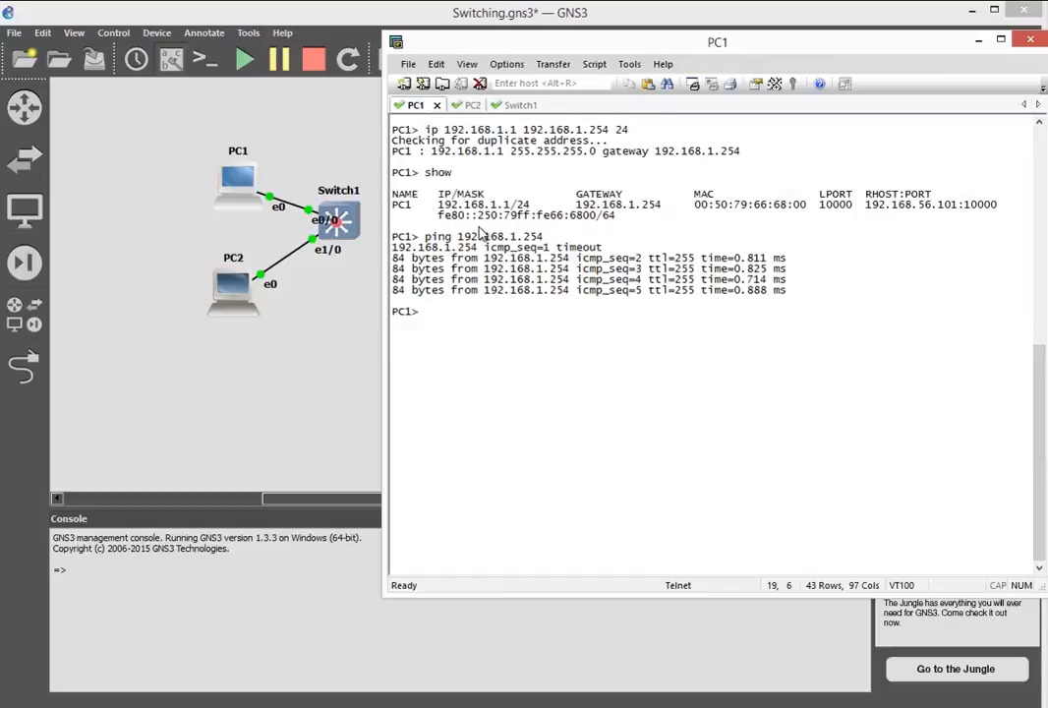
{"action": "type", "text": "ping 192.168."}
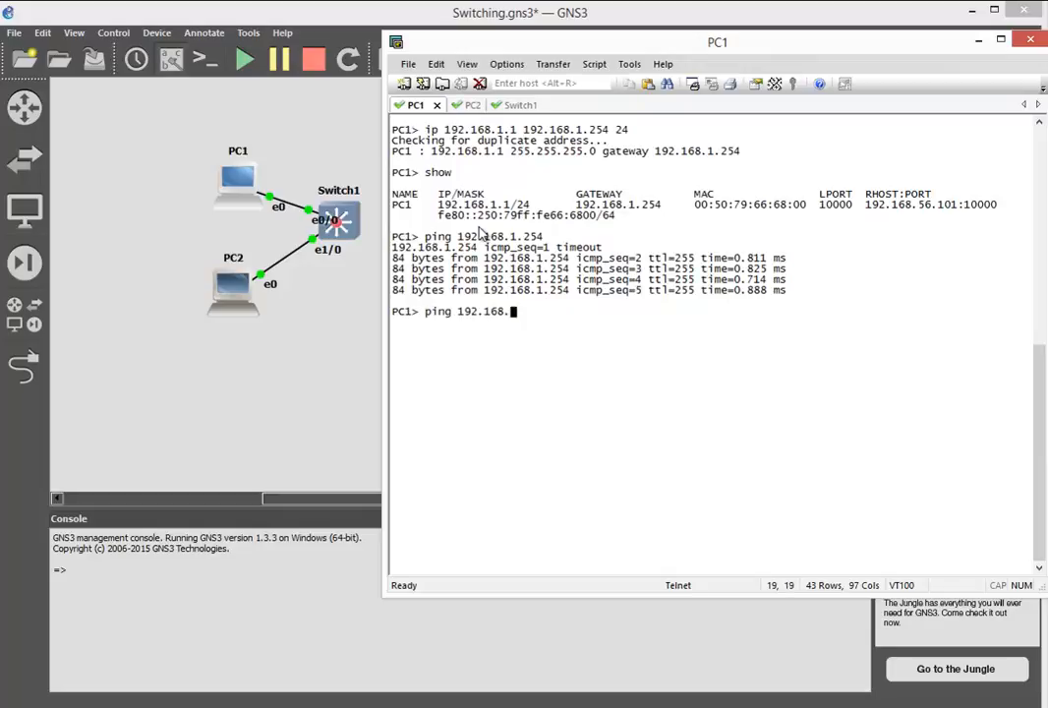
{"action": "type", "text": "2.1"}
{"action": "key", "text": "Return"}
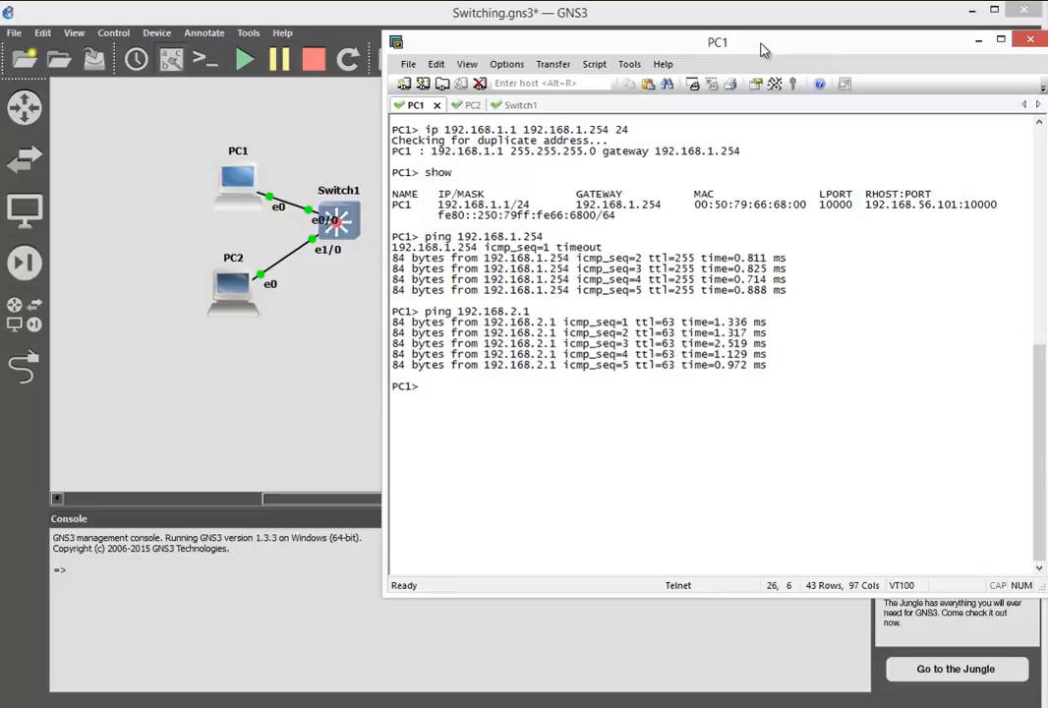
- In the GNS3 workspace, add a Switch device named Switch2 beside Switch1, plus two VPCS hosts stacked on its far side
{"action": "left_click", "coordinate": [763, 14]}
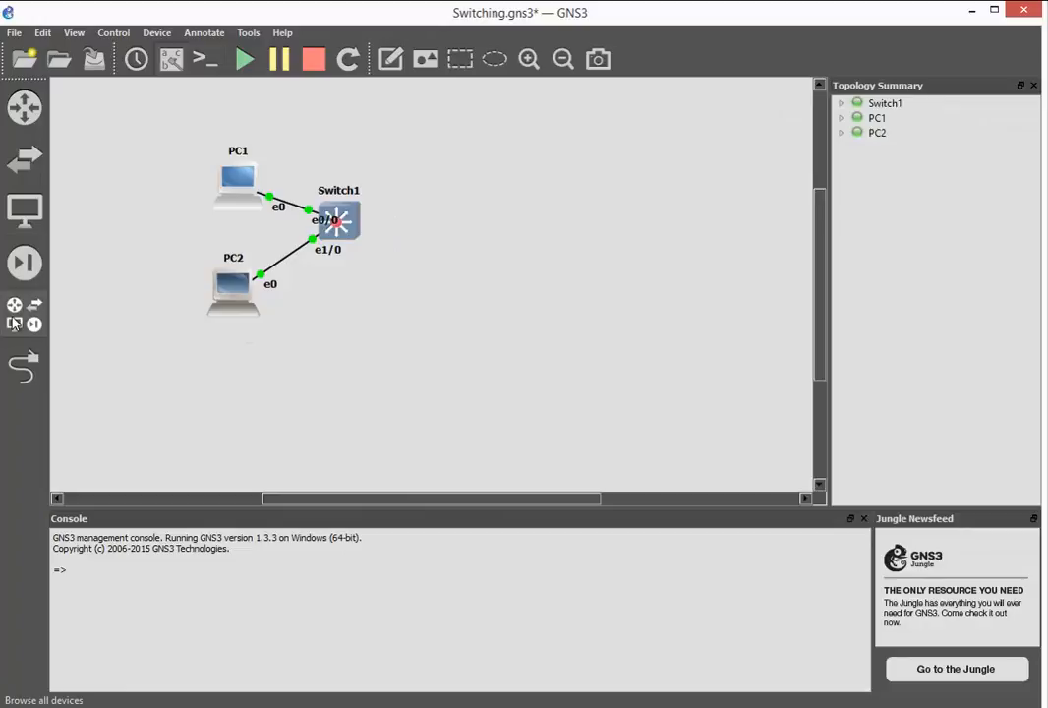
{"action": "left_click", "coordinate": [25, 261]}
{"action": "left_click_drag", "start_coordinate": [96, 389], "coordinate": [475, 272]}
{"action": "left_click", "coordinate": [294, 211]}
{"action": "type", "text": "Switch2"}
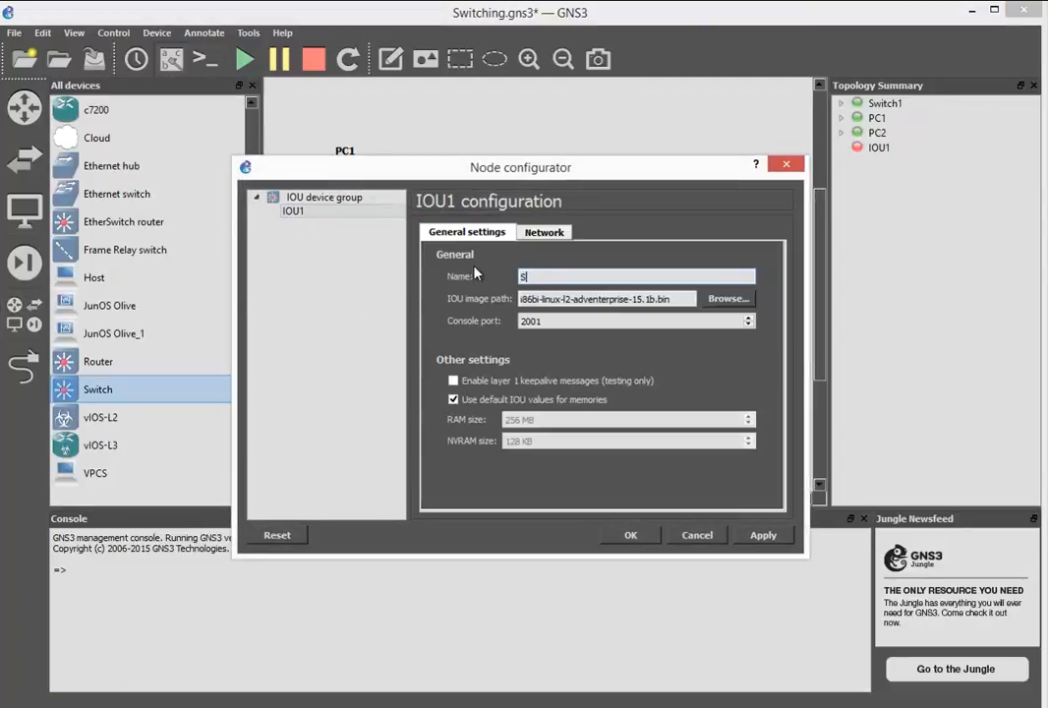
{"action": "key", "text": "Return"}
{"action": "left_click_drag", "start_coordinate": [69, 473], "coordinate": [777, 185]}
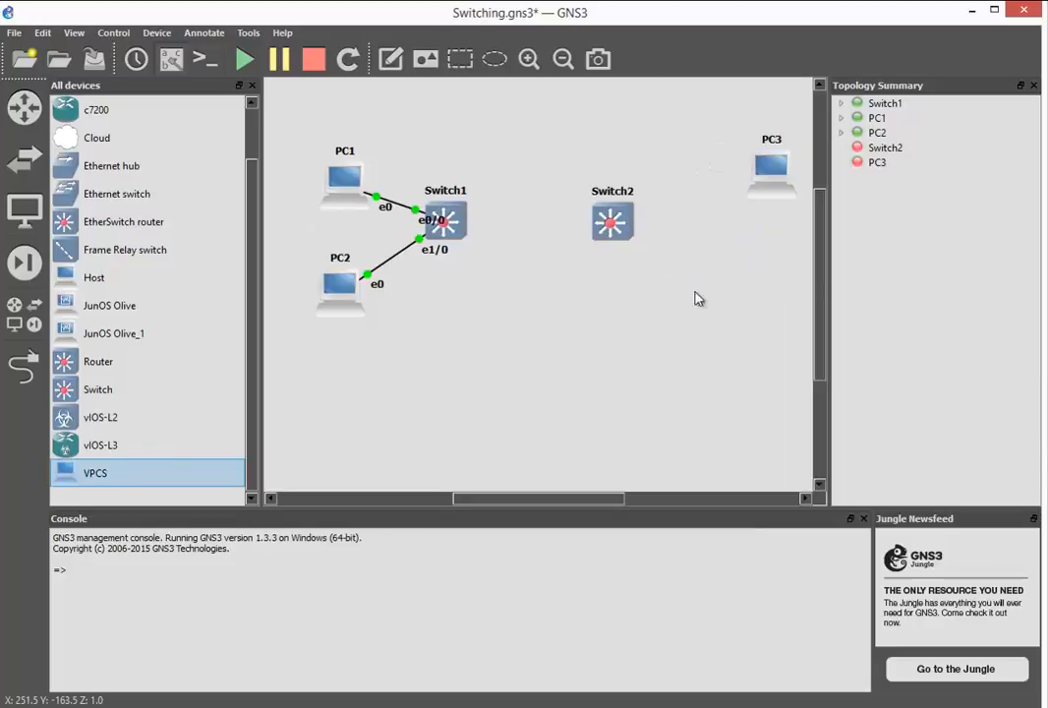
{"action": "left_click_drag", "start_coordinate": [783, 302], "coordinate": [775, 306]}
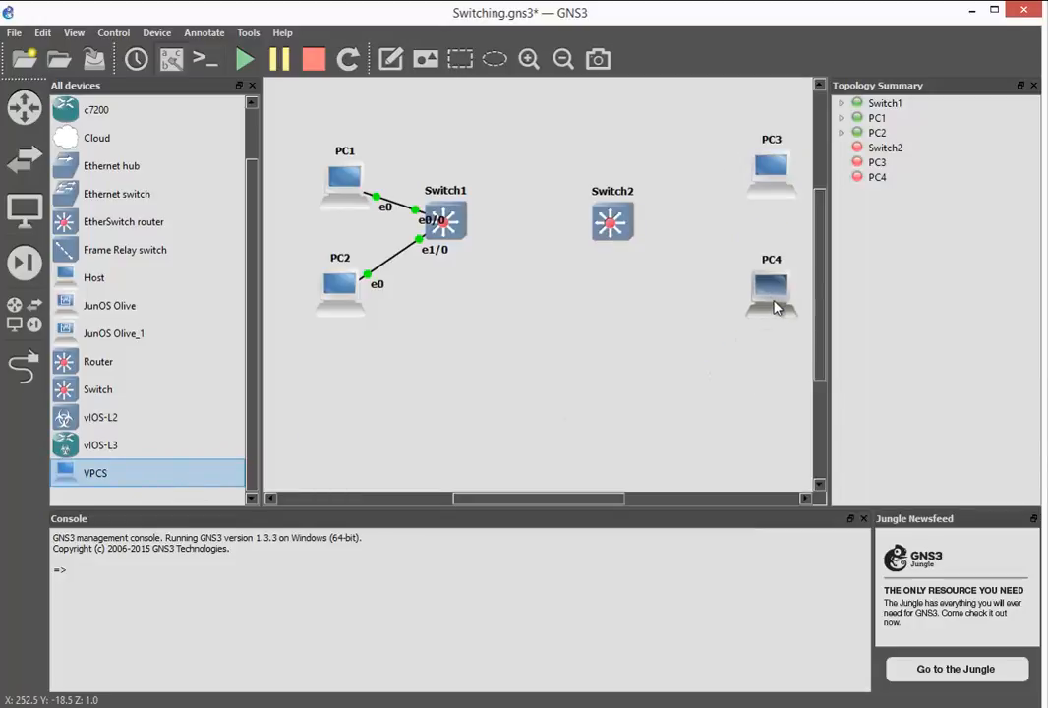
- Link PC3 to Switch2's Ethernet0/0 and PC4's Ethernet0 to Switch2's Ethernet1/0, and end link creation
{"action": "left_click", "coordinate": [39, 369]}
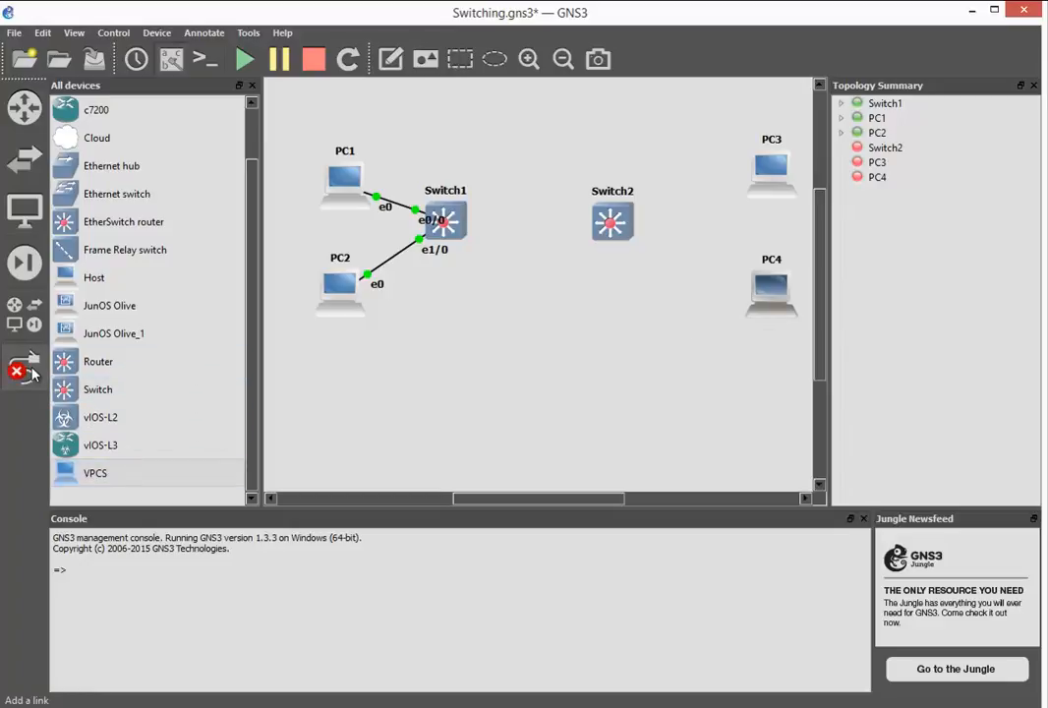
{"action": "left_click", "coordinate": [771, 169]}
{"action": "left_click", "coordinate": [612, 217]}
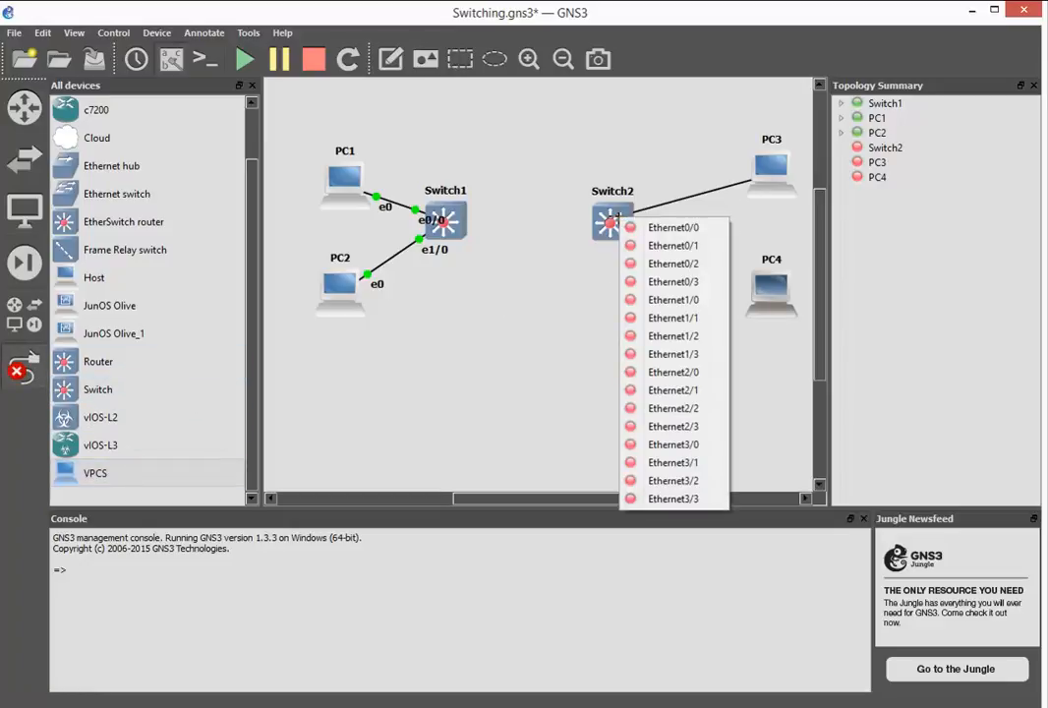
{"action": "left_click", "coordinate": [656, 229]}
{"action": "left_click", "coordinate": [762, 292]}
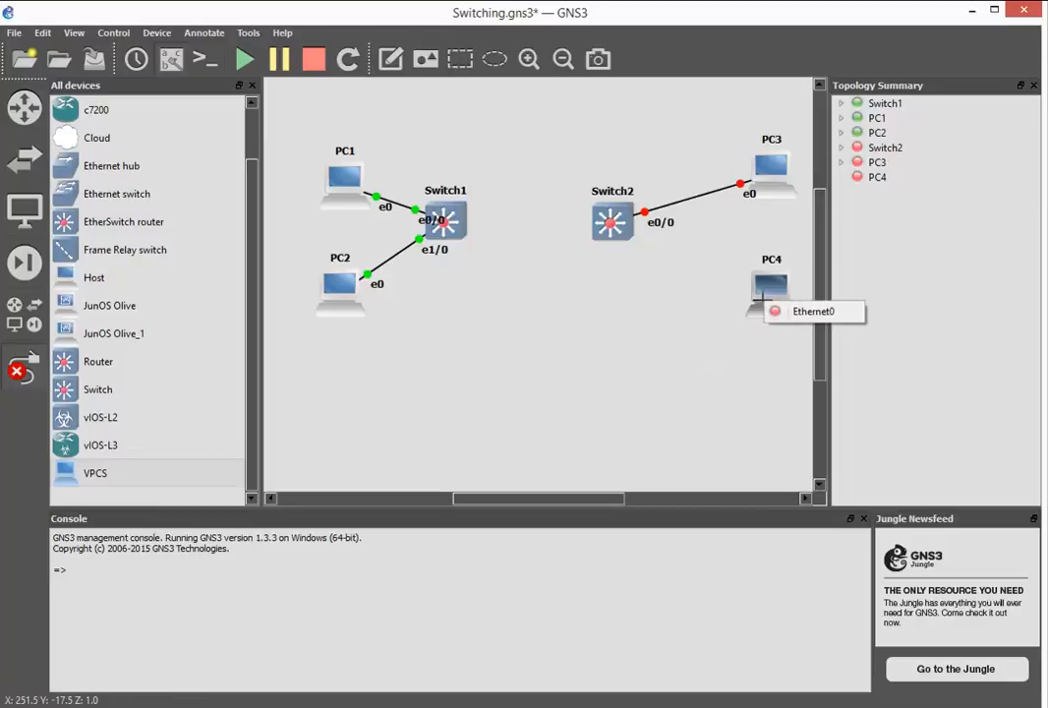
{"action": "left_click", "coordinate": [778, 307]}
{"action": "left_click", "coordinate": [609, 223]}
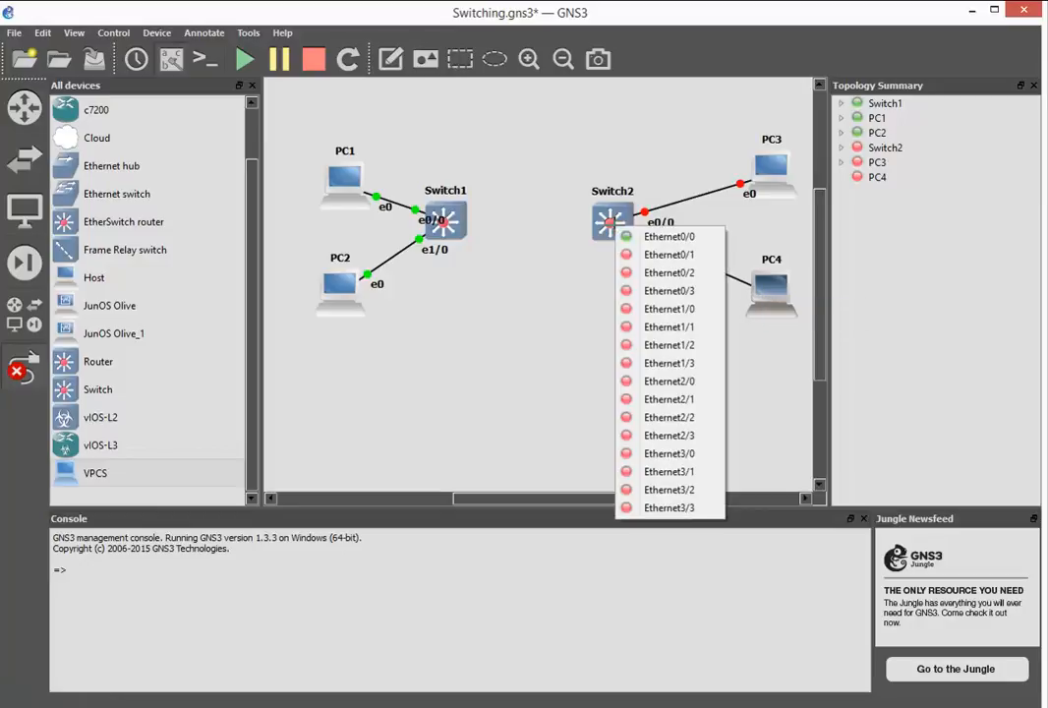
{"action": "left_click", "coordinate": [657, 309]}
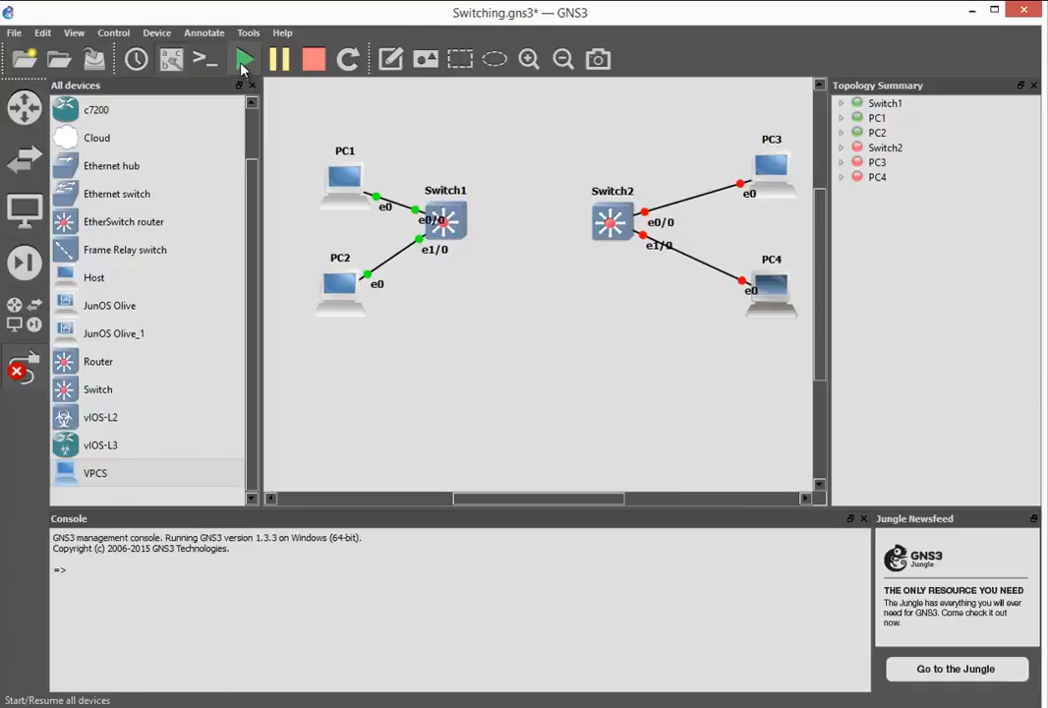
{"action": "left_click", "coordinate": [19, 371]}
- Start the Switch2, PC3 and PC4 devices individually
{"action": "right_click", "coordinate": [611, 226]}
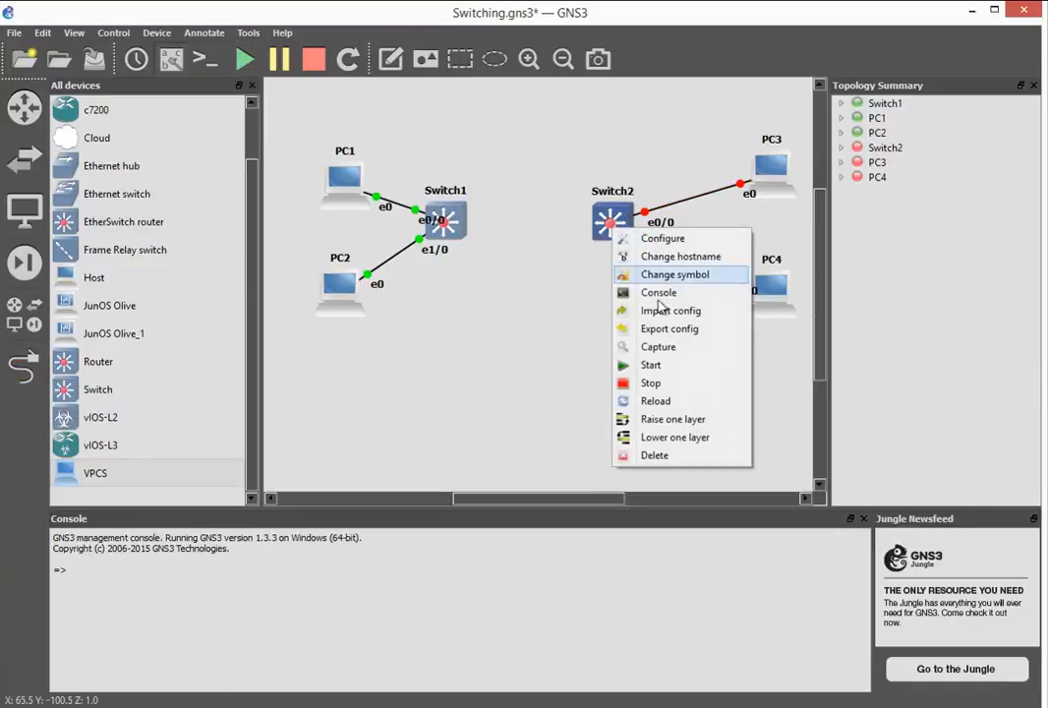
{"action": "left_click", "coordinate": [652, 365]}
{"action": "right_click", "coordinate": [771, 174]}
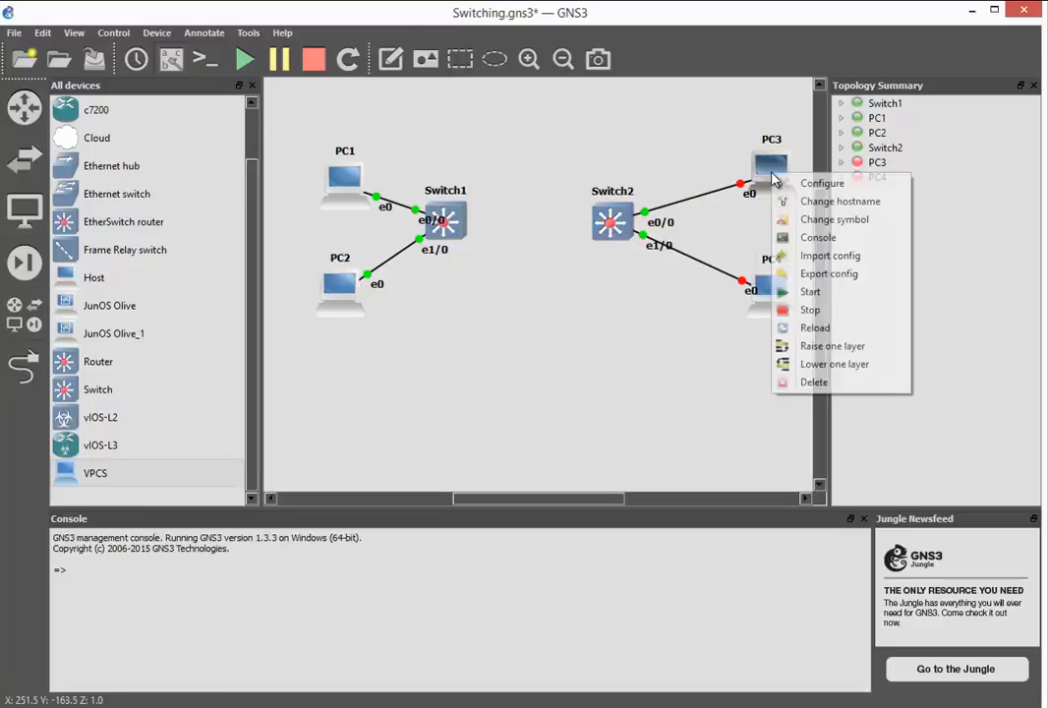
{"action": "left_click", "coordinate": [808, 292]}
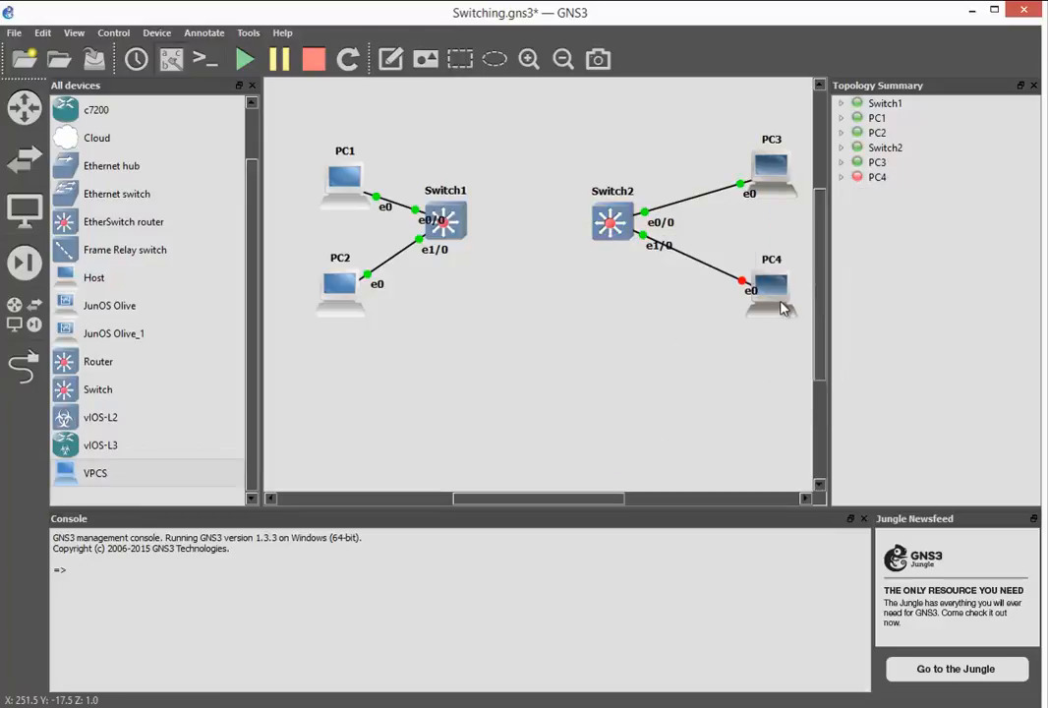
{"action": "right_click", "coordinate": [782, 304]}
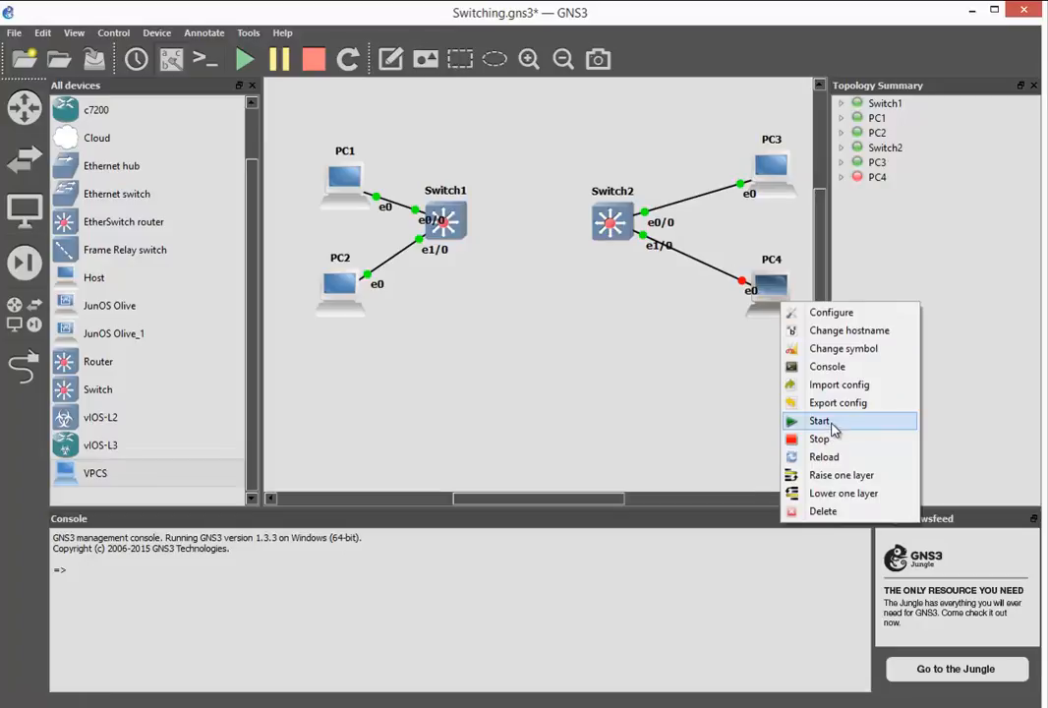
{"action": "left_click", "coordinate": [822, 421]}
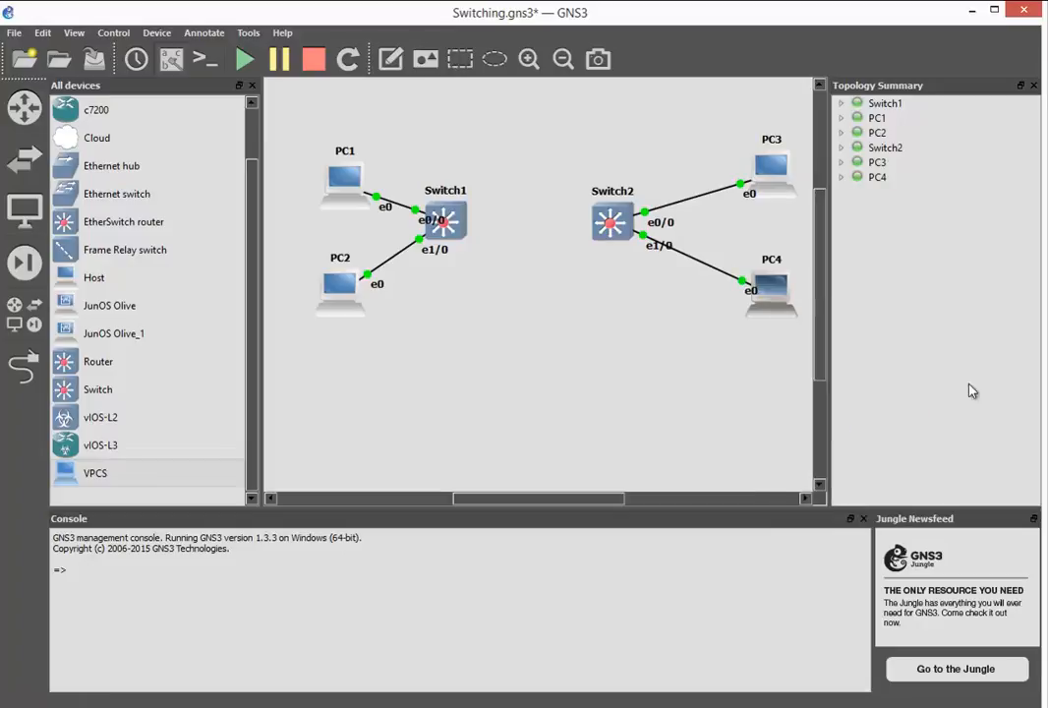
- Open the consoles of PC3, PC4 and Switch2
{"action": "right_click", "coordinate": [762, 172]}
{"action": "left_click", "coordinate": [776, 233]}
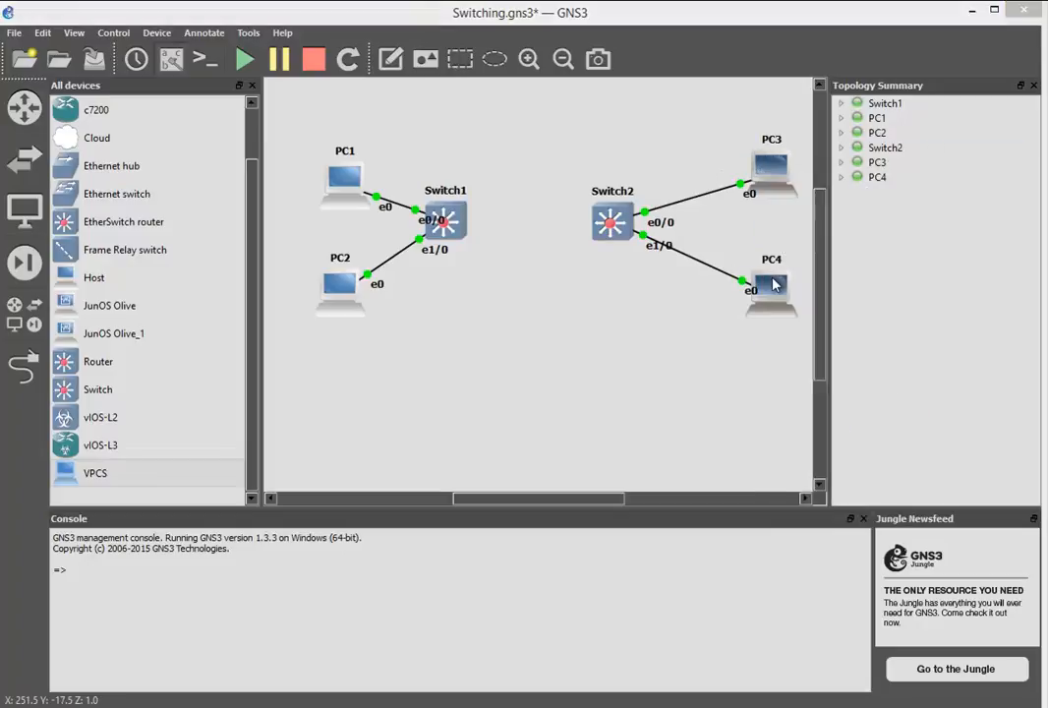
{"action": "right_click", "coordinate": [773, 282]}
{"action": "left_click", "coordinate": [788, 344]}
{"action": "right_click", "coordinate": [608, 222]}
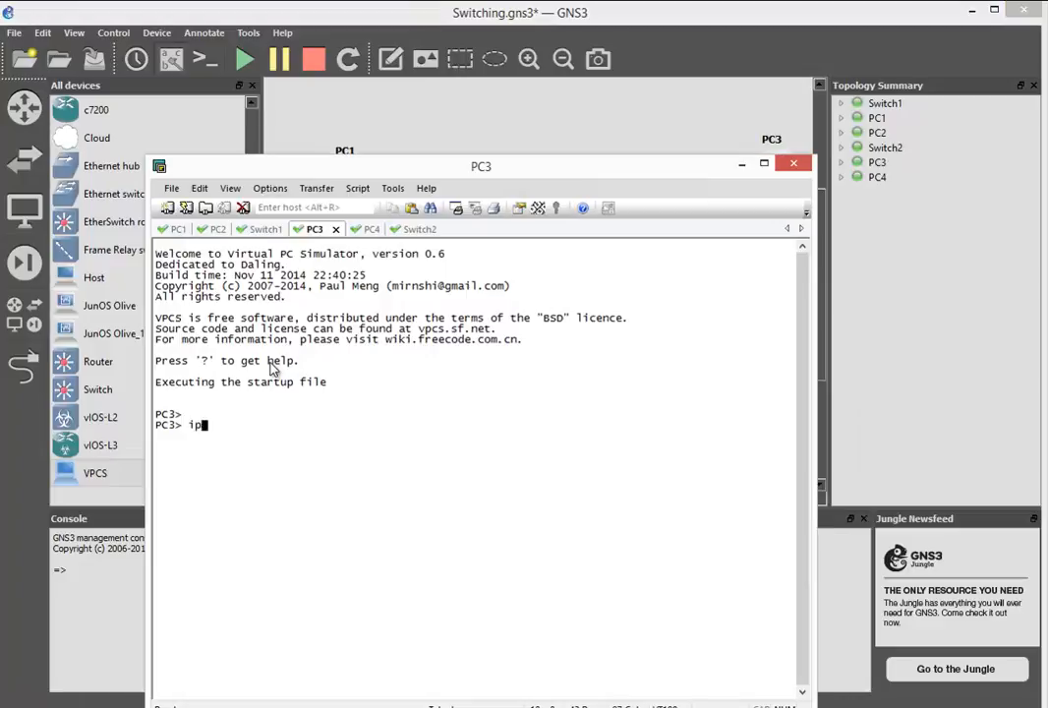
{"action": "key", "text": "BackSpace"}
{"action": "key", "text": "BackSpace"}
- Try to assign PC3 the address 192.168.1.2 with gateway 192.168.2.254 and prefix length 24
{"action": "type", "text": "ip192"}
{"action": "key", "text": "BackSpace"}
{"action": "key", "text": "BackSpace"}
{"action": "key", "text": "BackSpace"}
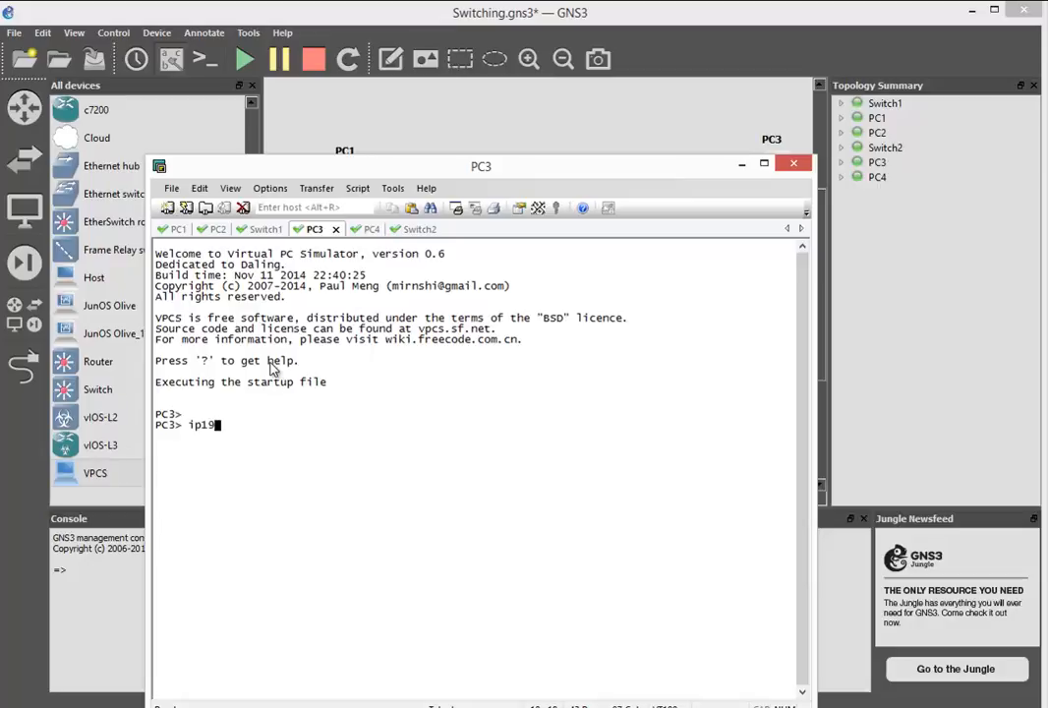
{"action": "type", "text": "192.168.1.2 192.168"}
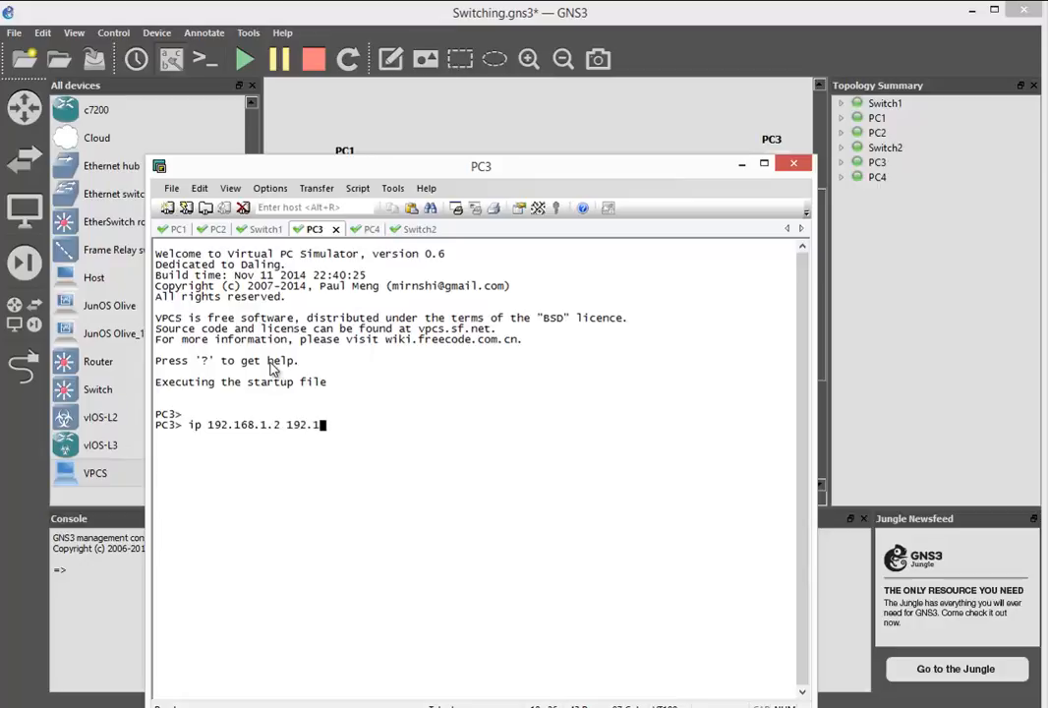
{"action": "type", "text": ".2.254 24"}
{"action": "key", "text": "Return"}
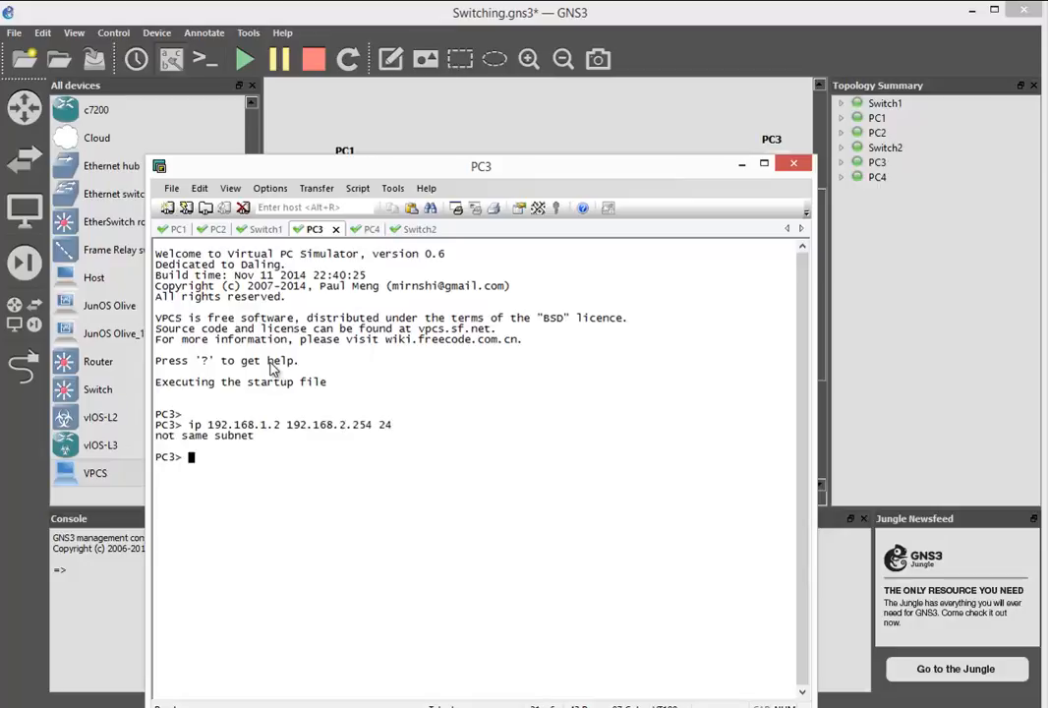
- Recall PC3's IP command and run it with the gateway corrected to 192.168.1.254
{"action": "key", "text": "Up"}
{"action": "key", "text": "Left"}
{"action": "key", "text": "Left"}
{"action": "key", "text": "Left"}
{"action": "key", "text": "Left"}
{"action": "key", "text": "Left"}
{"action": "key", "text": "Left"}
{"action": "key", "text": "Left"}
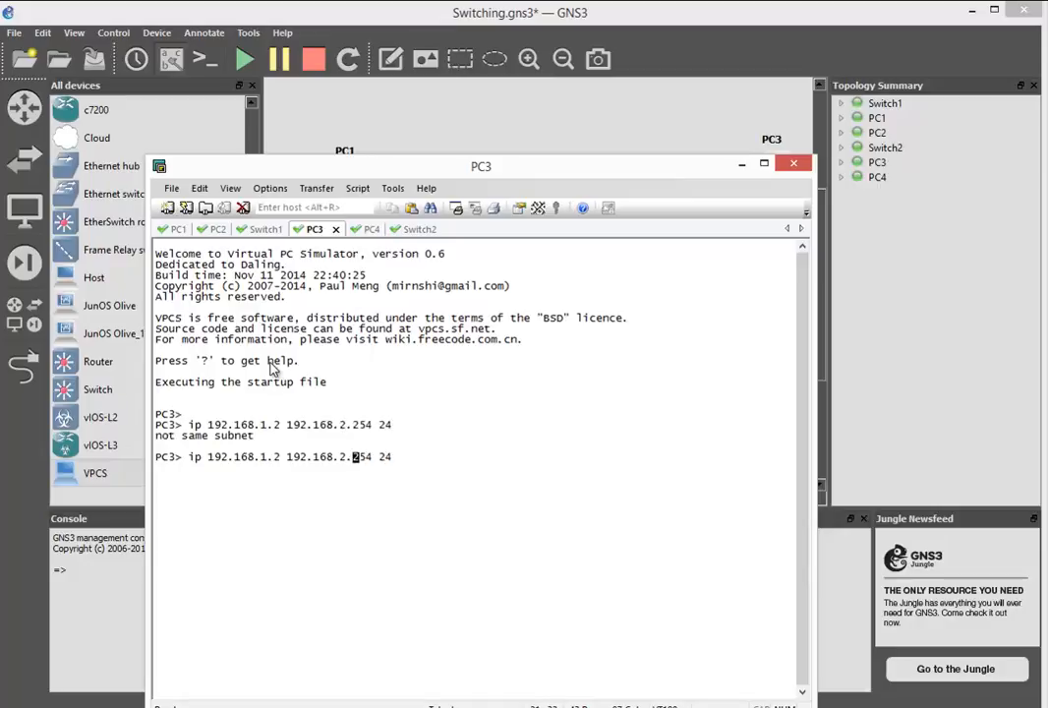
{"action": "key", "text": "BackSpace"}
{"action": "type", "text": "1"}
{"action": "key", "text": "Return"}
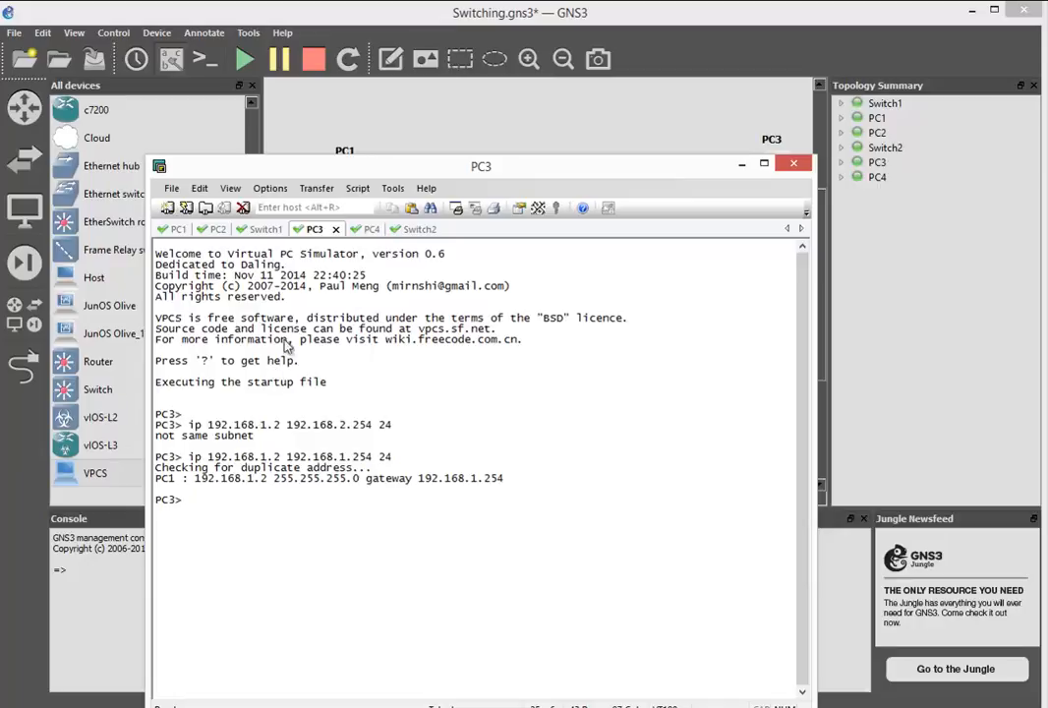
- In PC4's console, assign the address 192.168.2.2 with gateway 192.168.2.254 and prefix length 24
{"action": "left_click", "coordinate": [356, 229]}
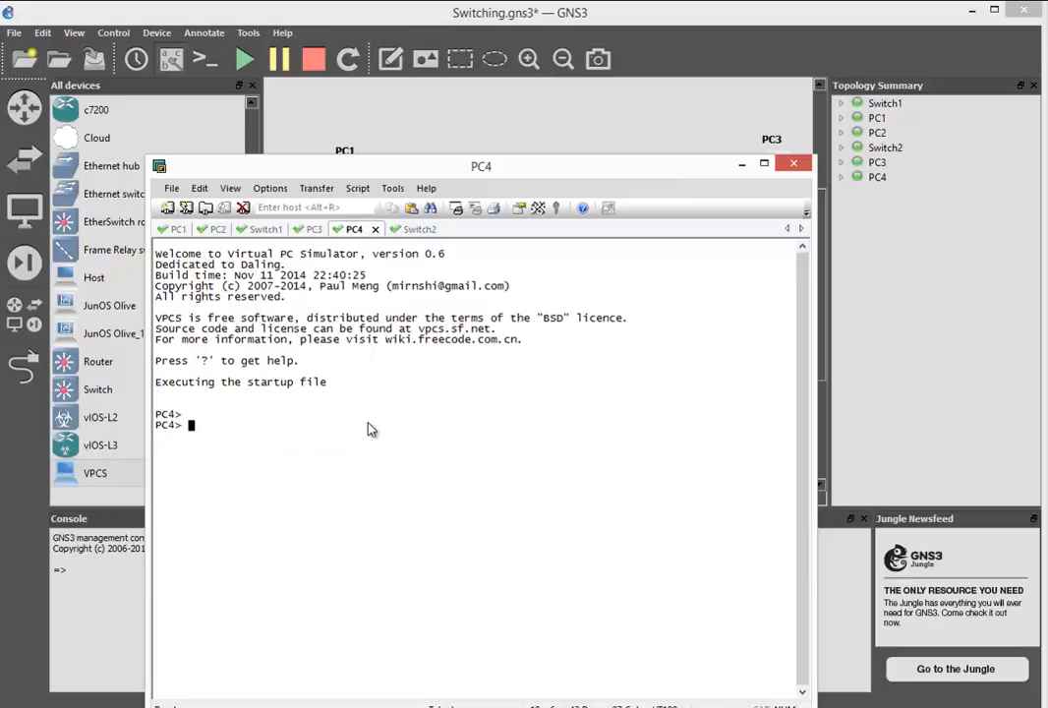
{"action": "type", "text": "ip 192.168.2"}
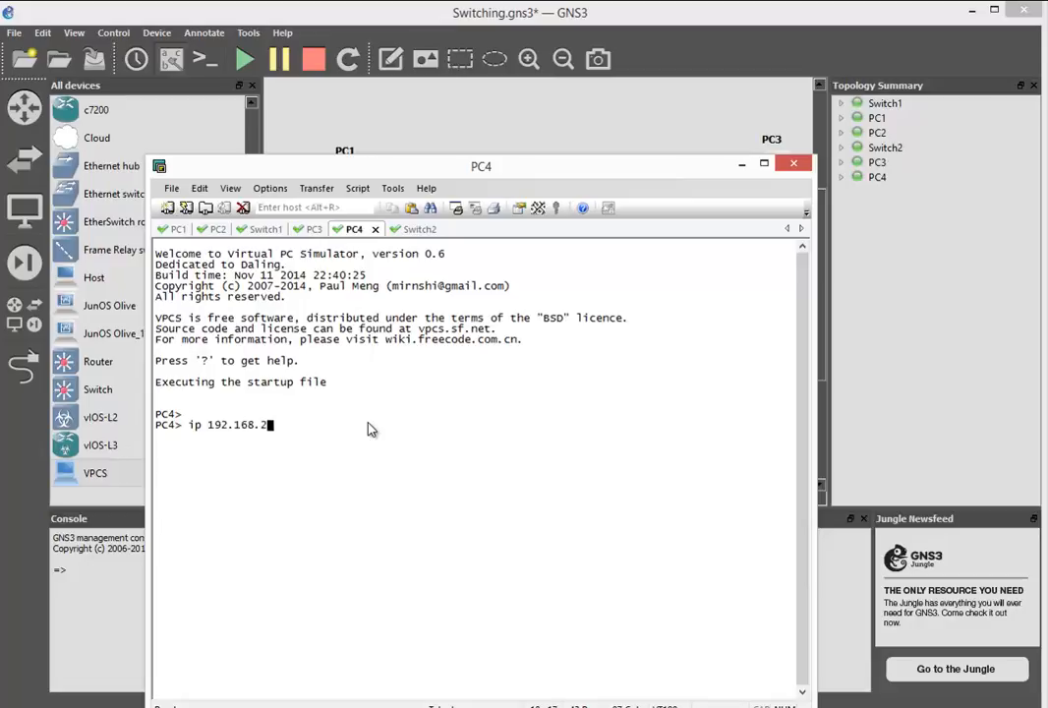
{"action": "type", "text": ".2 192.168.2.25"}
{"action": "type", "text": "4 24"}
{"action": "key", "text": "Return"}
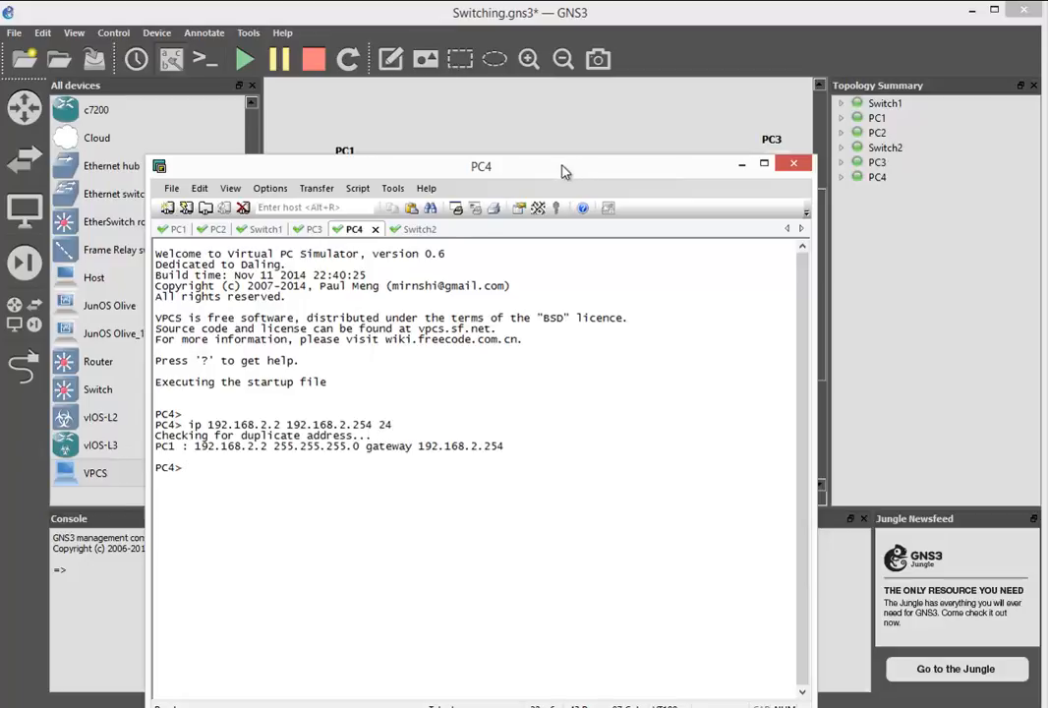
- Glance at the topology behind the console window, and enter global configuration mode on Switch1
{"action": "left_click_drag", "start_coordinate": [562, 171], "coordinate": [811, 332]}
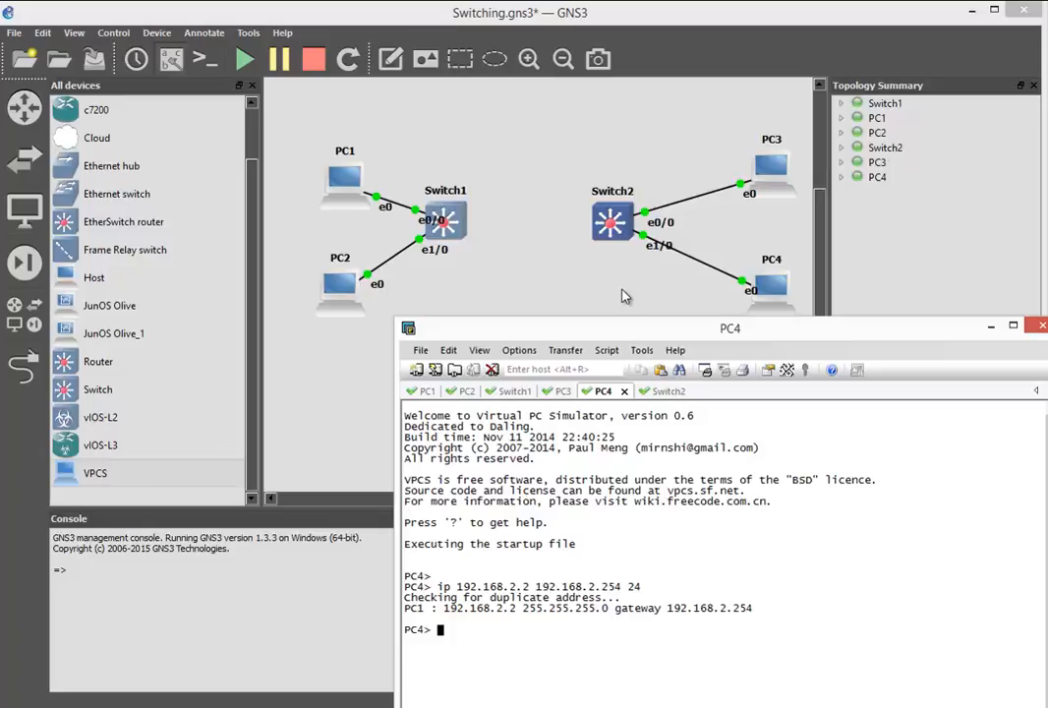
{"action": "left_click_drag", "start_coordinate": [643, 328], "coordinate": [520, 138]}
{"action": "left_click", "coordinate": [408, 330]}
{"action": "type", "text": "conf t"}
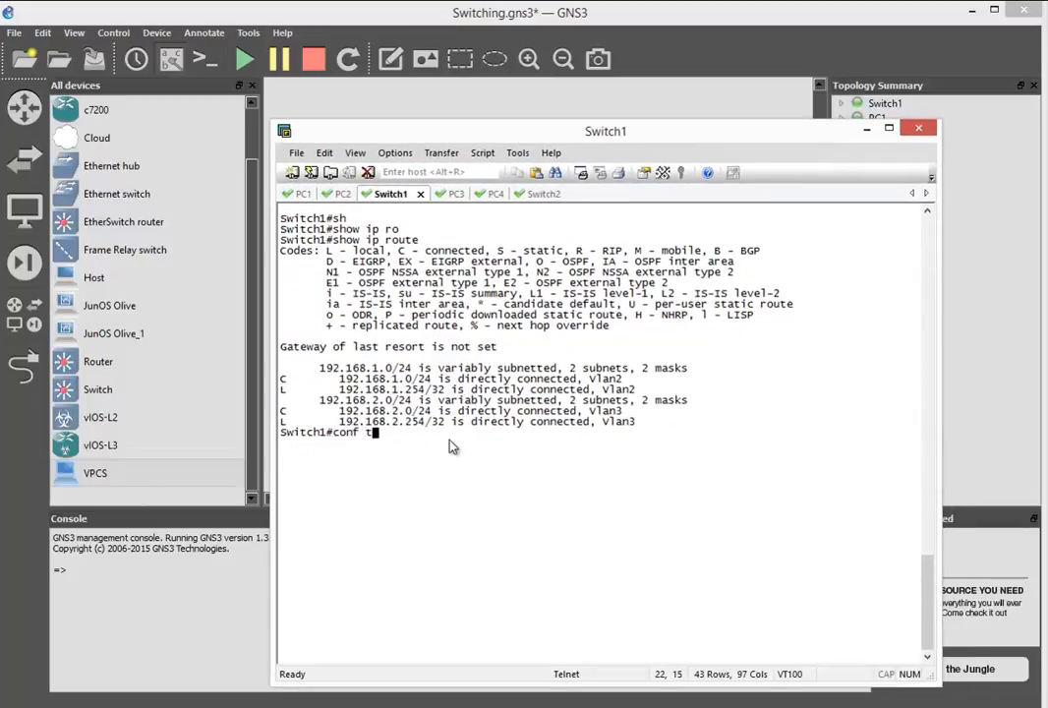
{"action": "key", "text": "Return"}
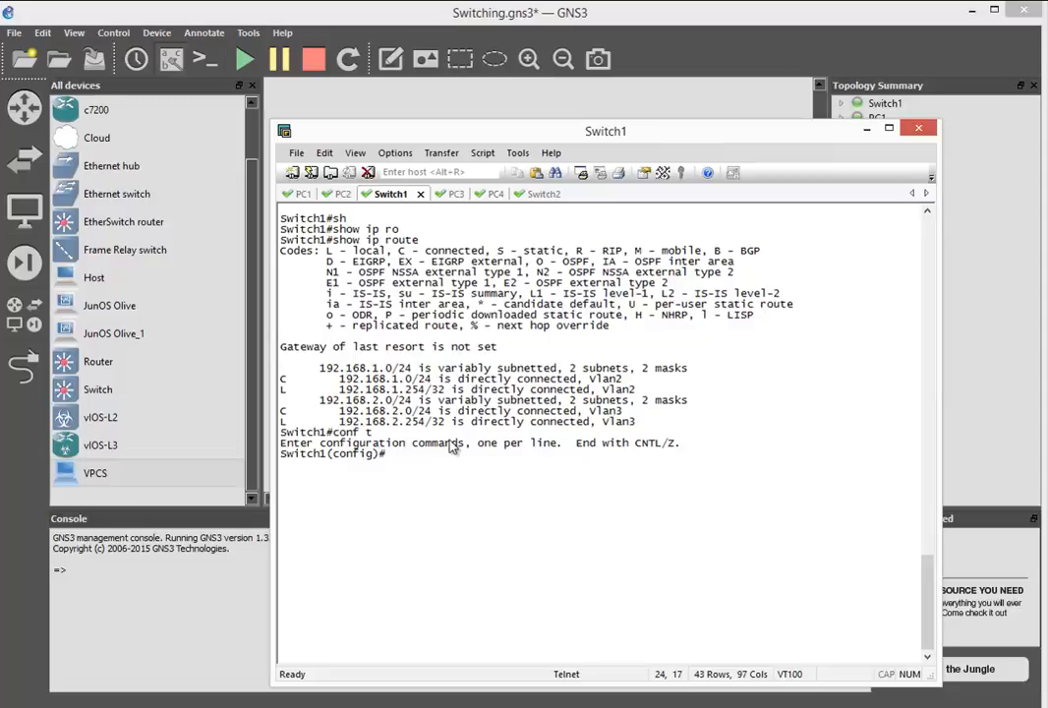
- Enter configuration of the interface range ethernet 3/2 - 3 on Switch1
{"action": "type", "text": "inter"}
{"action": "key", "text": "Tab"}
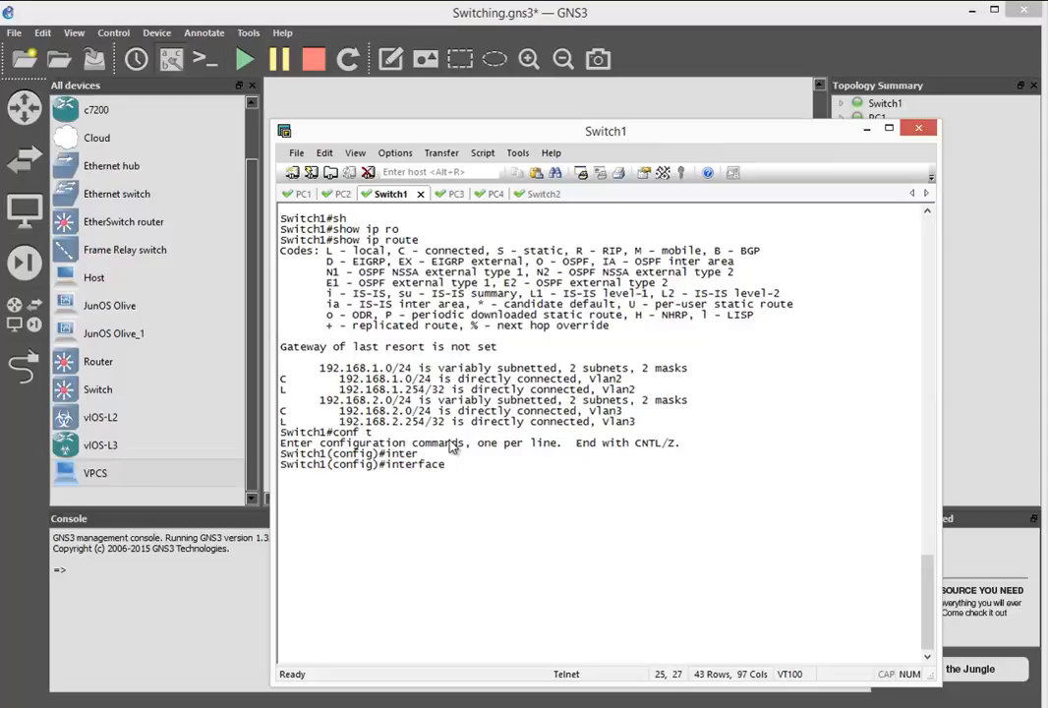
{"action": "type", "text": "ran"}
{"action": "key", "text": "Tab"}
{"action": "type", "text": "e"}
{"action": "key", "text": "Tab"}
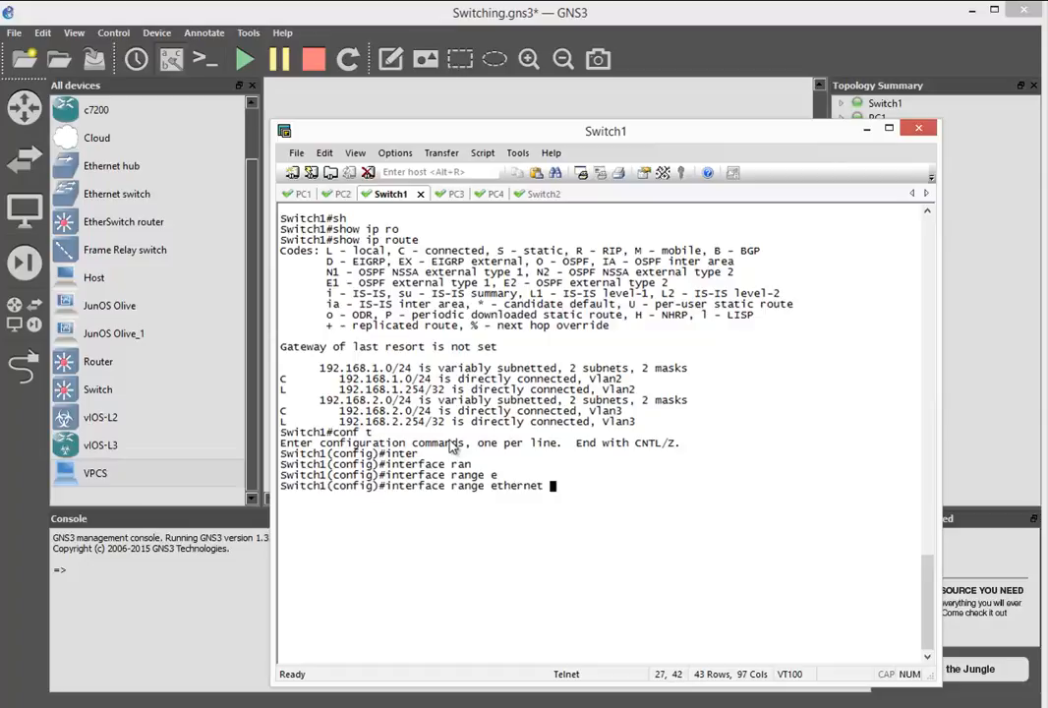
{"action": "type", "text": "3/2 - 3"}
{"action": "key", "text": "Return"}
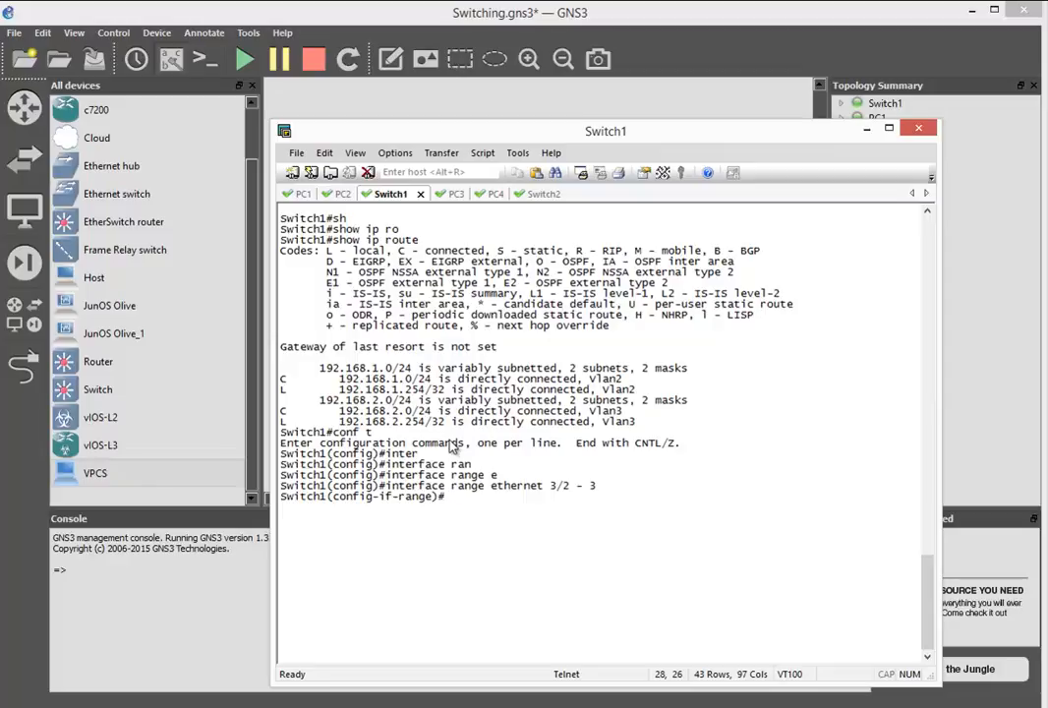
- Add Switch1's selected interface range to channel-group 1 with mode on
{"action": "type", "text": "chna"}
{"action": "key", "text": "Tab"}
{"action": "key", "text": "BackSpace"}
{"action": "key", "text": "BackSpace"}
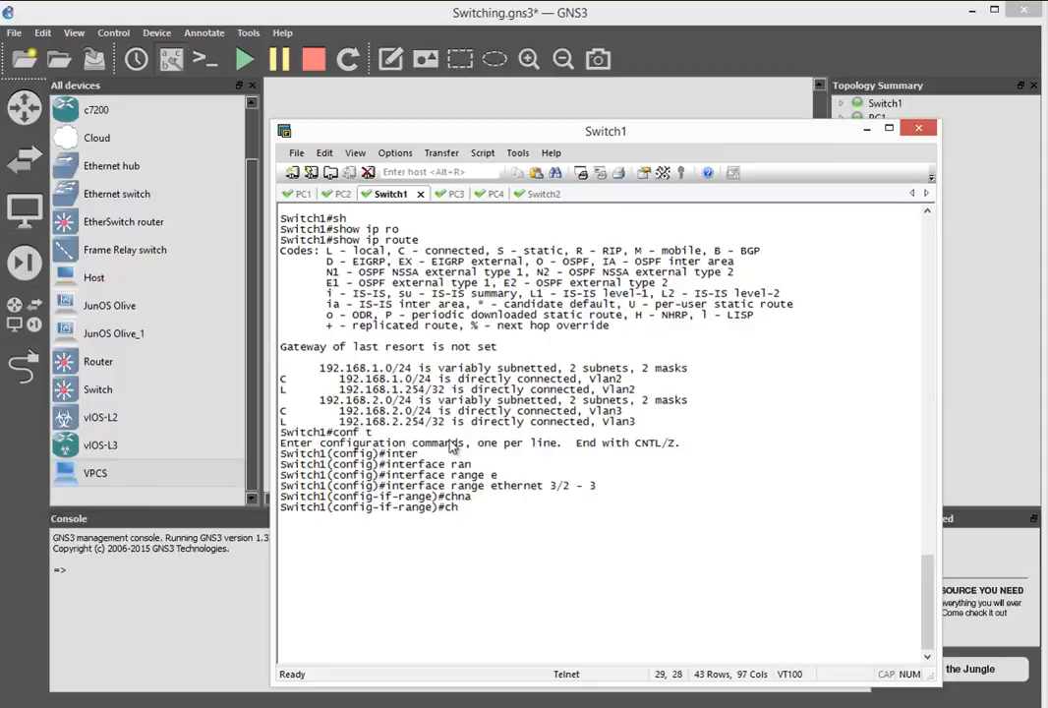
{"action": "type", "text": "an"}
{"action": "key", "text": "Tab"}
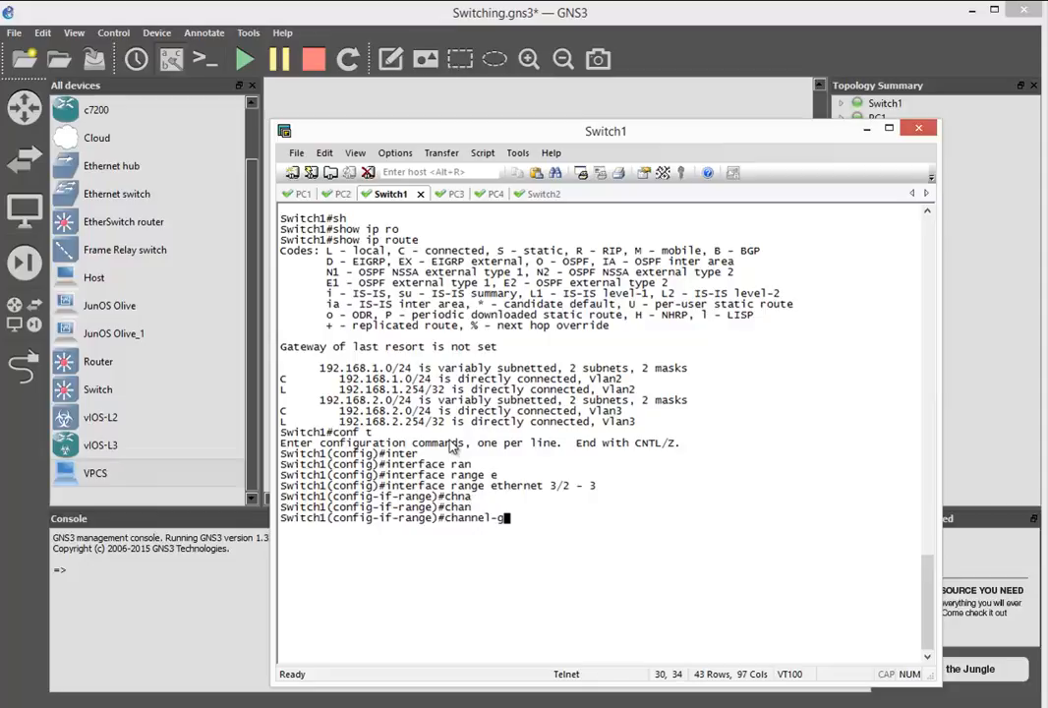
{"action": "type", "text": "gr"}
{"action": "key", "text": "Tab"}
{"action": "type", "text": "1 mo"}
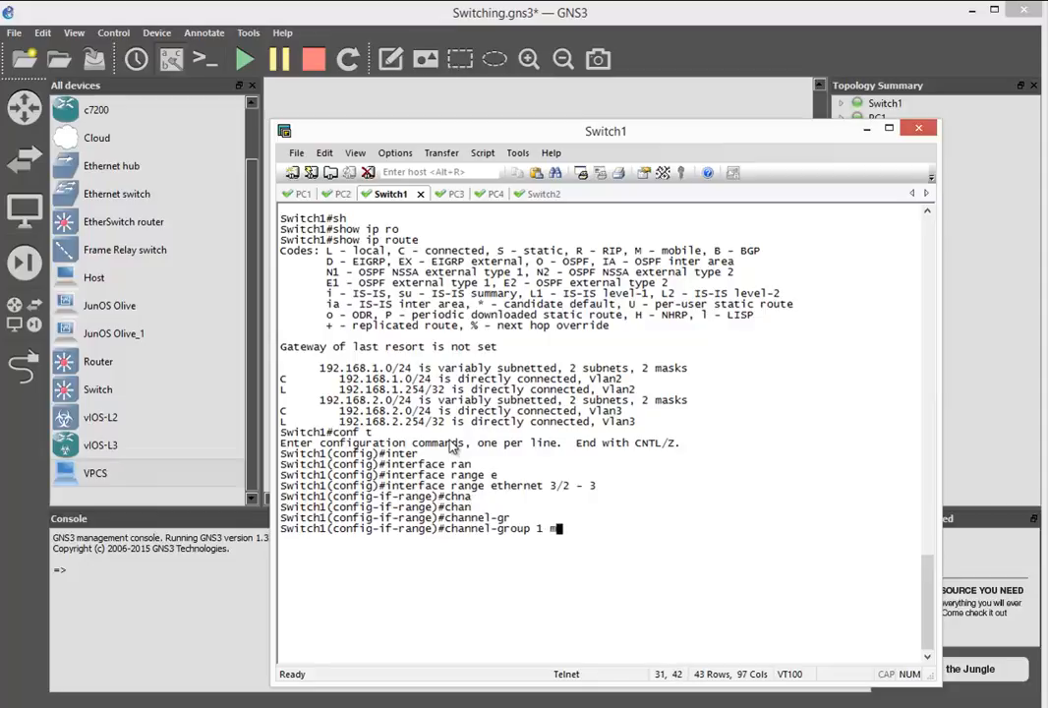
{"action": "key", "text": "Tab"}
{"action": "type", "text": "on"}
{"action": "key", "text": "Return"}
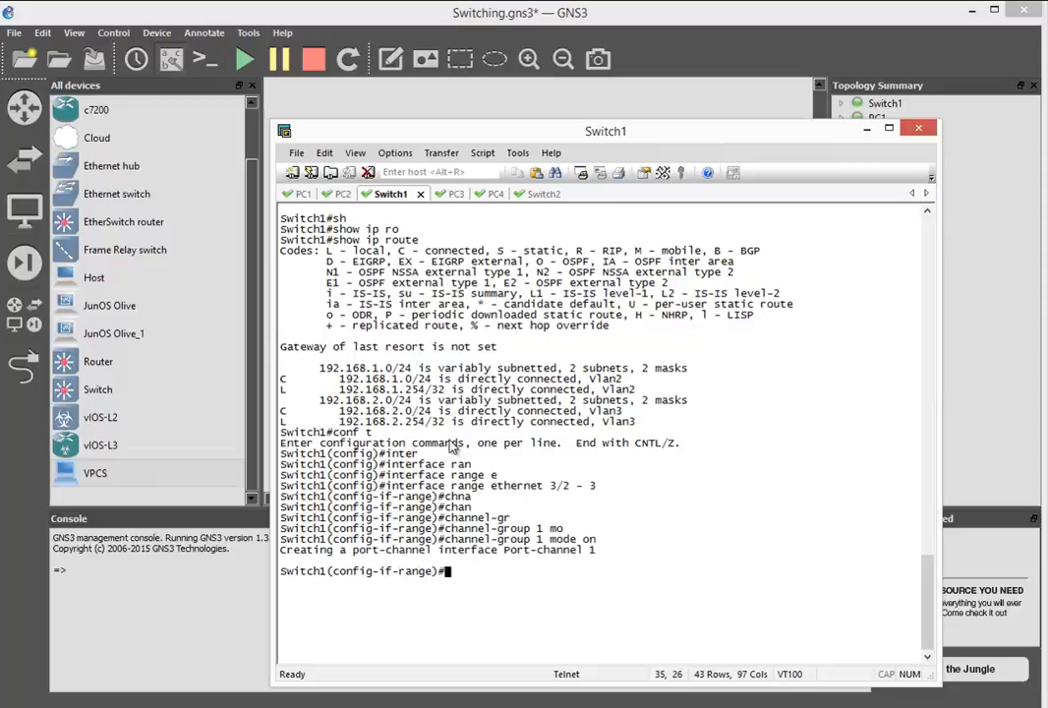
- Clear the console and set the switchport trunk encapsulation to dot1q on Switch1's selected interface range
{"action": "key", "text": "ctrl+l"}
{"action": "type", "text": "sw"}
{"action": "key", "text": "Tab"}
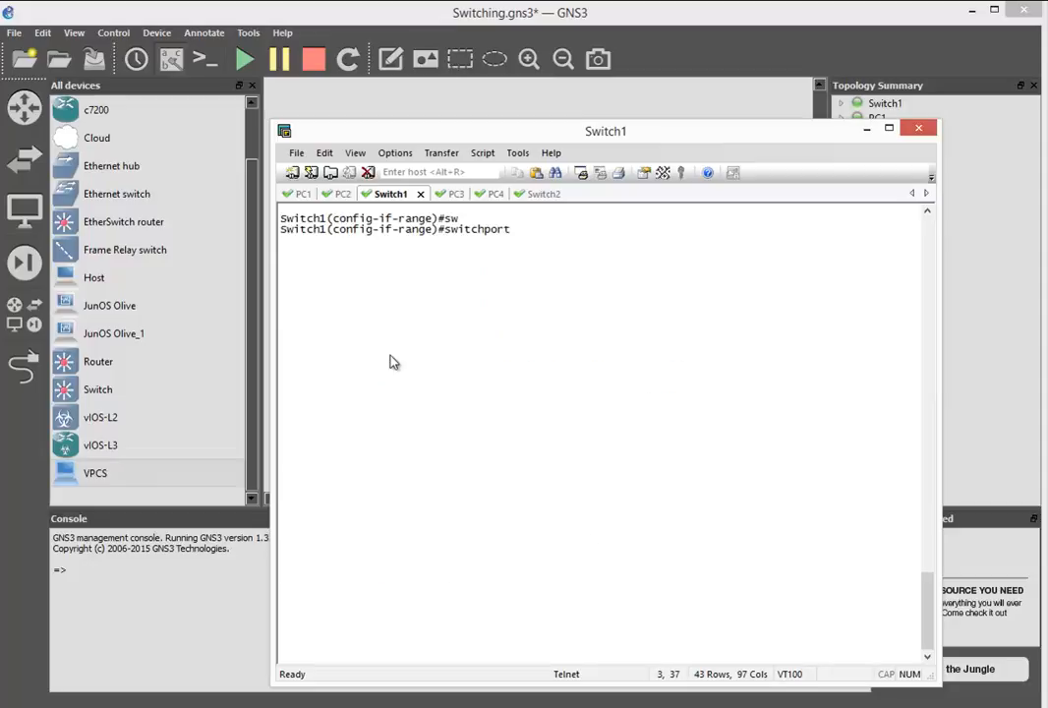
{"action": "type", "text": "trun"}
{"action": "key", "text": "Tab"}
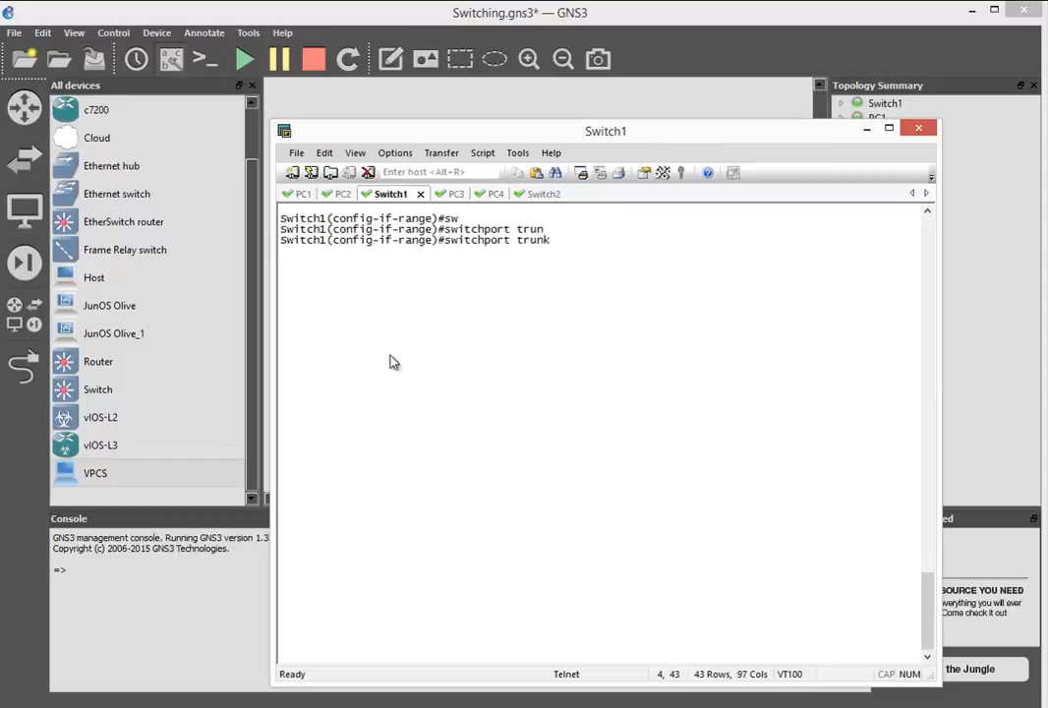
{"action": "type", "text": "en"}
{"action": "key", "text": "Tab"}
{"action": "type", "text": "do"}
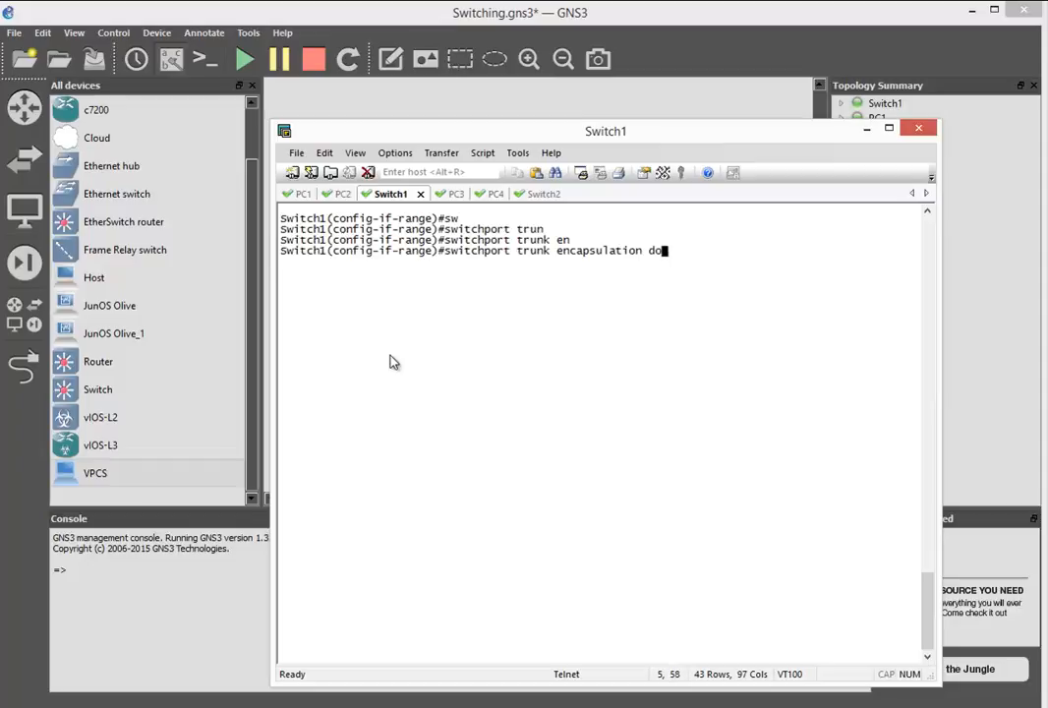
{"action": "key", "text": "Tab"}
{"action": "key", "text": "Return"}
- Set the switchport mode to trunk on Switch1's selected interface range
{"action": "type", "text": "sw"}
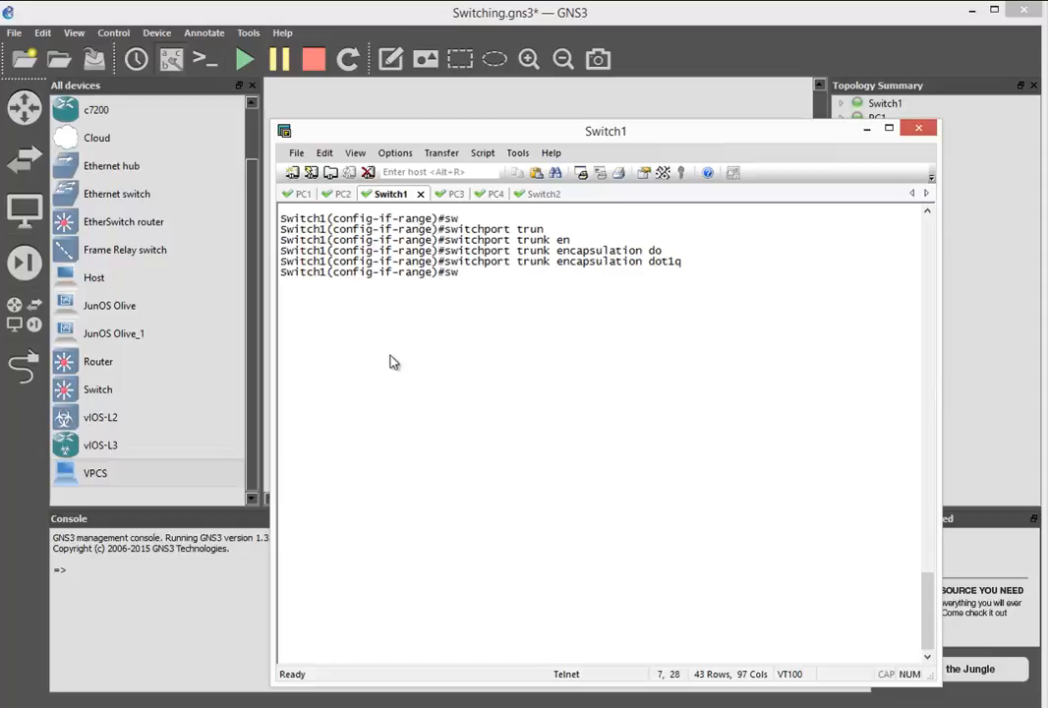
{"action": "key", "text": "Tab"}
{"action": "type", "text": "tru"}
{"action": "key", "text": "Tab"}
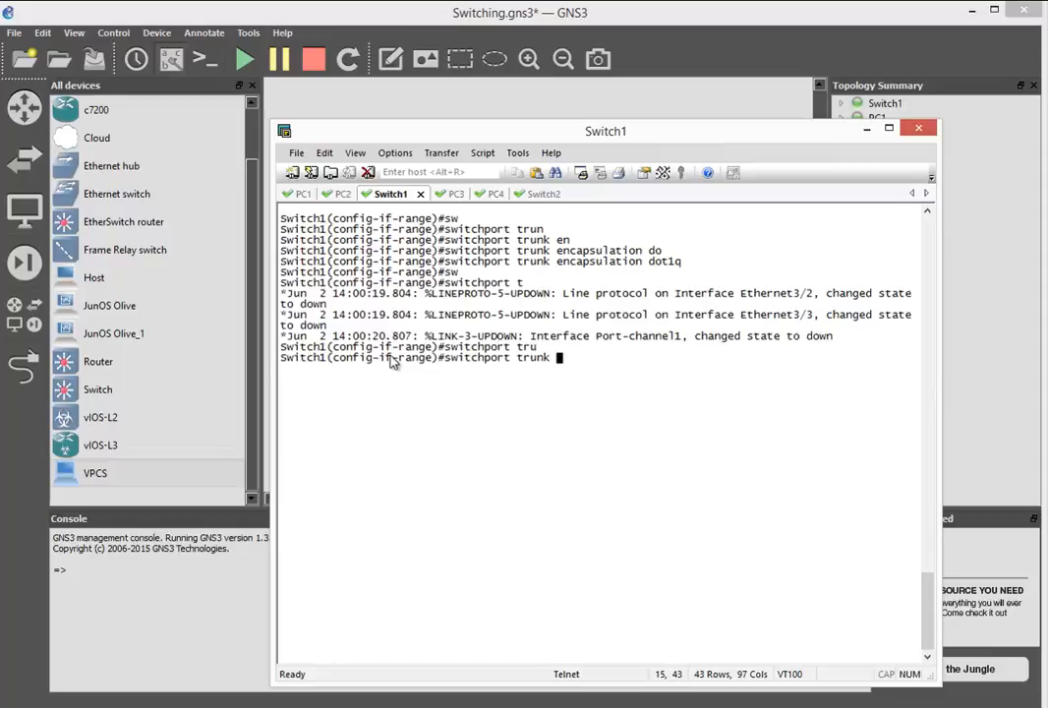
{"action": "key", "text": "BackSpace"}
{"action": "key", "text": "BackSpace"}
{"action": "key", "text": "BackSpace"}
{"action": "key", "text": "BackSpace"}
{"action": "key", "text": "BackSpace"}
{"action": "key", "text": "BackSpace"}
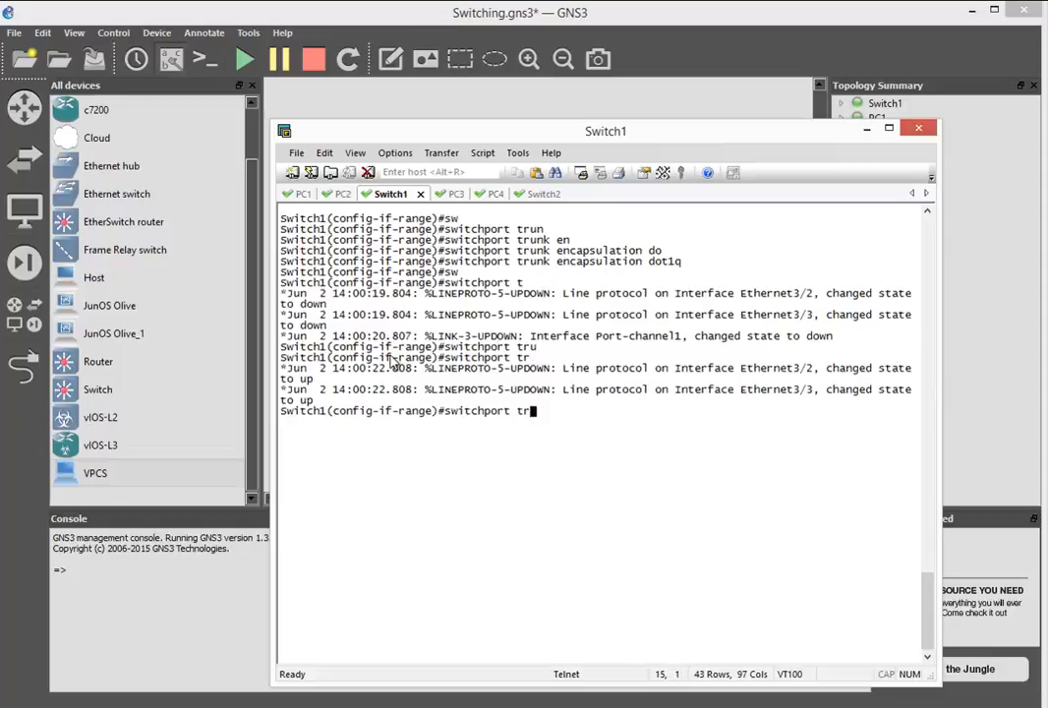
{"action": "type", "text": "mo"}
{"action": "key", "text": "Tab"}
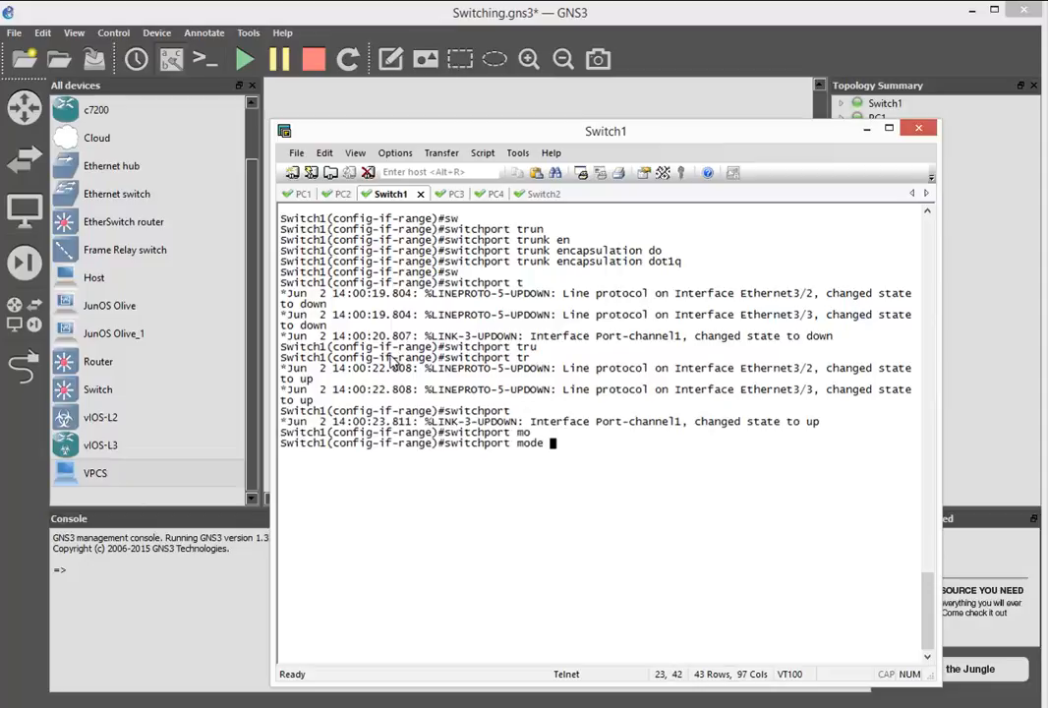
{"action": "type", "text": "tru"}
{"action": "key", "text": "Tab"}
{"action": "key", "text": "Return"}
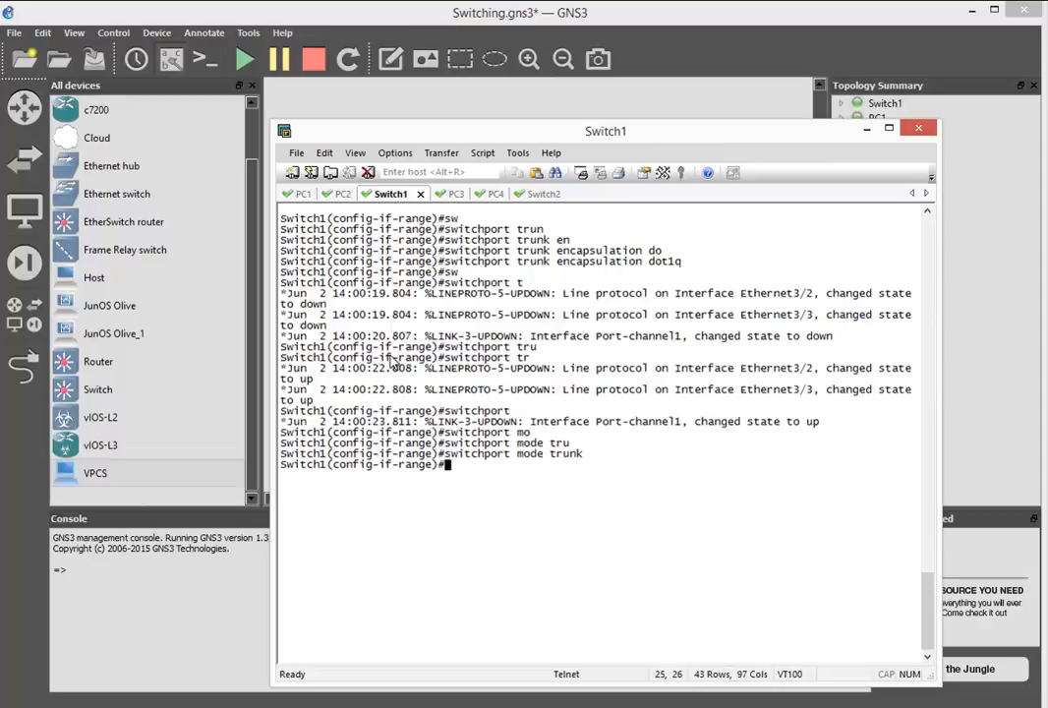
- In Switch2's console, enter global configuration mode and select the interface range ethernet 3/2 - 3
{"action": "left_click", "coordinate": [540, 193]}
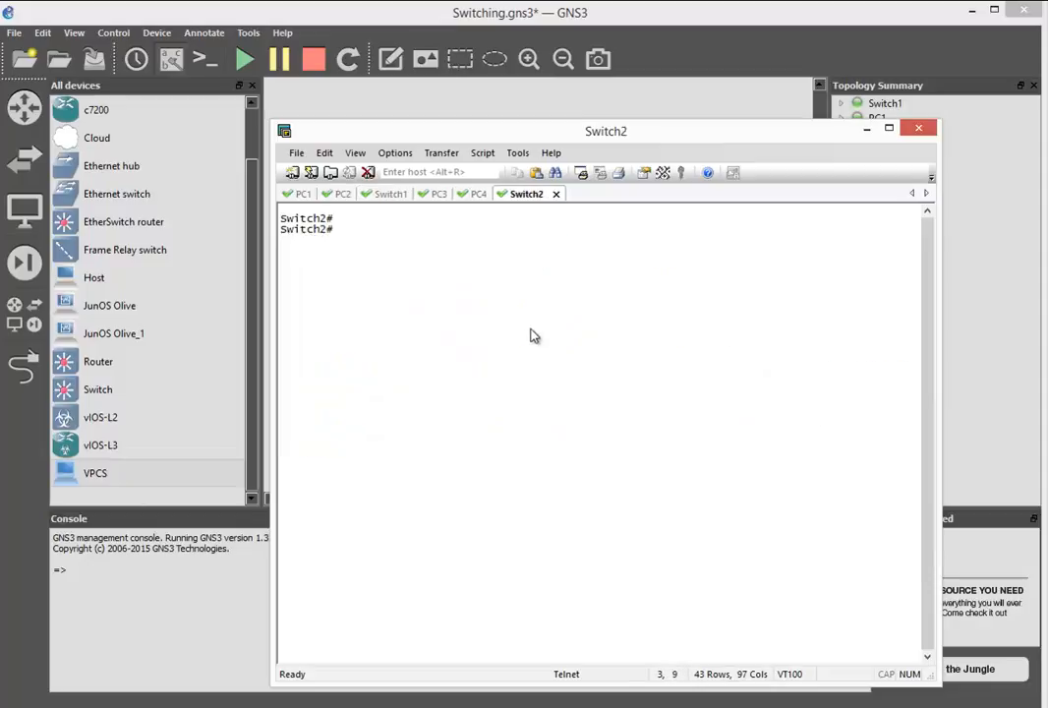
{"action": "type", "text": "conf t"}
{"action": "key", "text": "Return"}
{"action": "type", "text": "inter"}
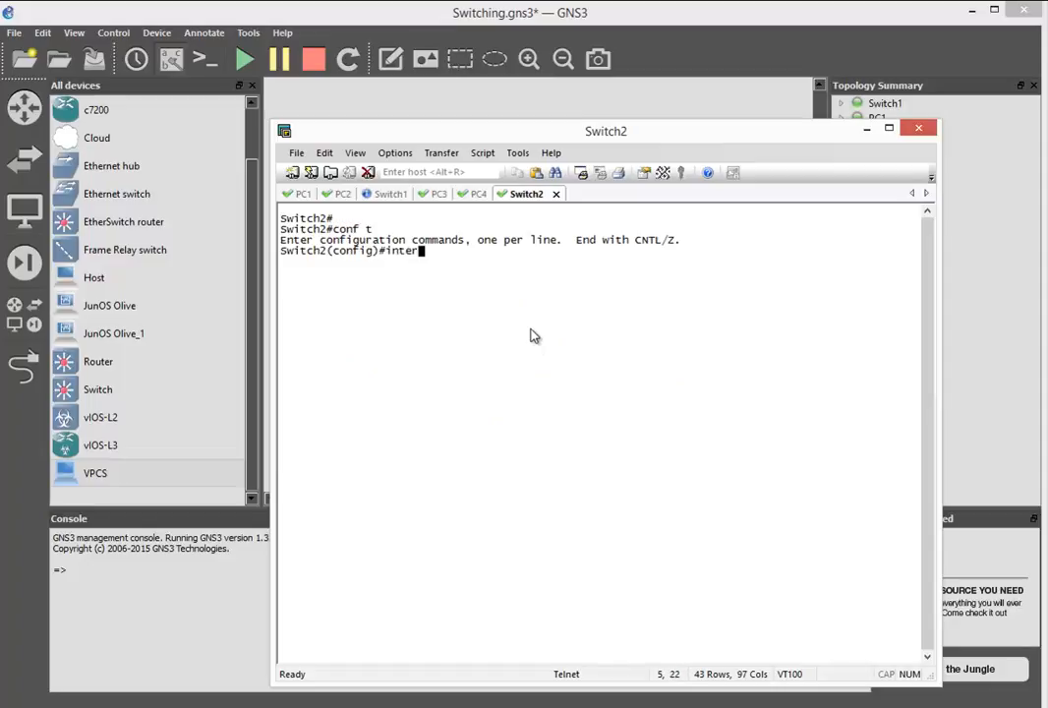
{"action": "type", "text": " ran"}
{"action": "key", "text": "Tab"}
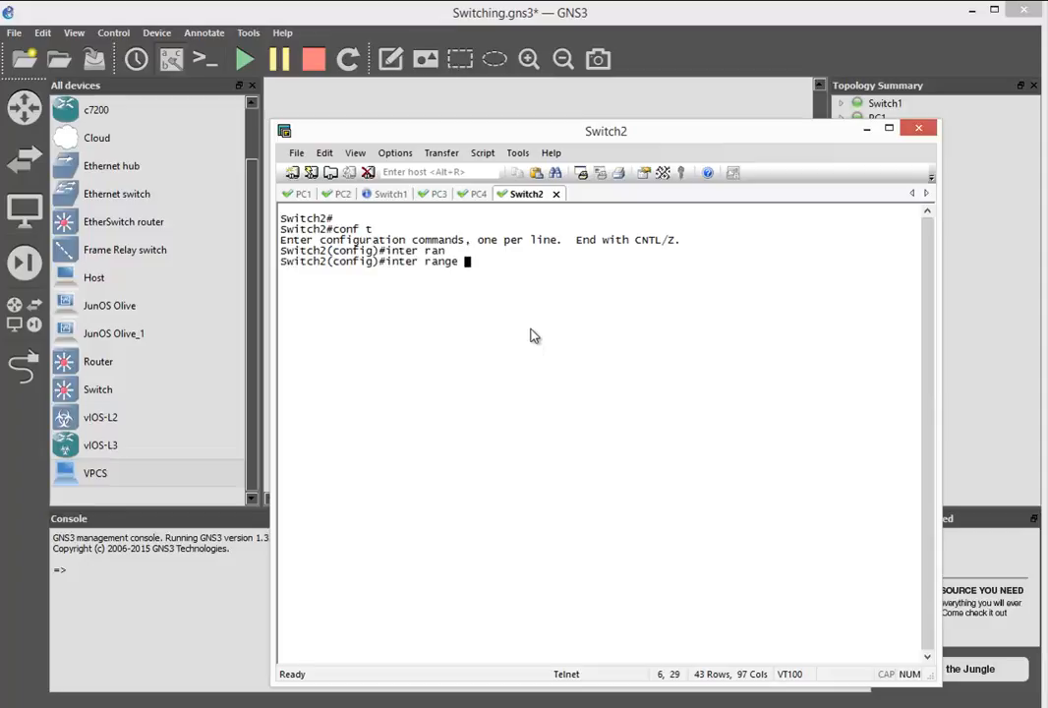
{"action": "type", "text": "et3/2 - 3"}
{"action": "key", "text": "Return"}
- Add Switch2's selected interface range to channel-group 1 with mode on
{"action": "type", "text": "ch2(config-if-range)#chan"}
{"action": "key", "text": "Tab"}
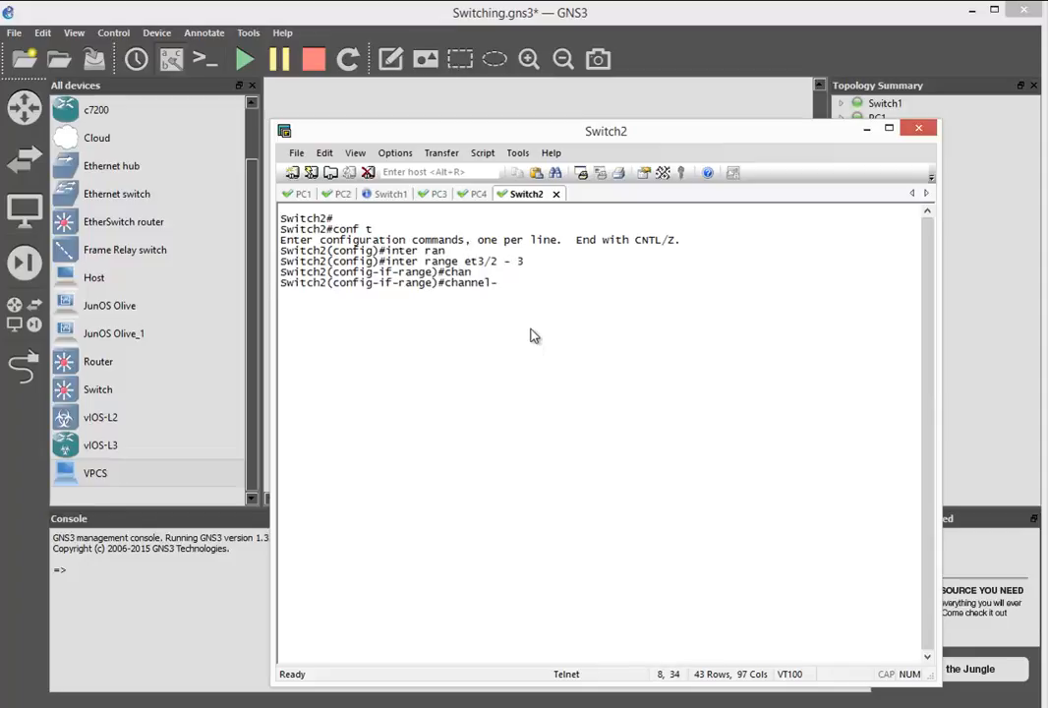
{"action": "type", "text": "gr"}
{"action": "key", "text": "Tab"}
{"action": "type", "text": "1 o"}
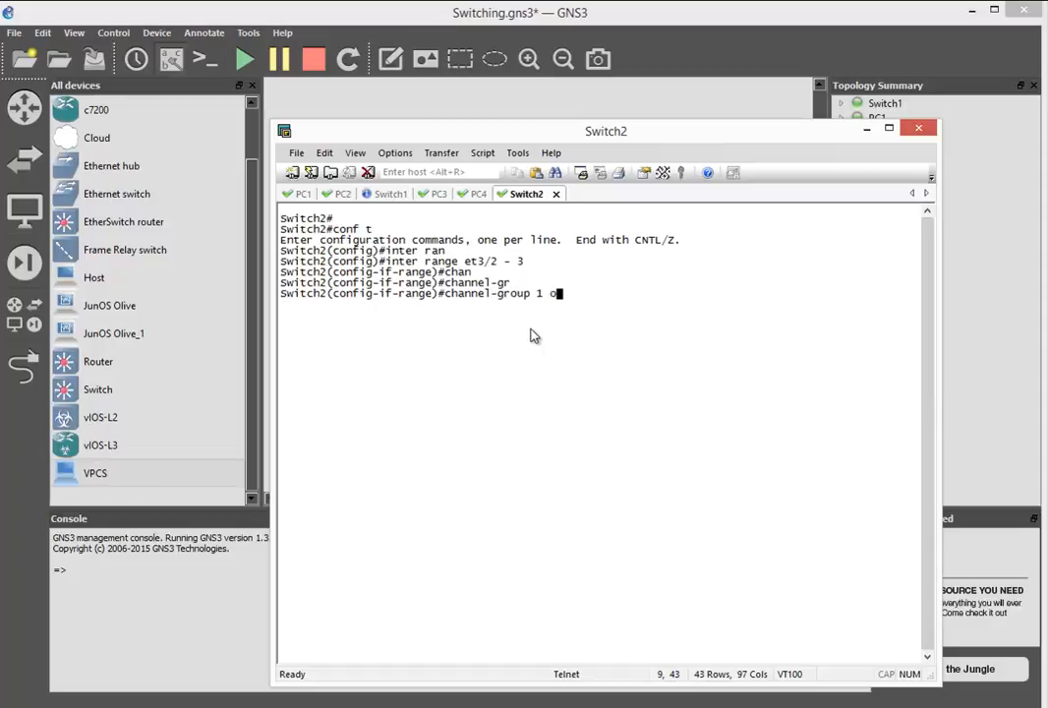
{"action": "key", "text": "Tab"}
{"action": "key", "text": "BackSpace"}
{"action": "type", "text": "mo"}
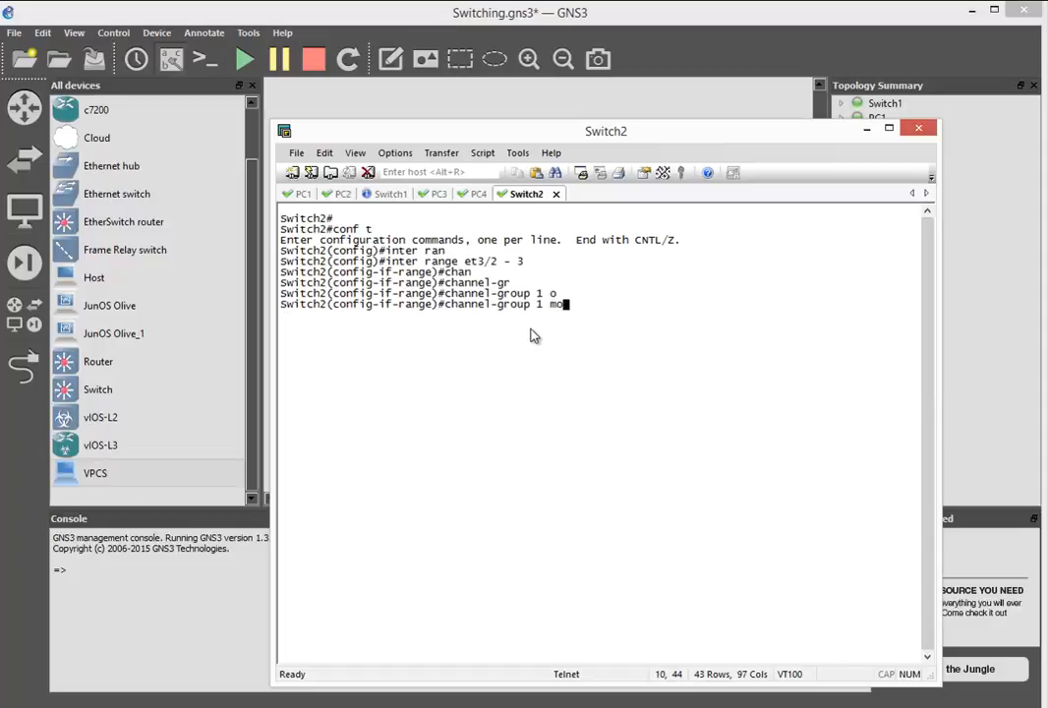
{"action": "key", "text": "Tab"}
{"action": "type", "text": "on"}
{"action": "key", "text": "Return"}
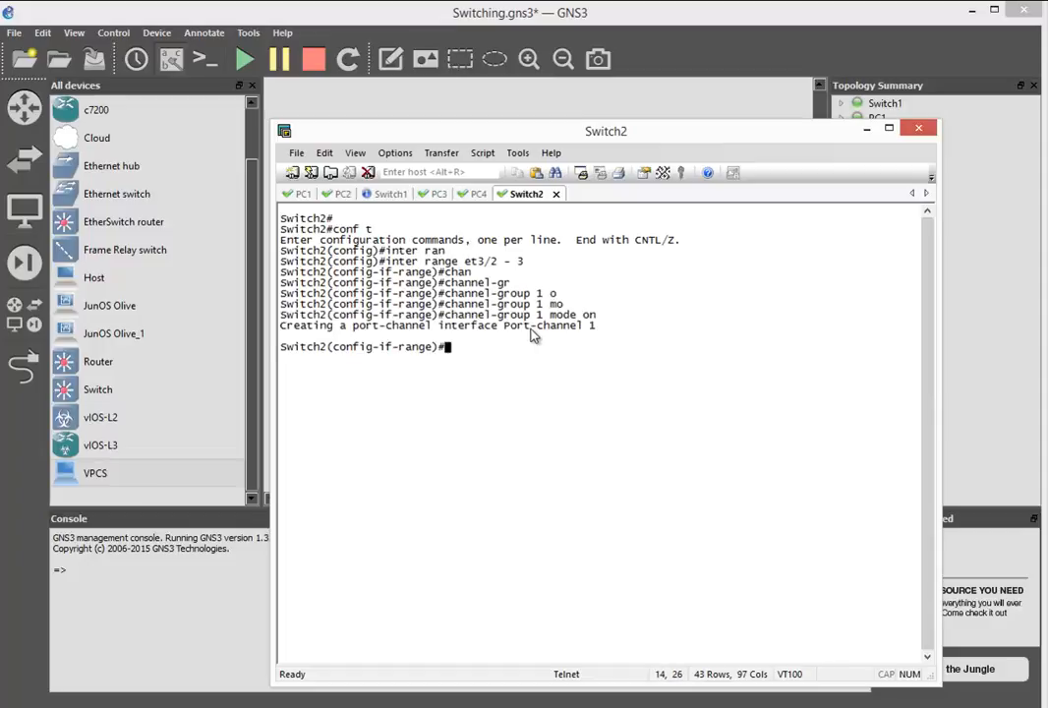
- Set the switchport trunk encapsulation to dot1q on Switch2's selected interface range
{"action": "type", "text": "sw"}
{"action": "key", "text": "Tab"}
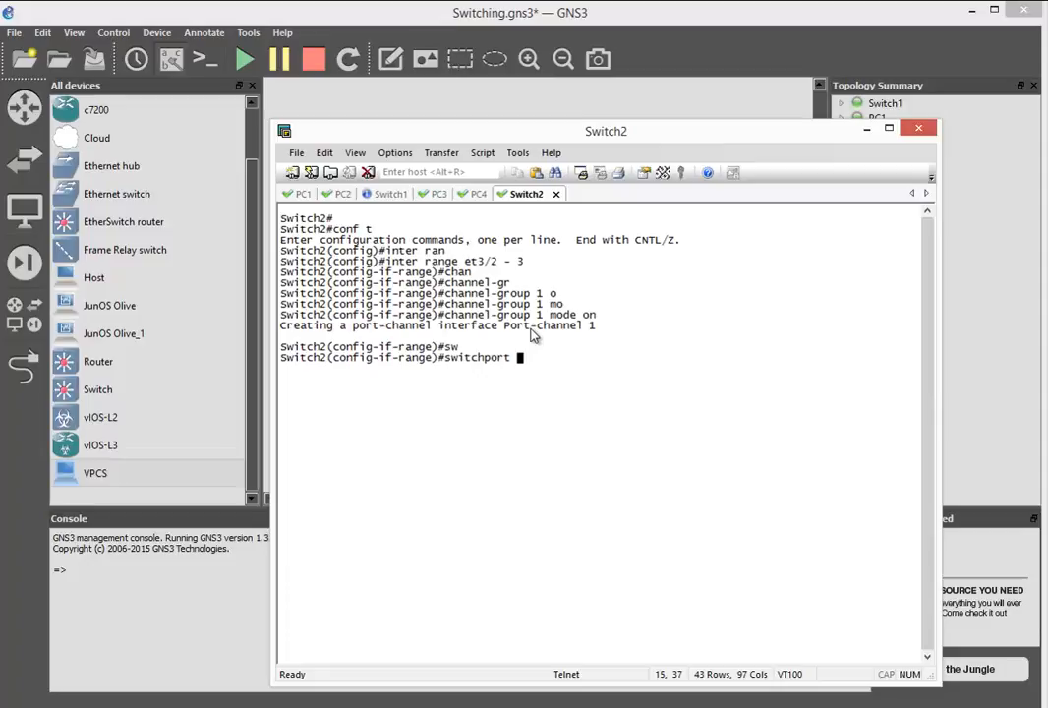
{"action": "type", "text": "trun"}
{"action": "key", "text": "Tab"}
{"action": "type", "text": "en"}
{"action": "key", "text": "Tab"}
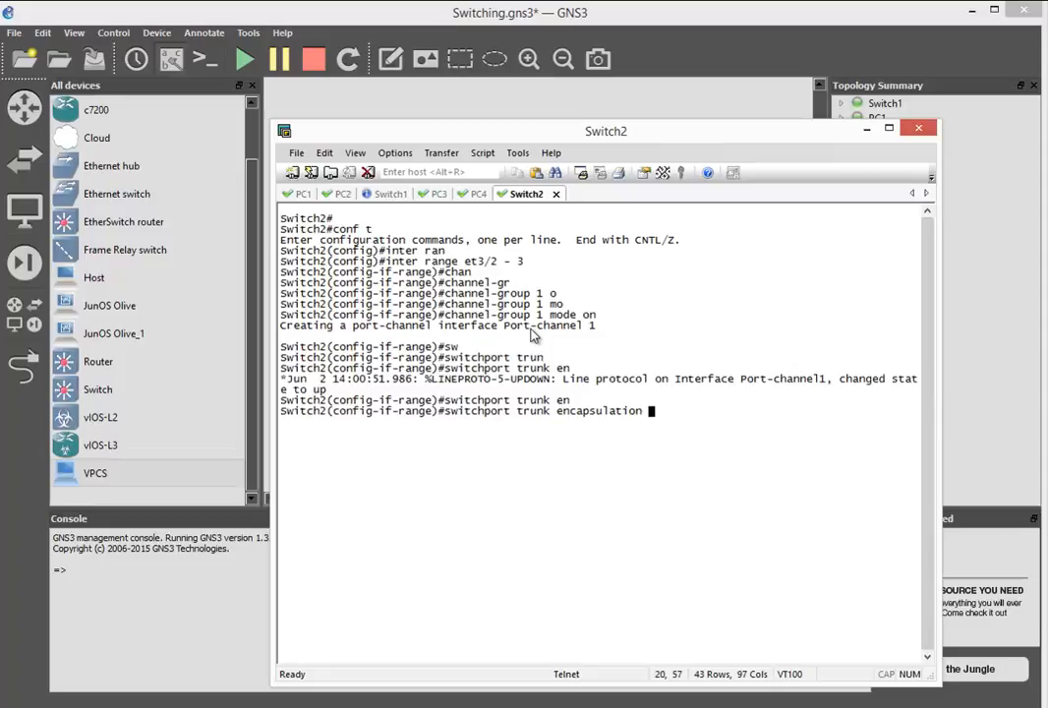
{"action": "type", "text": "do"}
{"action": "key", "text": "Tab"}
{"action": "key", "text": "Return"}
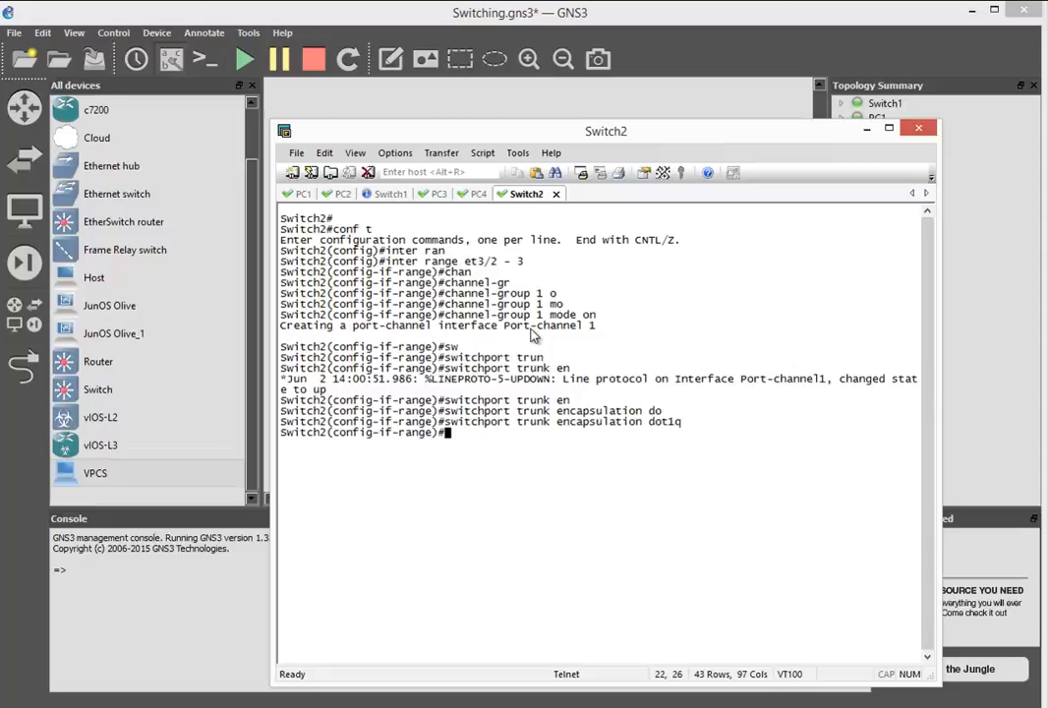
- Set the switchport mode to trunk on Switch2's selected interface range
{"action": "type", "text": "sw"}
{"action": "key", "text": "Tab"}
{"action": "type", "text": "mo"}
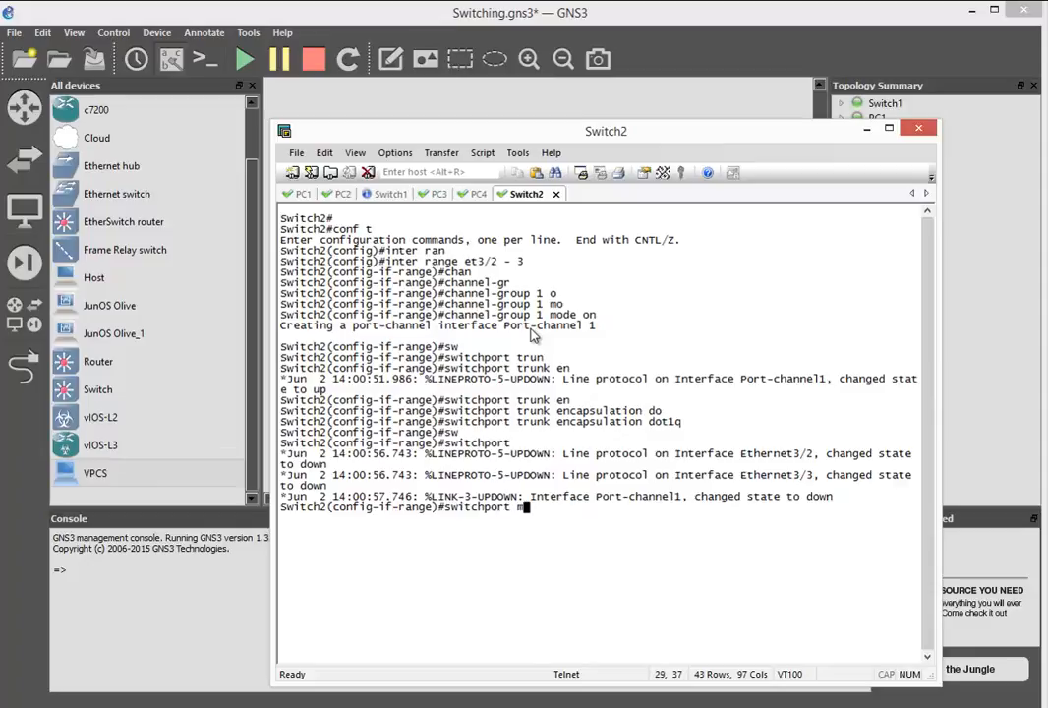
{"action": "key", "text": "Tab"}
{"action": "type", "text": "tru"}
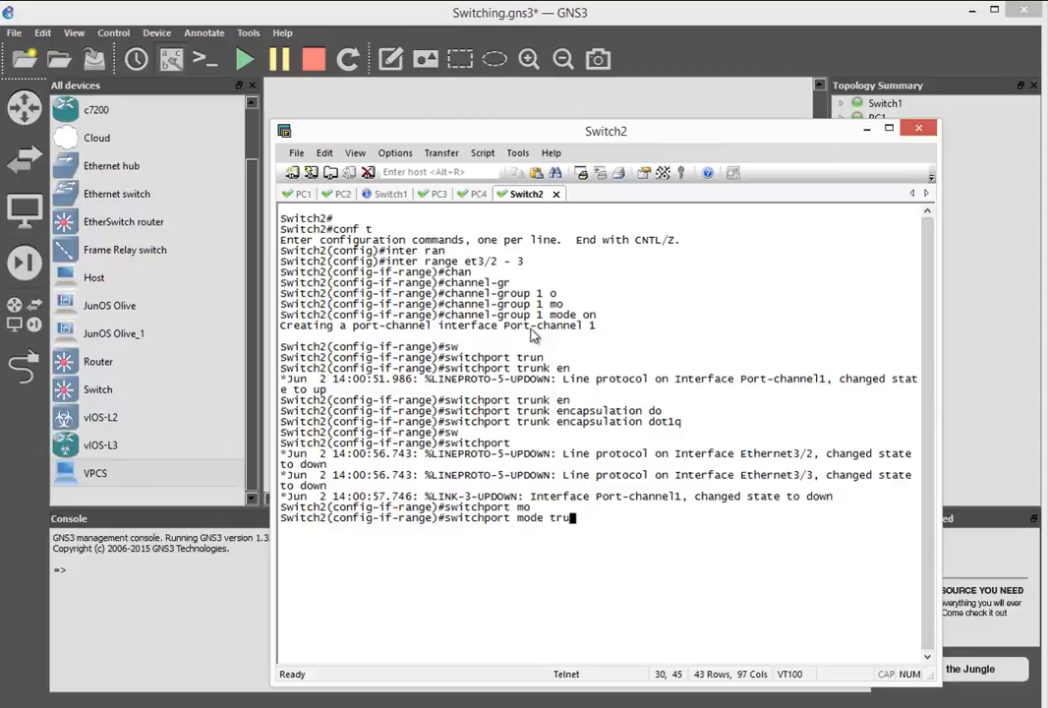
{"action": "key", "text": "Tab"}
{"action": "key", "text": "Return"}
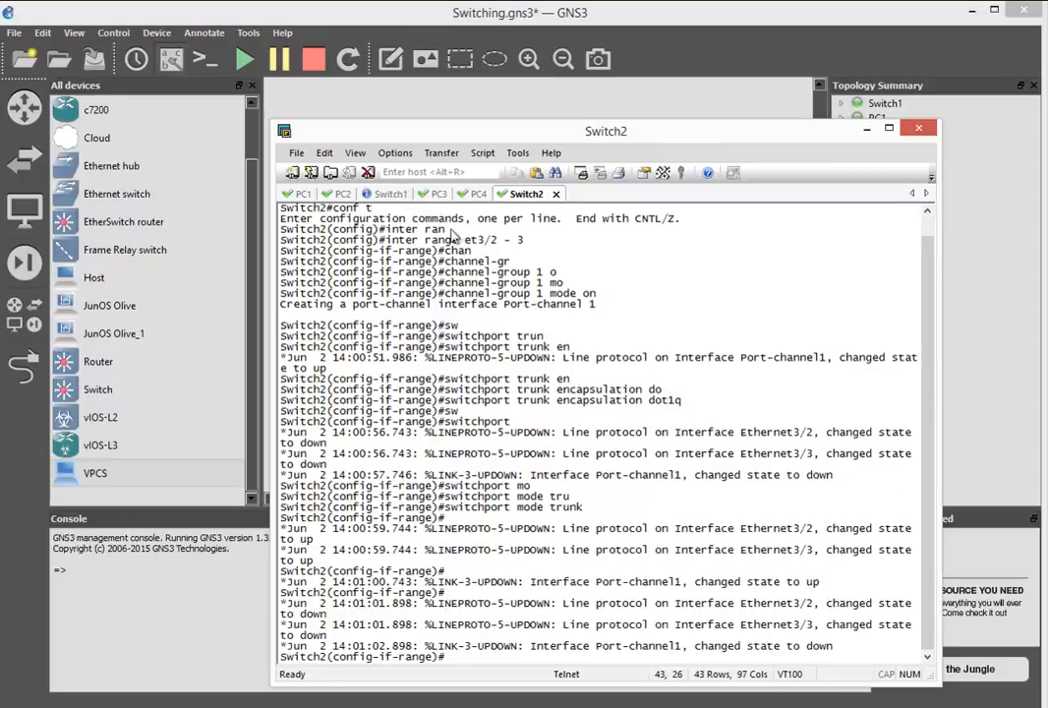
- Clear Switch2's console screen and exit the interface range back to global configuration mode
{"action": "left_click", "coordinate": [331, 157]}
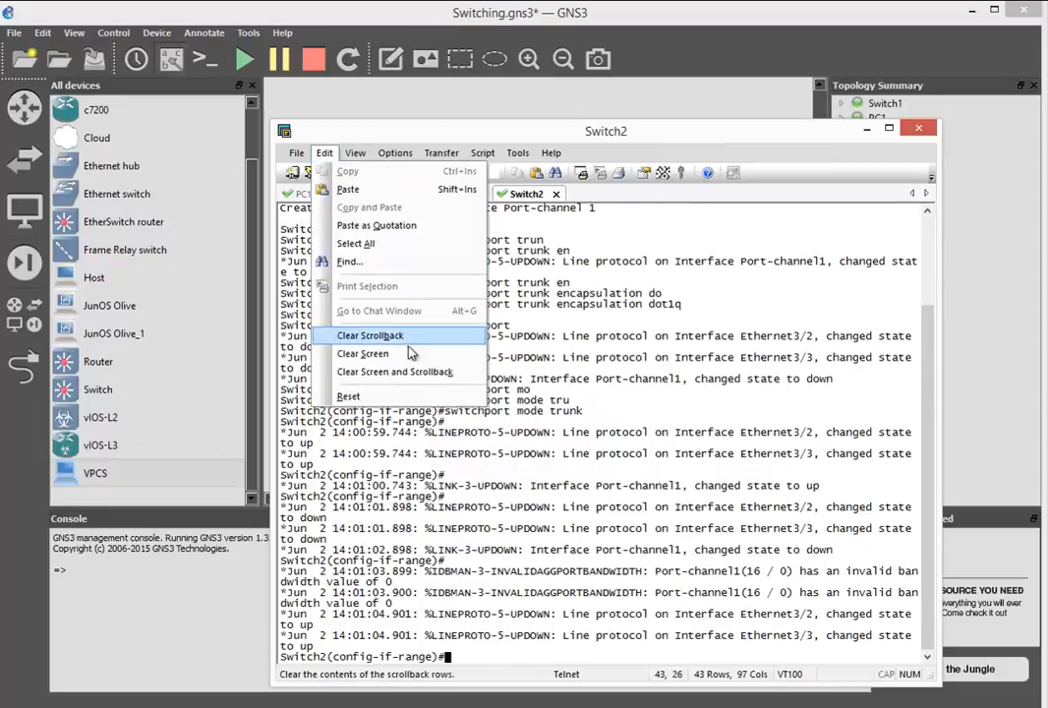
{"action": "left_click", "coordinate": [373, 351]}
{"action": "key", "text": "Return"}
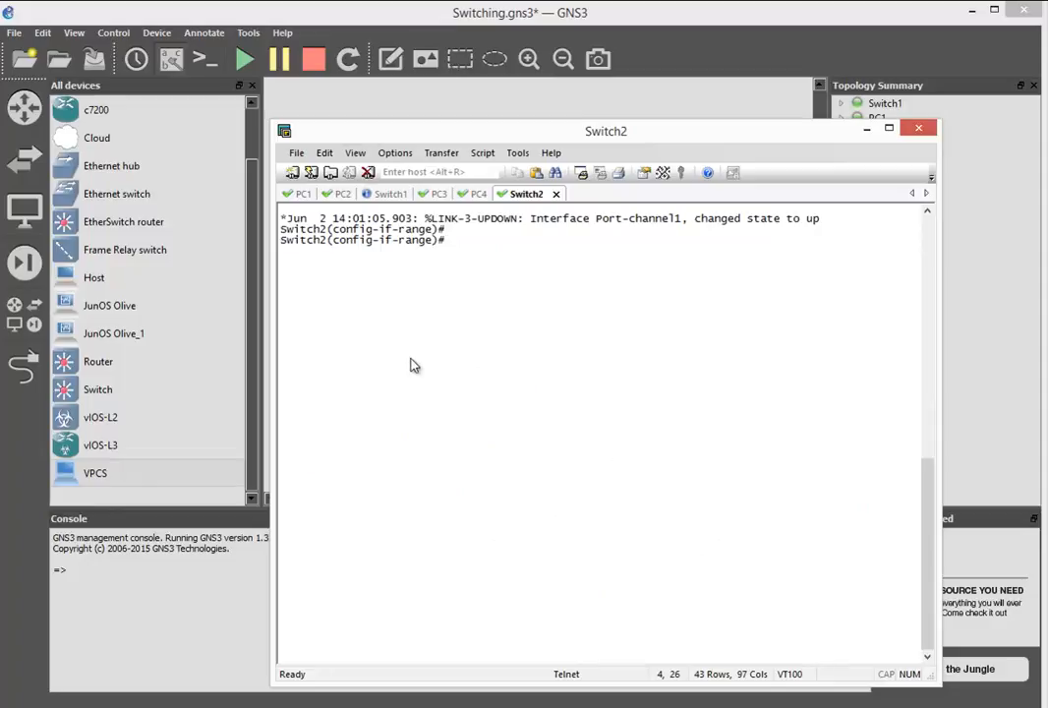
{"action": "type", "text": "exit"}
{"action": "key", "text": "Return"}
- Set Switch2's VTP domain name to udemy
{"action": "type", "text": "vtp do"}
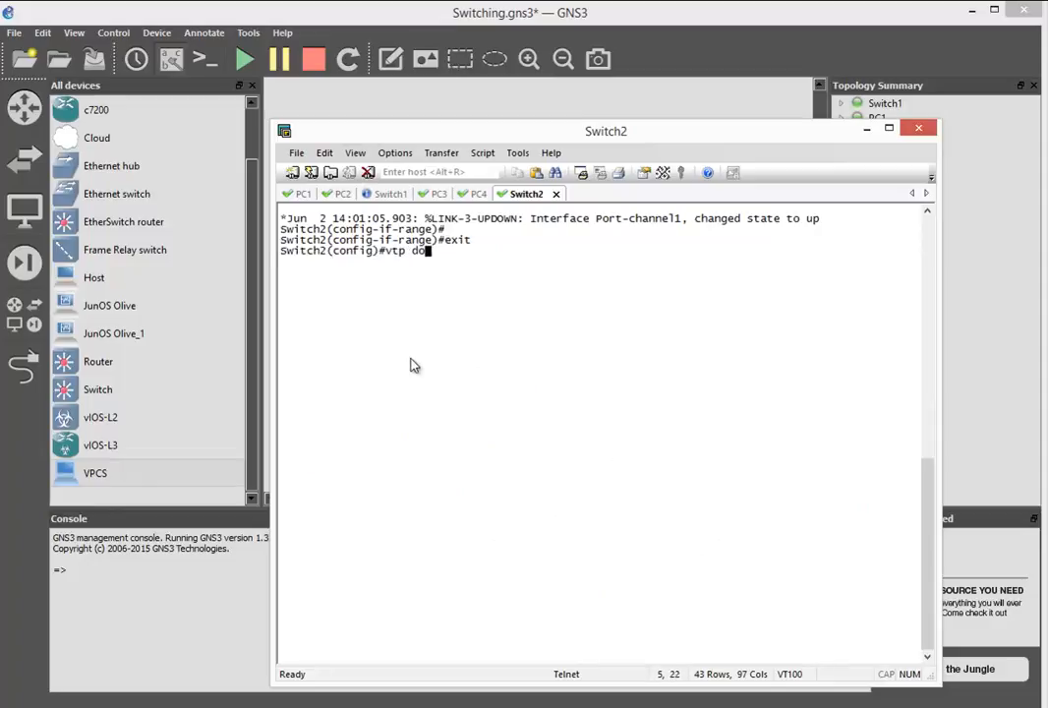
{"action": "key", "text": "Tab"}
{"action": "type", "text": "u"}
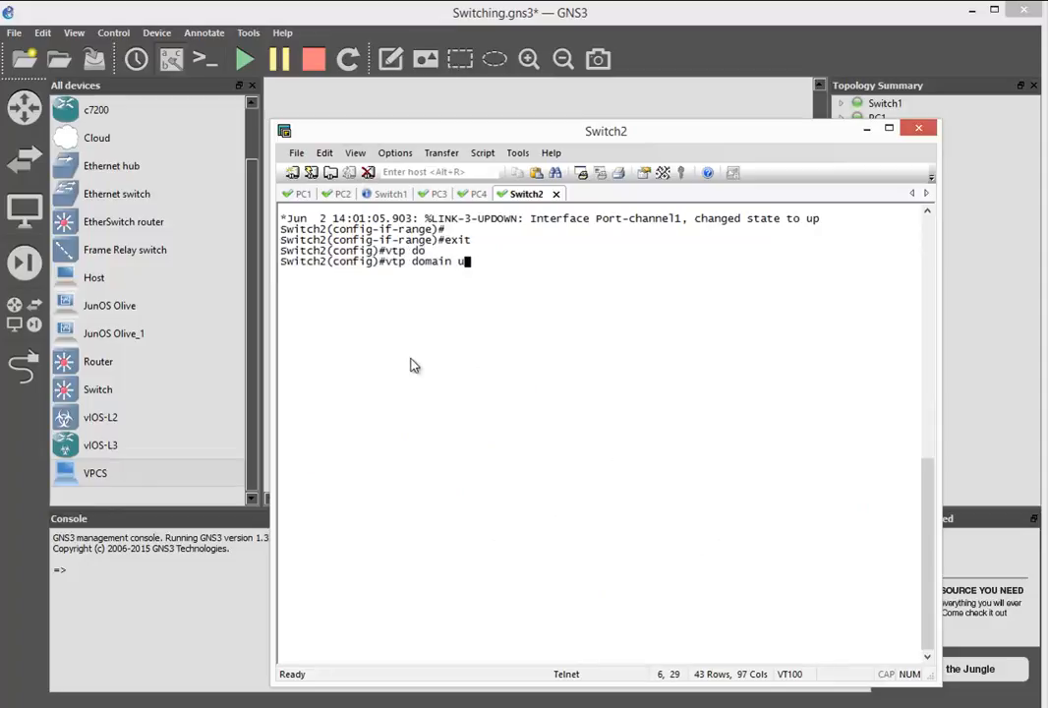
{"action": "type", "text": "demy"}
{"action": "key", "text": "Return"}
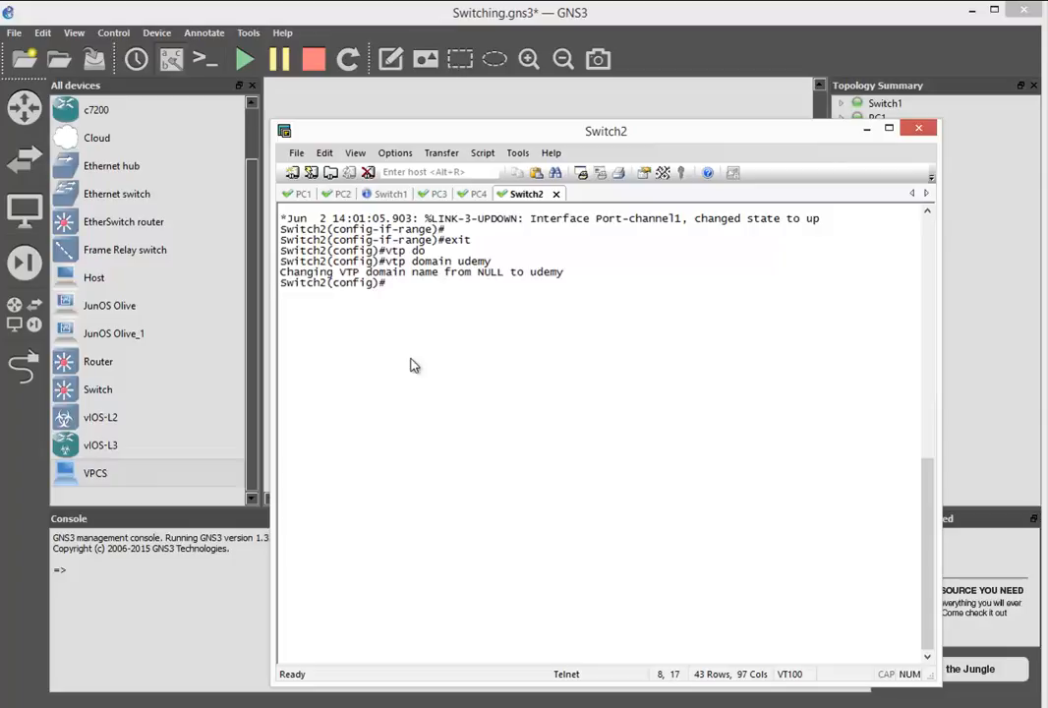
- Set the VTP version to 2 on Switch2
{"action": "type", "text": "vtp ve"}
{"action": "key", "text": "Tab"}
{"action": "type", "text": "2"}
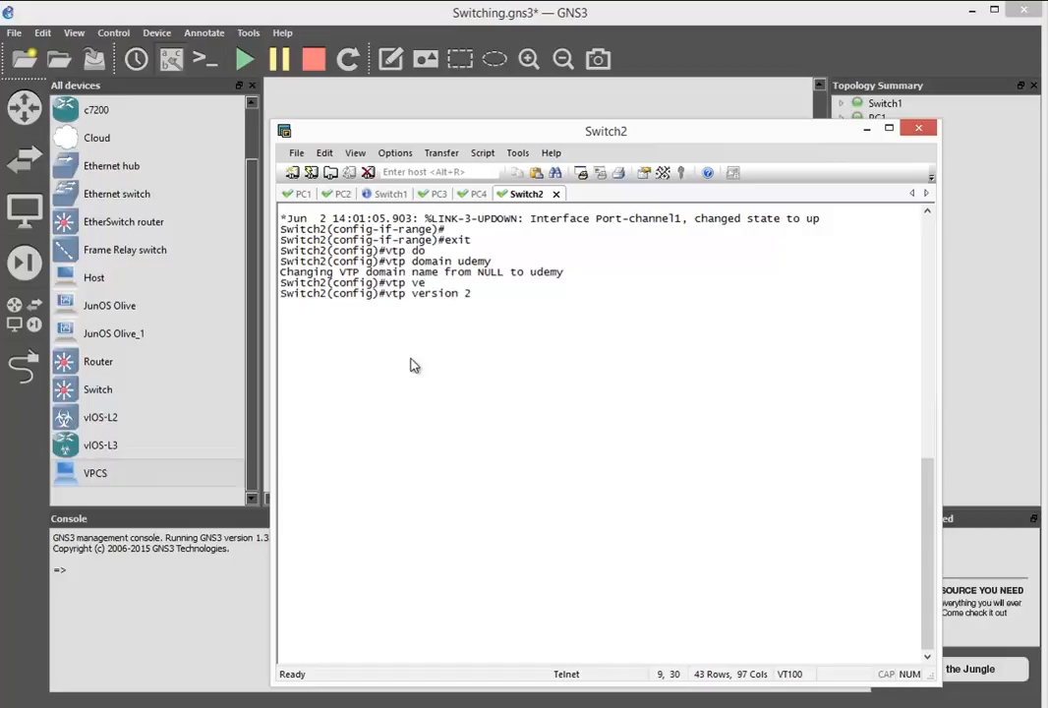
{"action": "key", "text": "Return"}
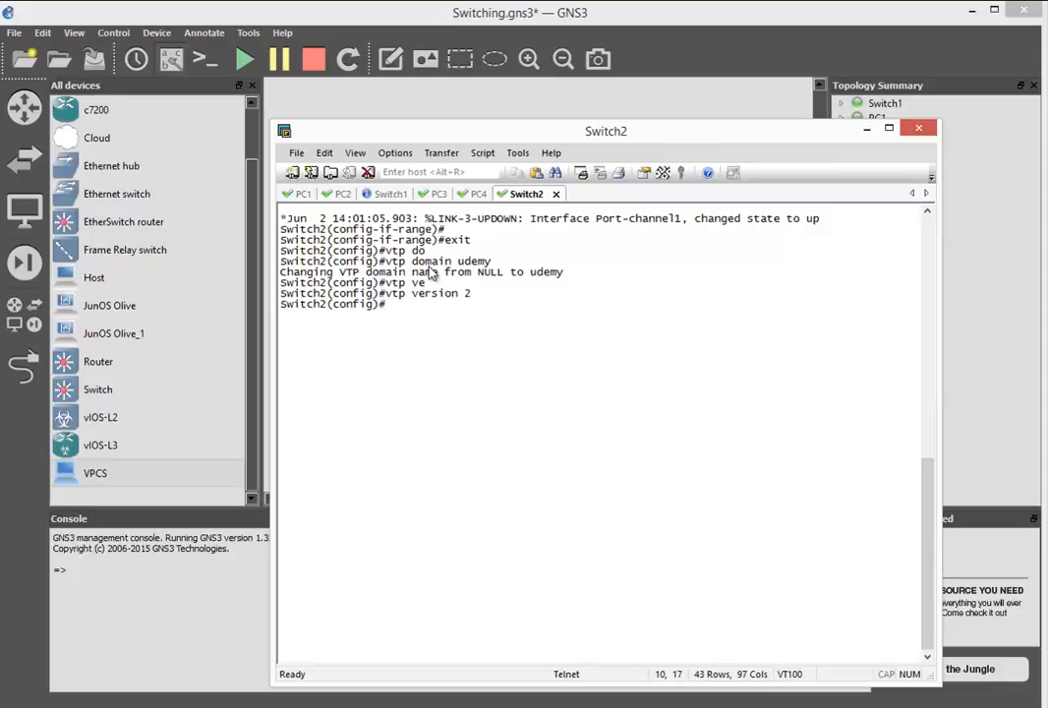
- Open Switch1's console, clear its screen and exit the interface range back to global configuration mode
{"action": "left_click", "coordinate": [375, 198]}
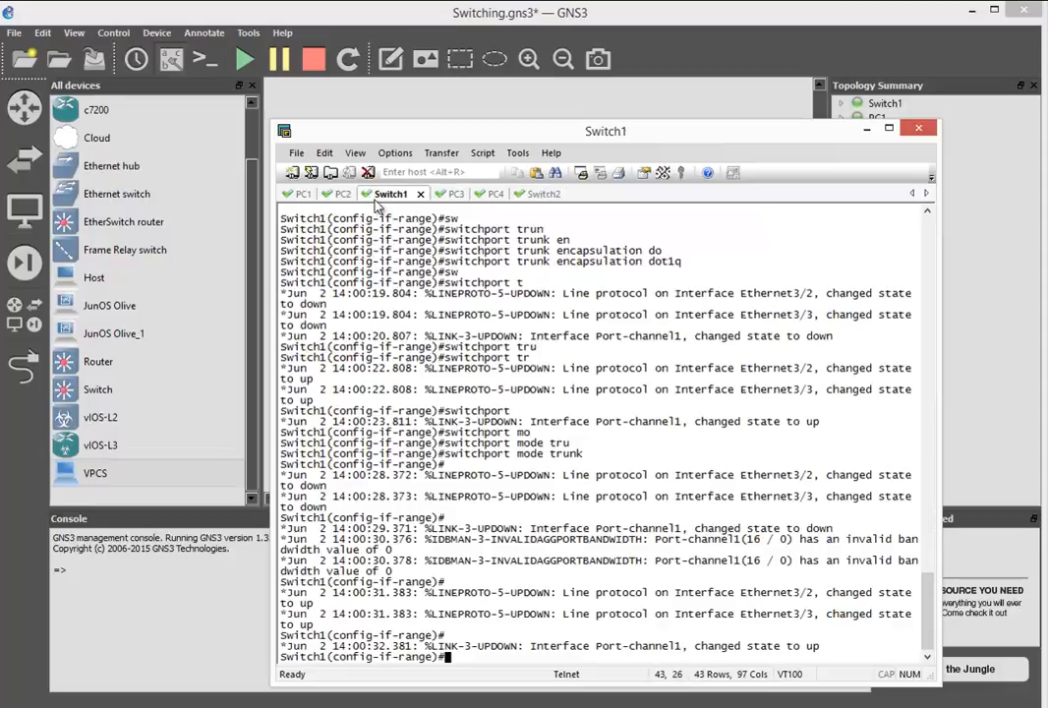
{"action": "left_click", "coordinate": [325, 152]}
{"action": "left_click", "coordinate": [352, 346]}
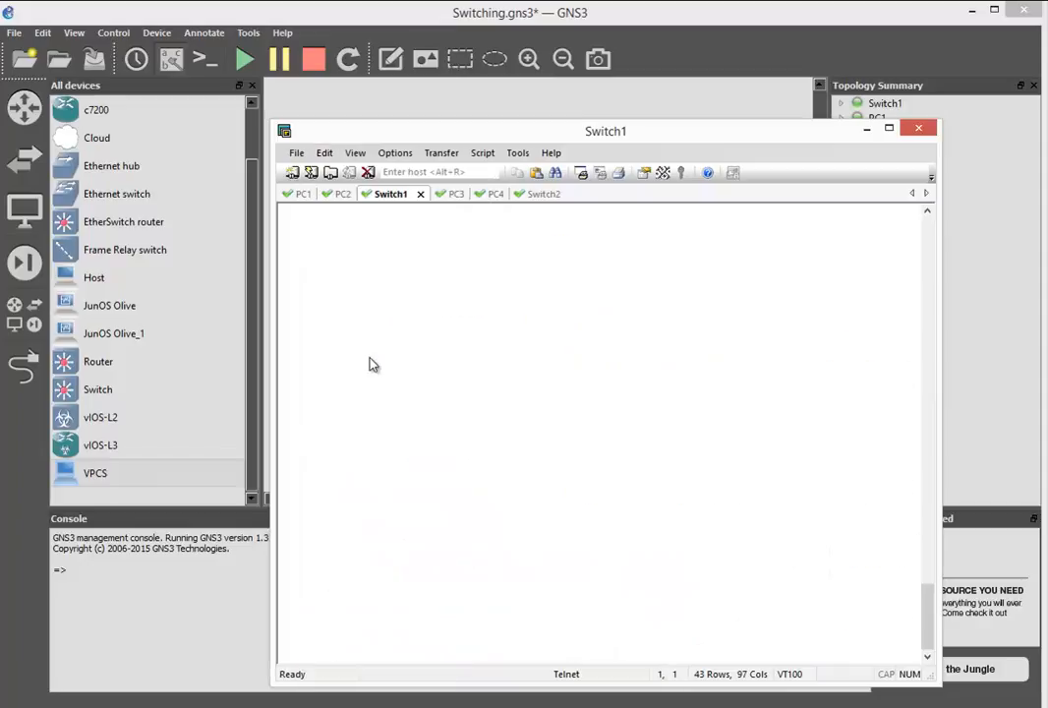
{"action": "key", "text": "Return"}
{"action": "type", "text": "exit"}
{"action": "key", "text": "Return"}
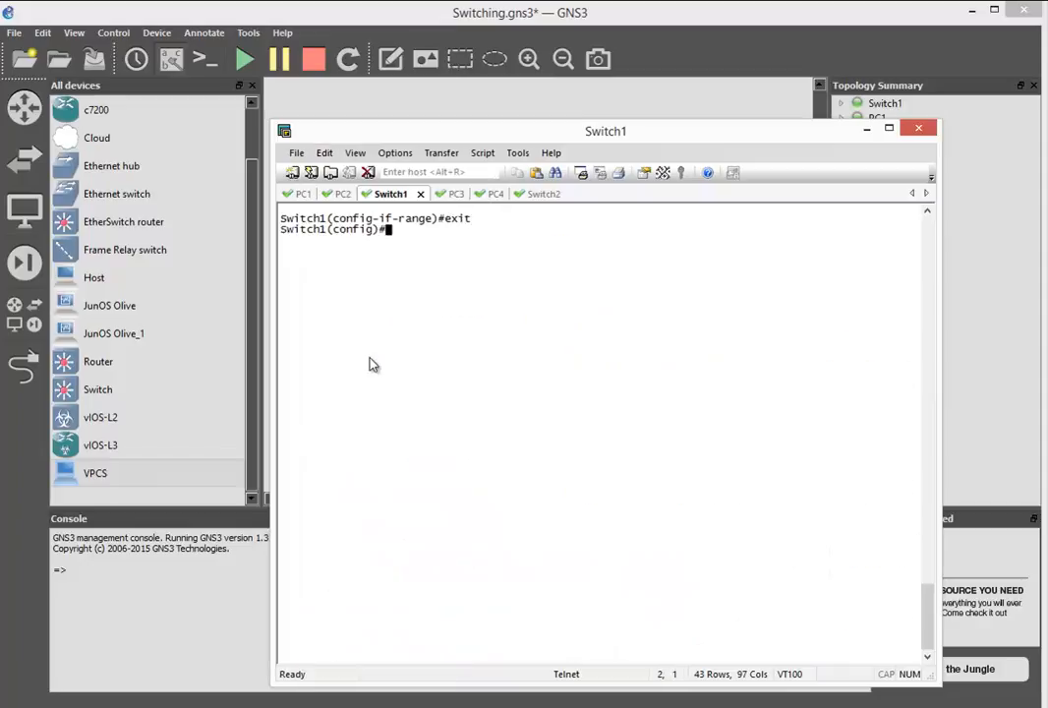
- Set Switch1's VTP domain name to udemy
{"action": "type", "text": "vtp do"}
{"action": "key", "text": "Tab"}
{"action": "type", "text": "ude"}
{"action": "key", "text": "Tab"}
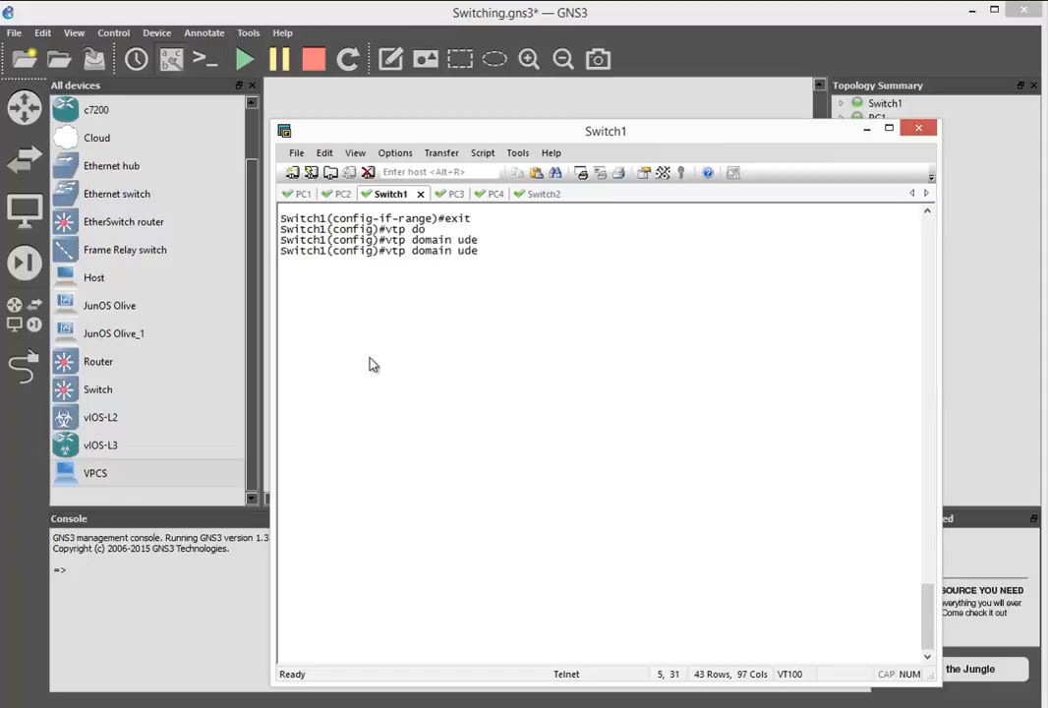
{"action": "type", "text": "my"}
{"action": "key", "text": "Return"}
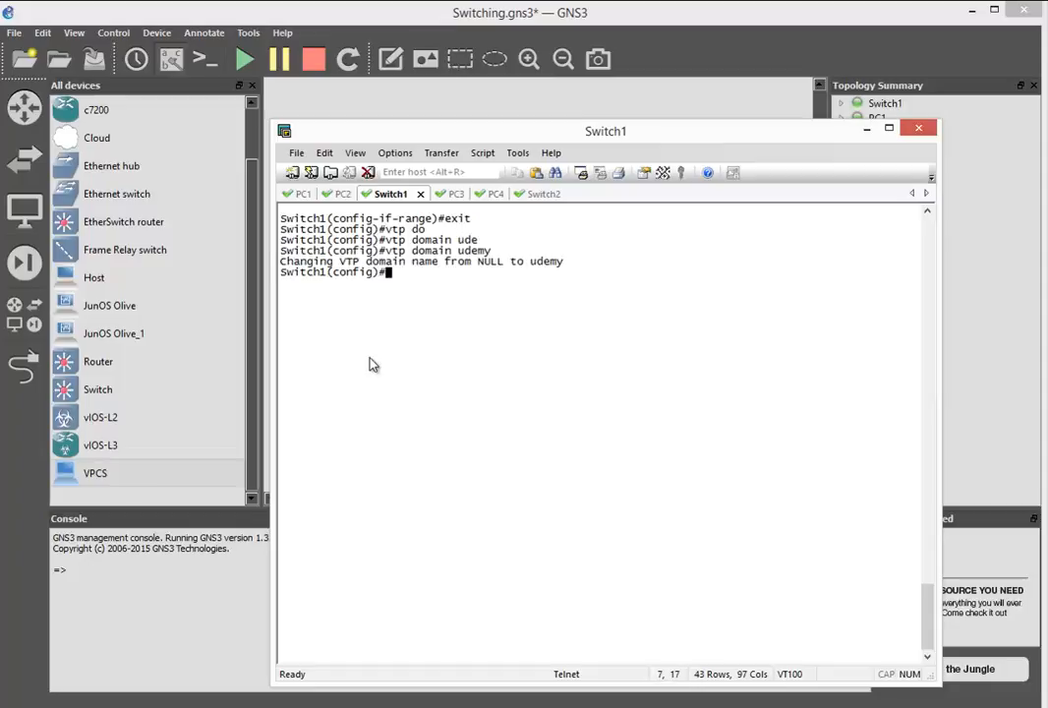
- Set the VTP version to 2 on Switch1
{"action": "type", "text": "vtp ver"}
{"action": "key", "text": "Tab"}
{"action": "type", "text": "2"}
{"action": "key", "text": "Return"}
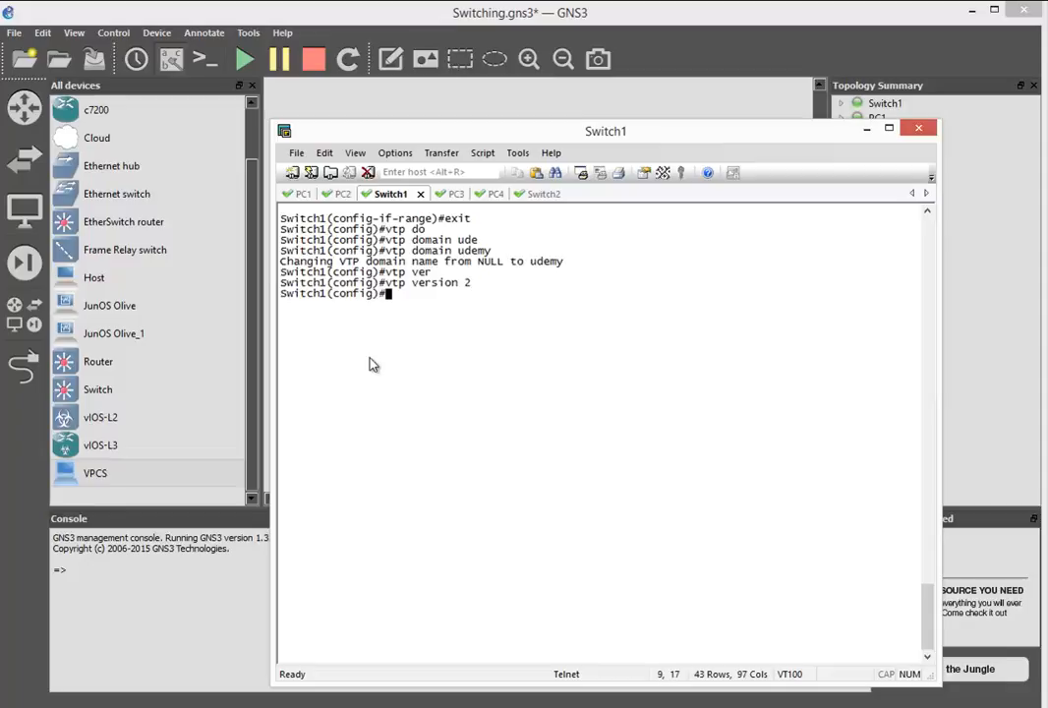
- Switch to the GNS3 topology and link Switch1's Ethernet3/2 to Switch2's Ethernet3/2
{"action": "key", "text": "alt+Tab"}
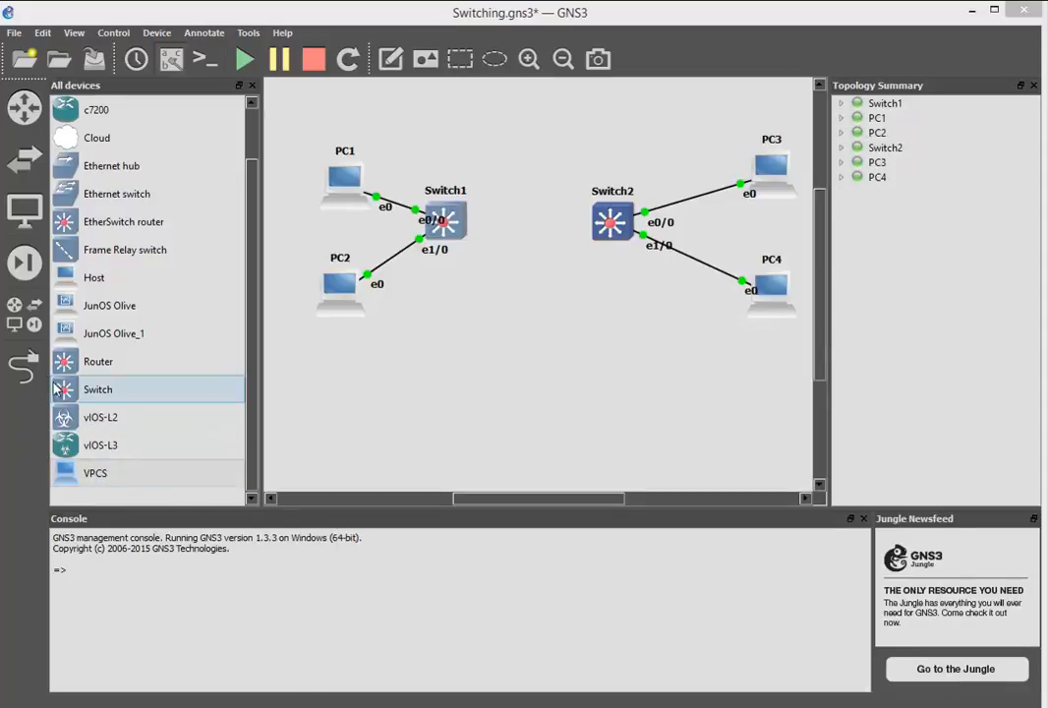
{"action": "left_click", "coordinate": [21, 364]}
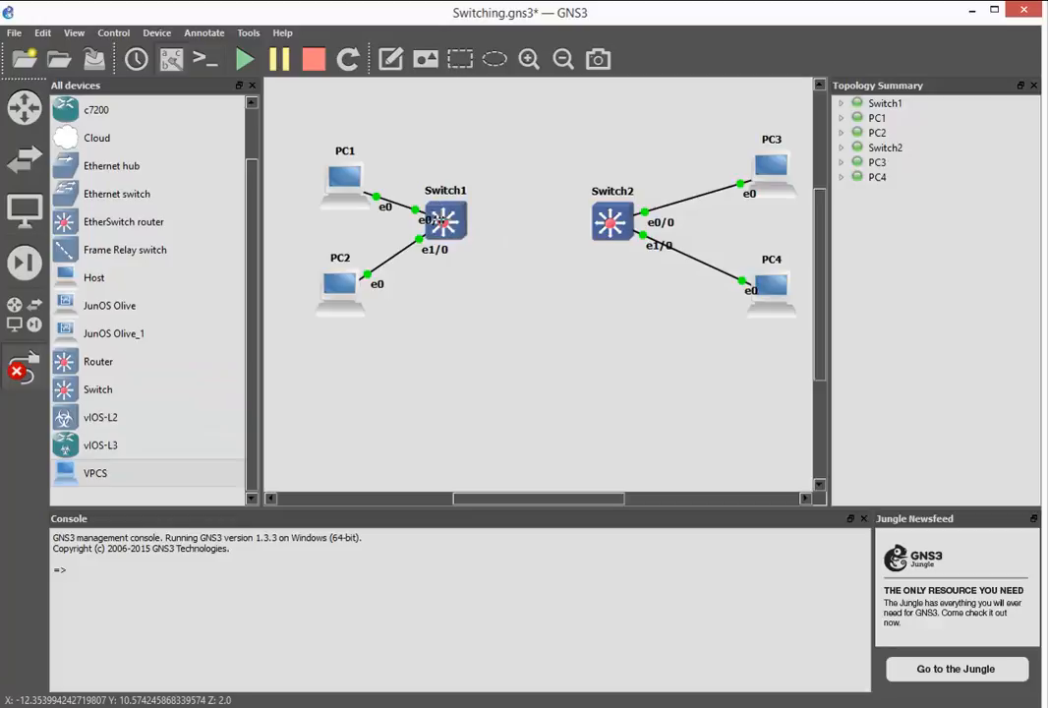
{"action": "left_click", "coordinate": [455, 220]}
{"action": "left_click", "coordinate": [521, 482]}
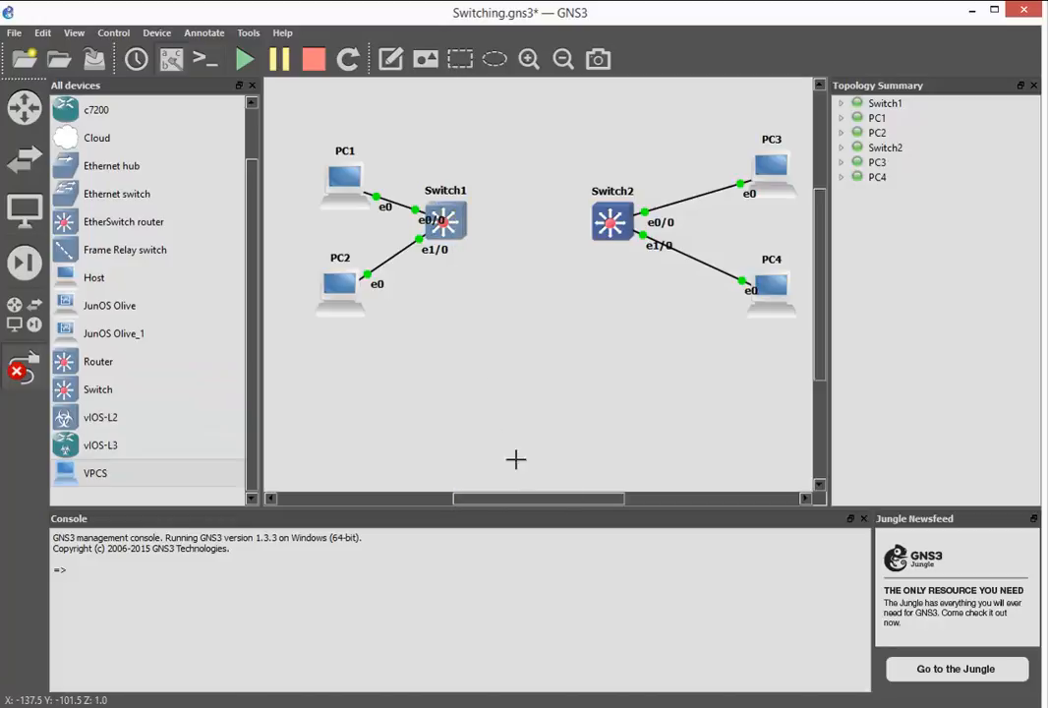
{"action": "left_click", "coordinate": [610, 220]}
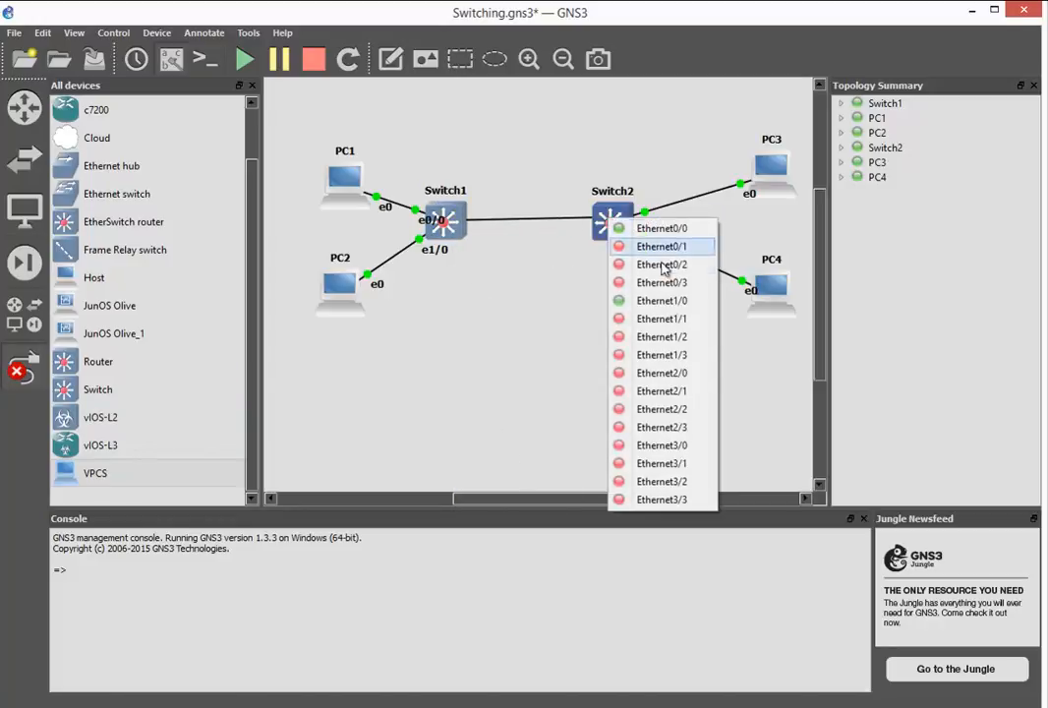
{"action": "left_click", "coordinate": [649, 482]}
- Add a second link from Switch1's Ethernet3/3 to Switch2's Ethernet3/3
{"action": "left_click", "coordinate": [451, 232]}
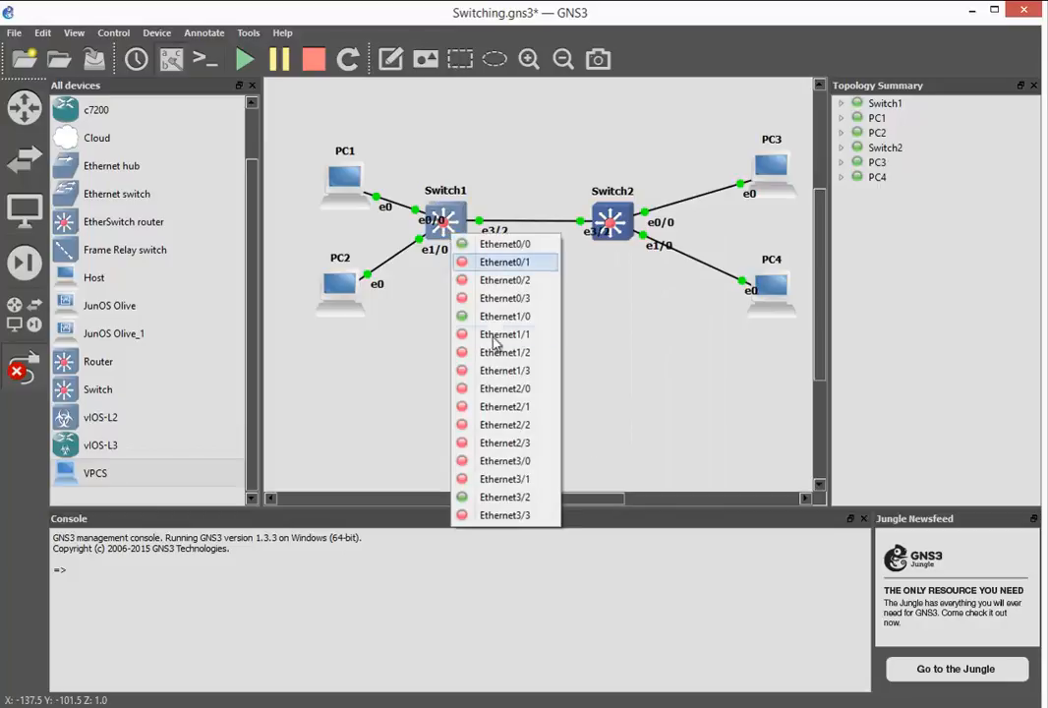
{"action": "left_click", "coordinate": [513, 515]}
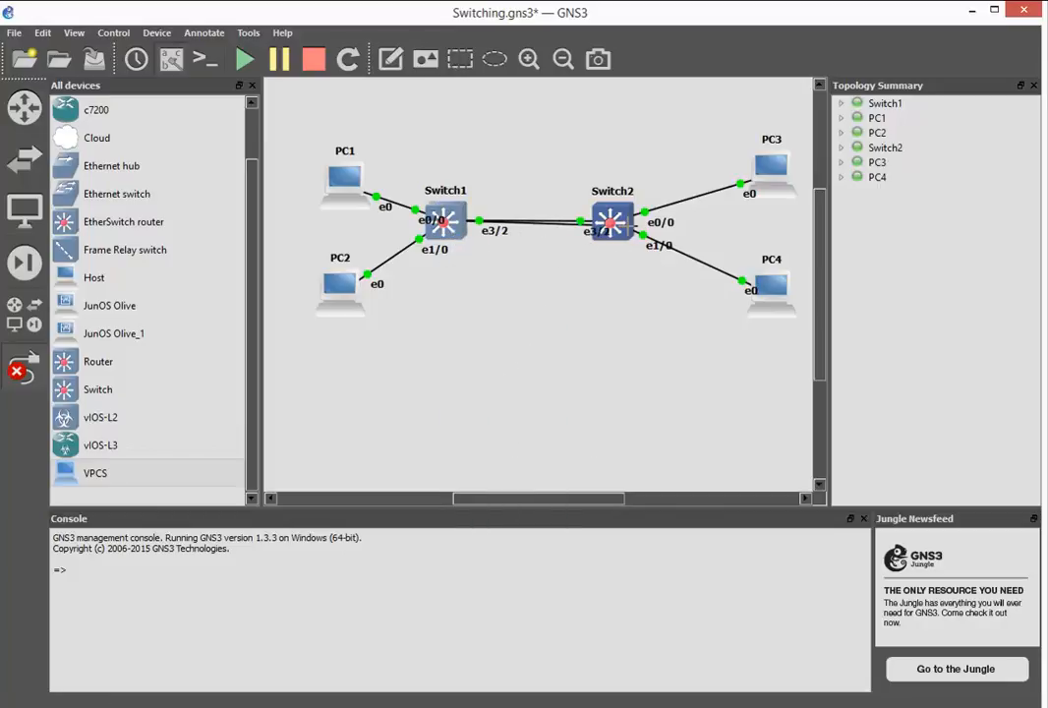
{"action": "left_click", "coordinate": [617, 230]}
{"action": "left_click", "coordinate": [673, 515]}
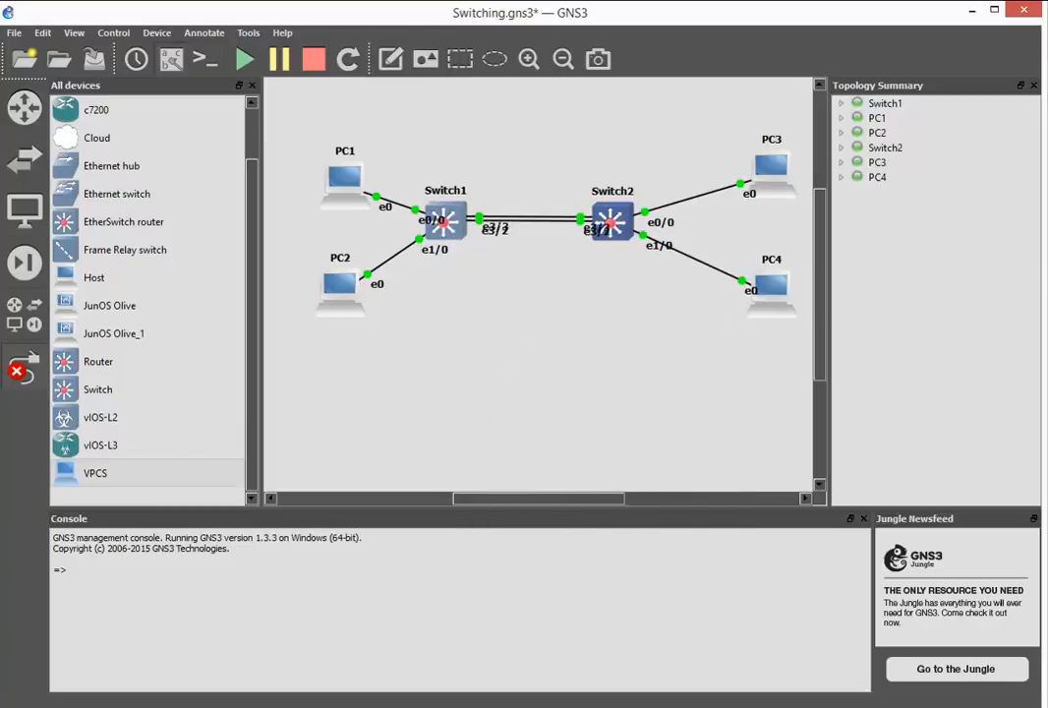
- Return to Switch1's console, leave configuration mode and check the bundled ports in the EtherChannel summary
{"action": "left_click_drag", "start_coordinate": [1043, 93], "coordinate": [476, 97]}
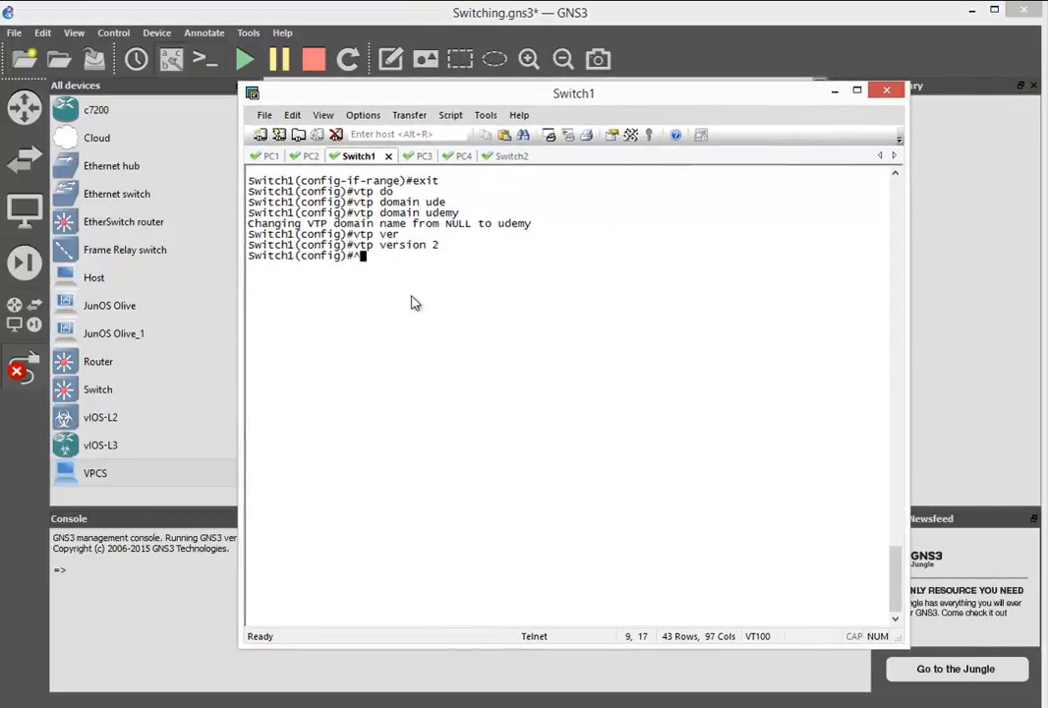
{"action": "key", "text": "Return"}
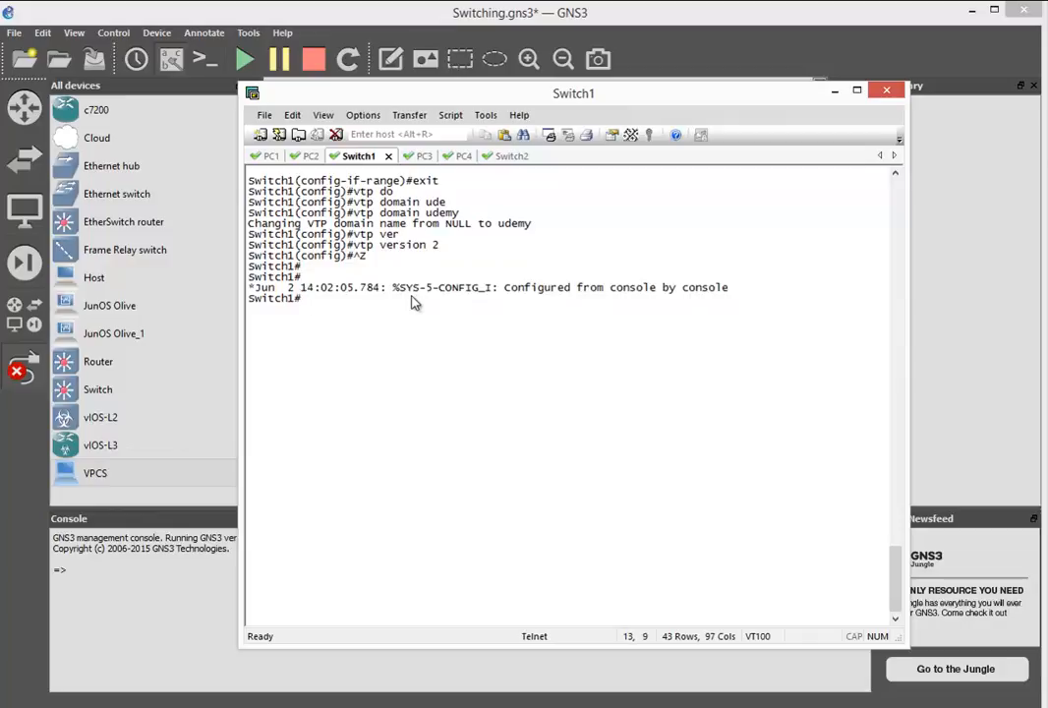
{"action": "type", "text": "sh"}
{"action": "key", "text": "Tab"}
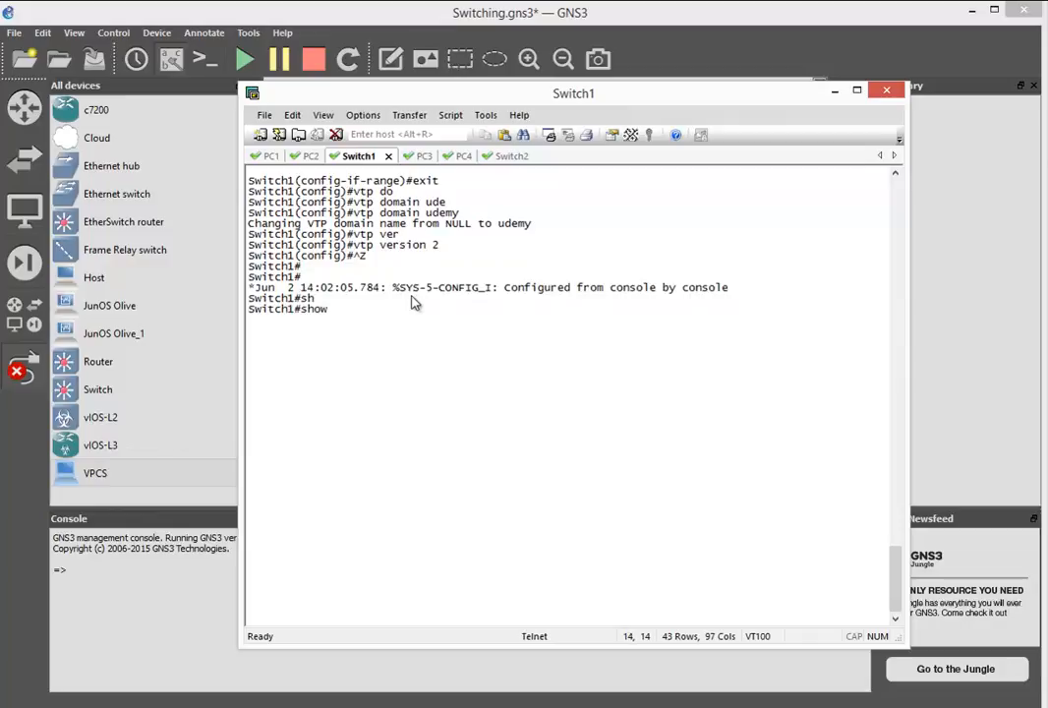
{"action": "type", "text": "eth"}
{"action": "key", "text": "Tab"}
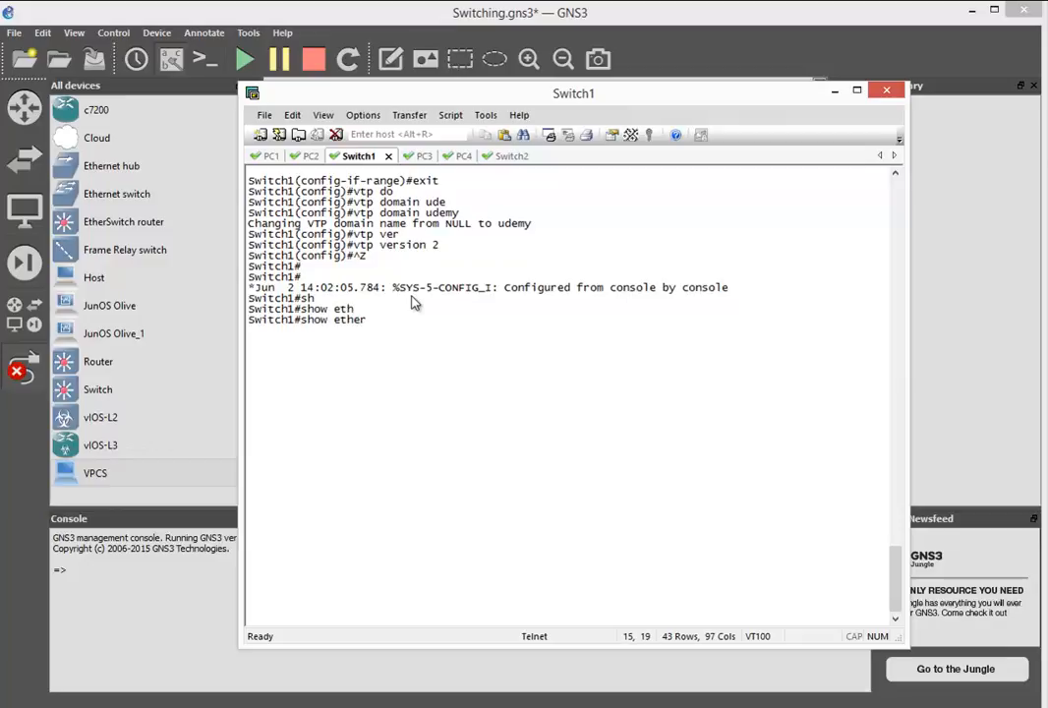
{"action": "type", "text": "chan"}
{"action": "key", "text": "Tab"}
{"action": "type", "text": "s"}
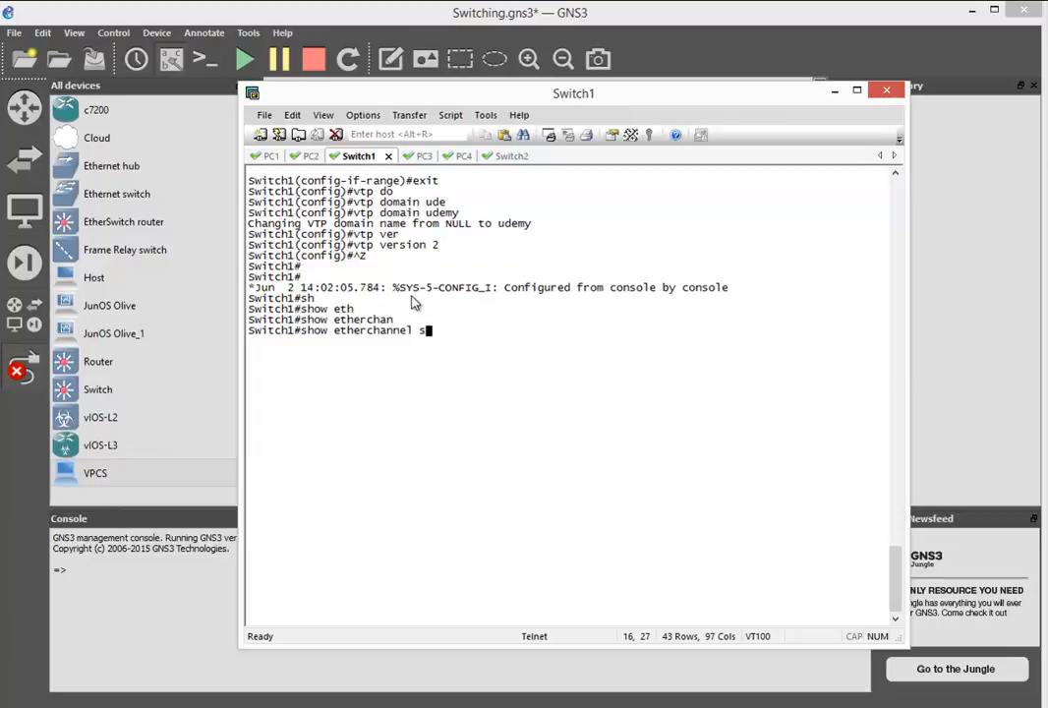
{"action": "type", "text": "u"}
{"action": "key", "text": "Tab"}
{"action": "key", "text": "Return"}
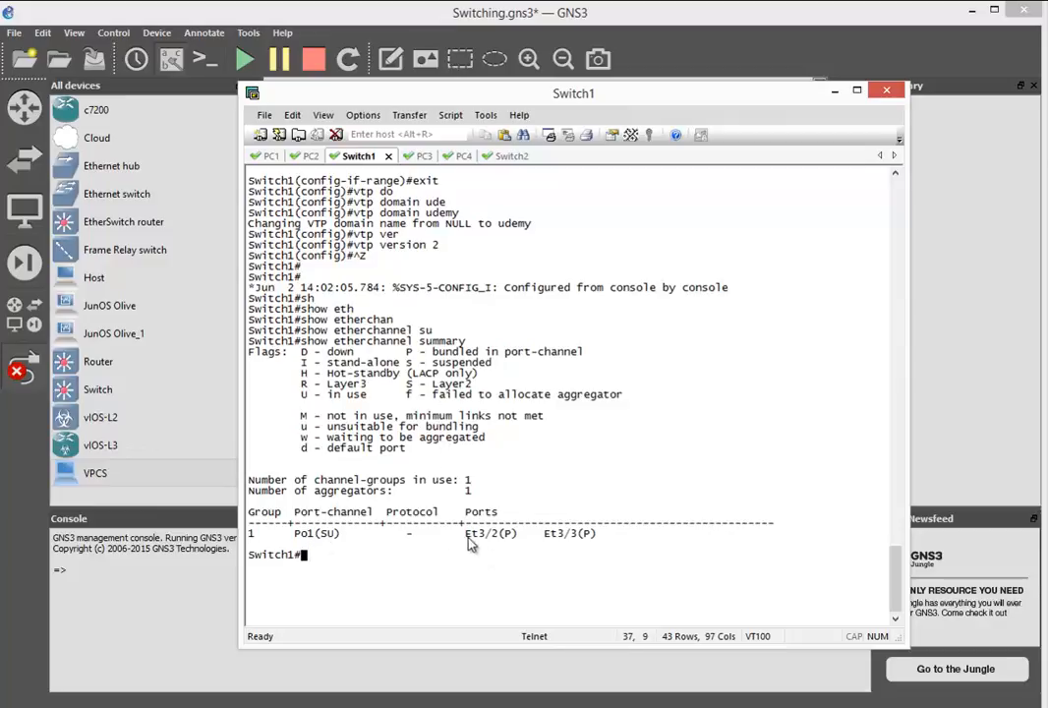
{"action": "left_click_drag", "start_coordinate": [469, 533], "coordinate": [578, 538]}
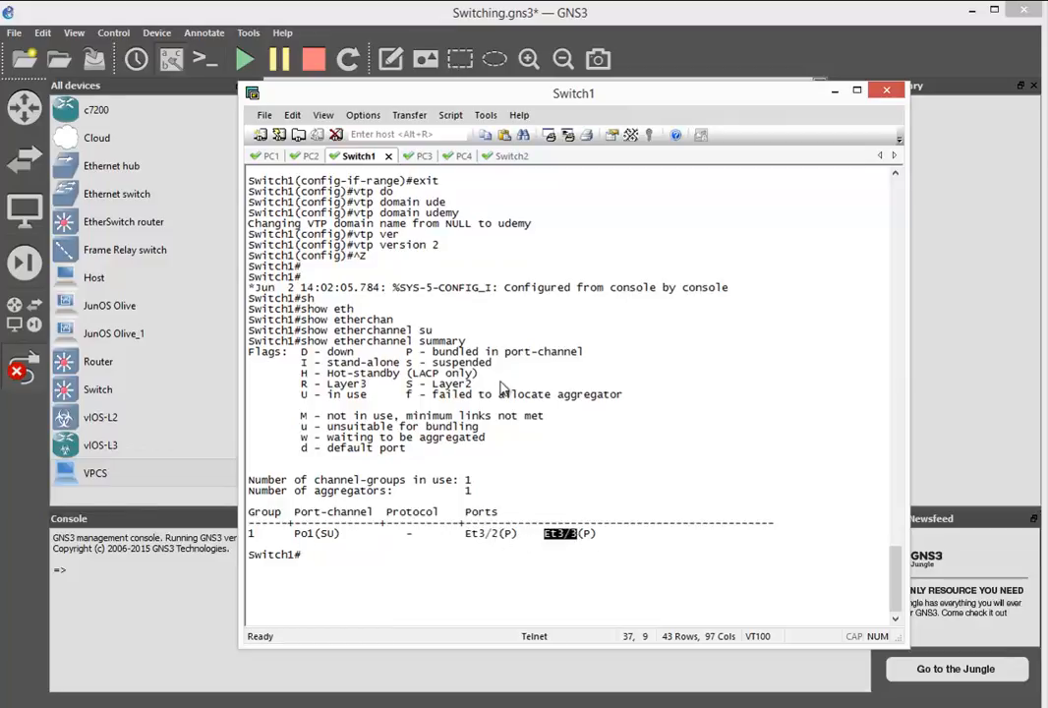
- On Switch2, leave configuration mode and display the EtherChannel summary
{"action": "left_click", "coordinate": [506, 156]}
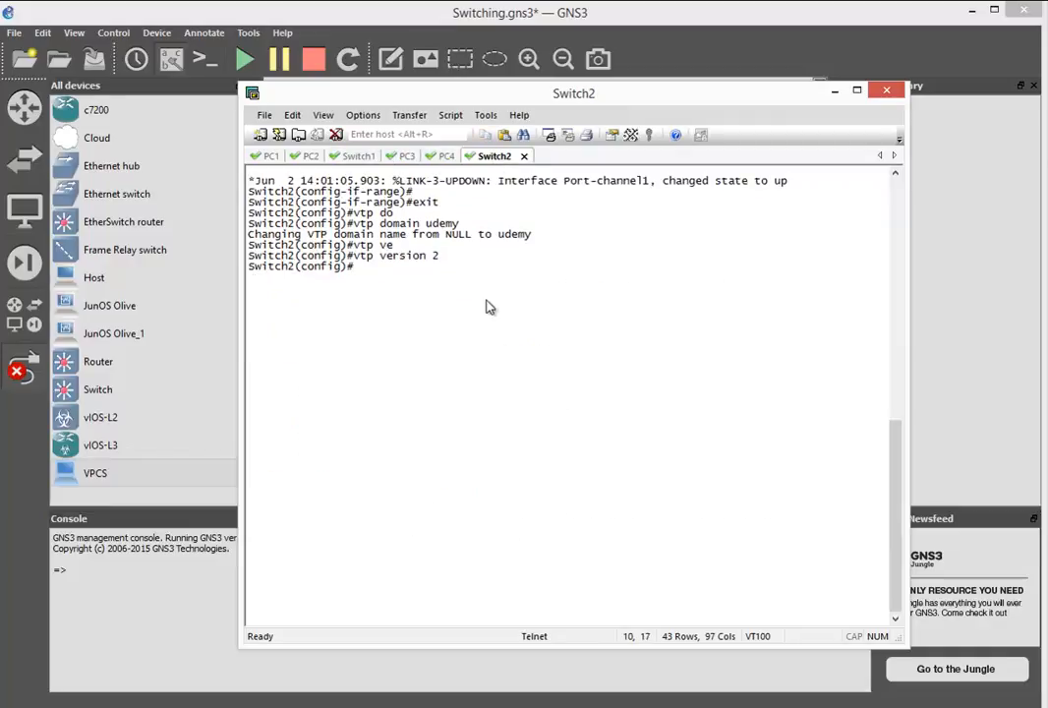
{"action": "key", "text": "ctrl+z"}
{"action": "key", "text": "Return"}
{"action": "type", "text": "sh"}
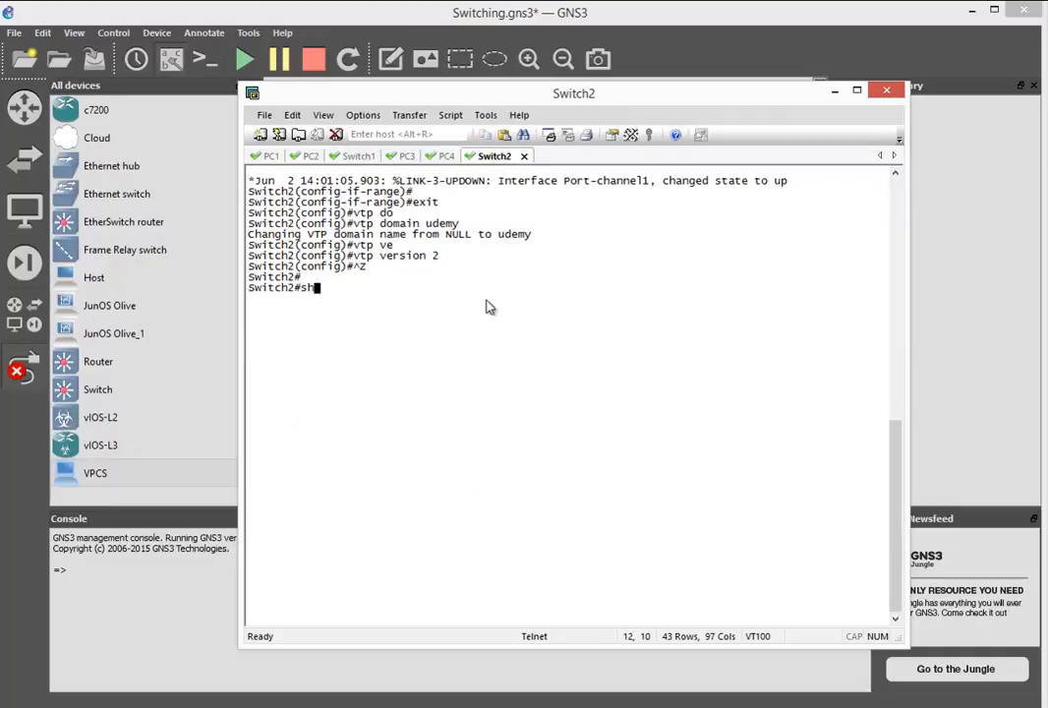
{"action": "key", "text": "Tab"}
{"action": "type", "text": "eth"}
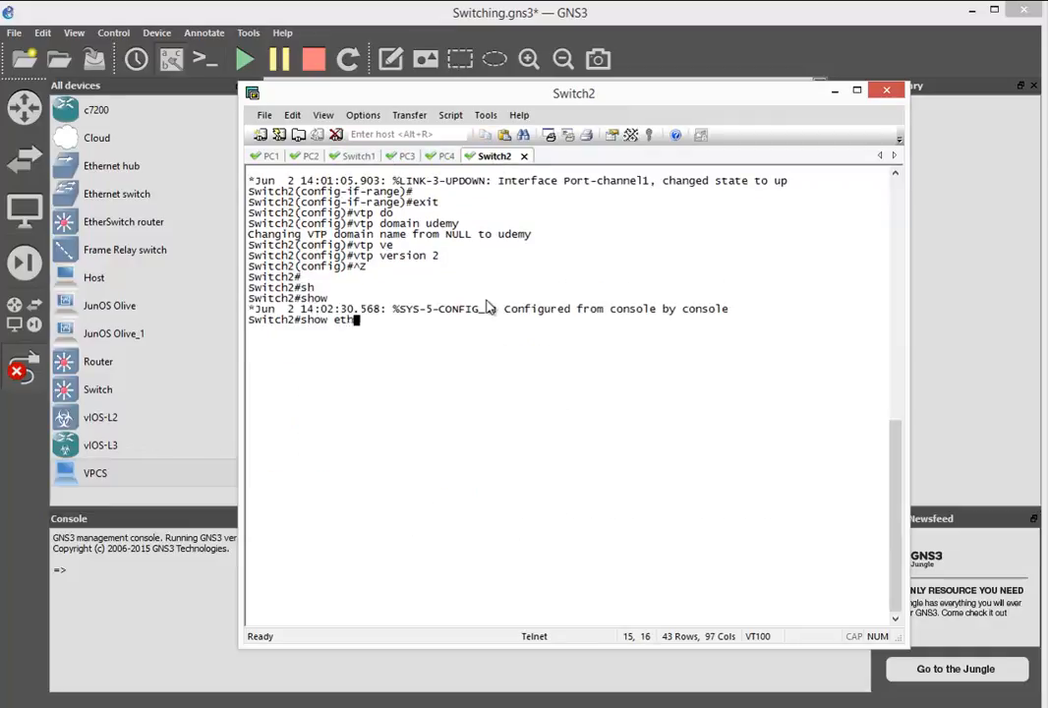
{"action": "key", "text": "Tab"}
{"action": "type", "text": "erchan"}
{"action": "key", "text": "Tab"}
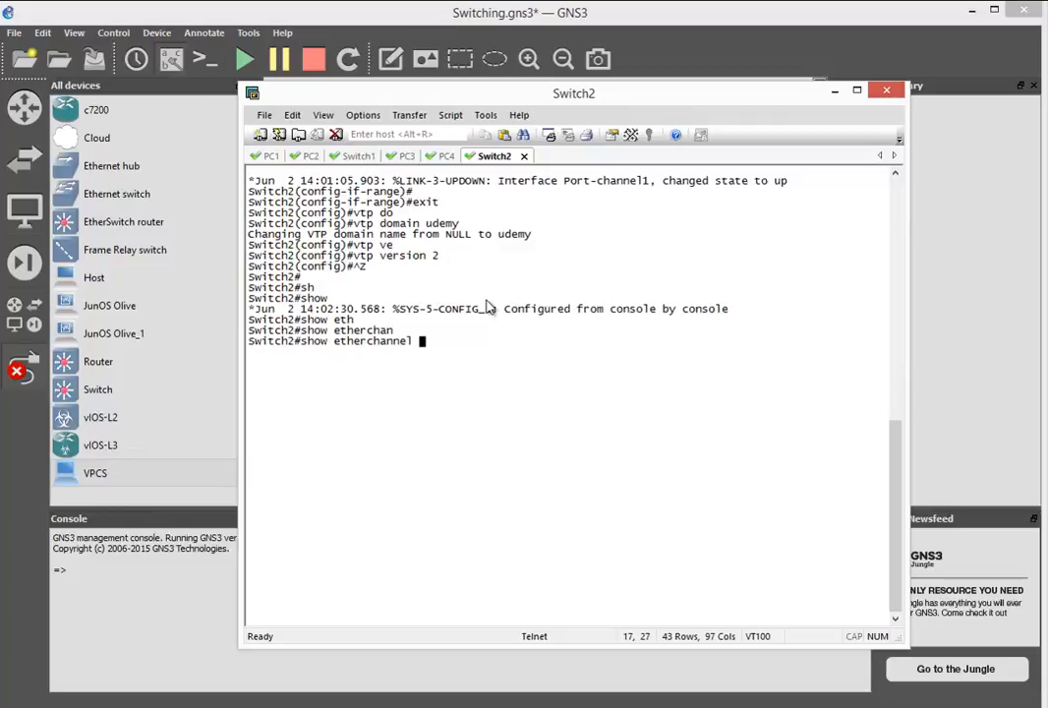
{"action": "type", "text": "su"}
{"action": "key", "text": "Tab"}
{"action": "key", "text": "Return"}
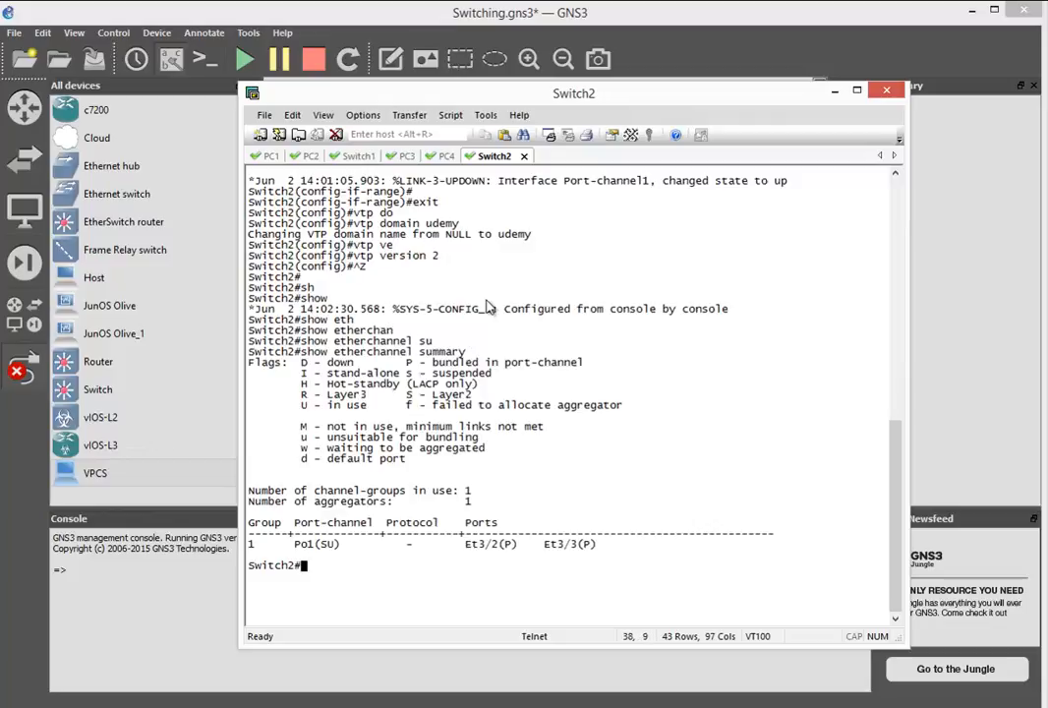
- Clear the screen of Switch1's console and bring back its prompt
{"action": "left_click", "coordinate": [355, 156]}
{"action": "left_click", "coordinate": [292, 115]}
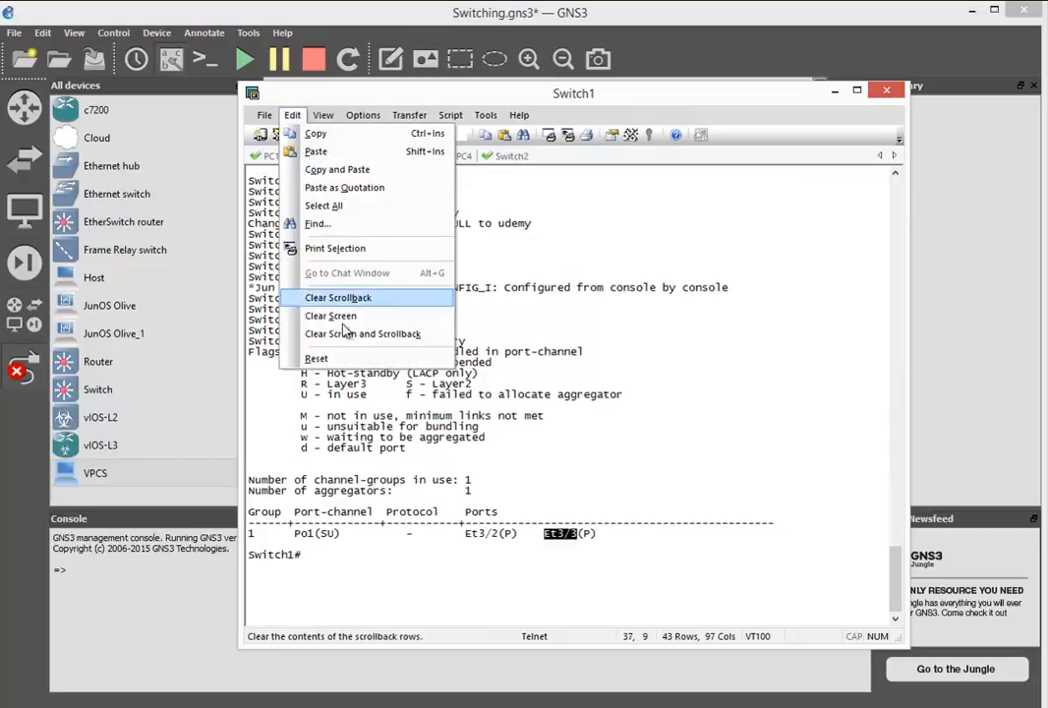
{"action": "left_click", "coordinate": [358, 316]}
{"action": "key", "text": "Return"}
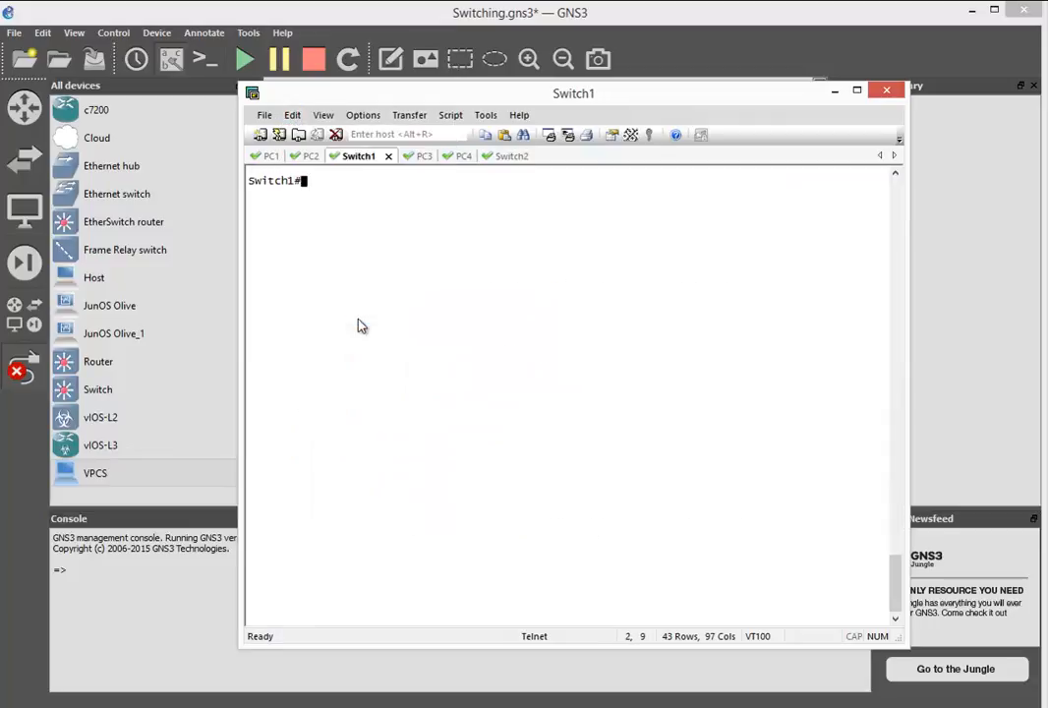
- Display Switch1's trunk interfaces with show interfaces trunk and check the trunking port
{"action": "type", "text": "sh"}
{"action": "key", "text": "Tab"}
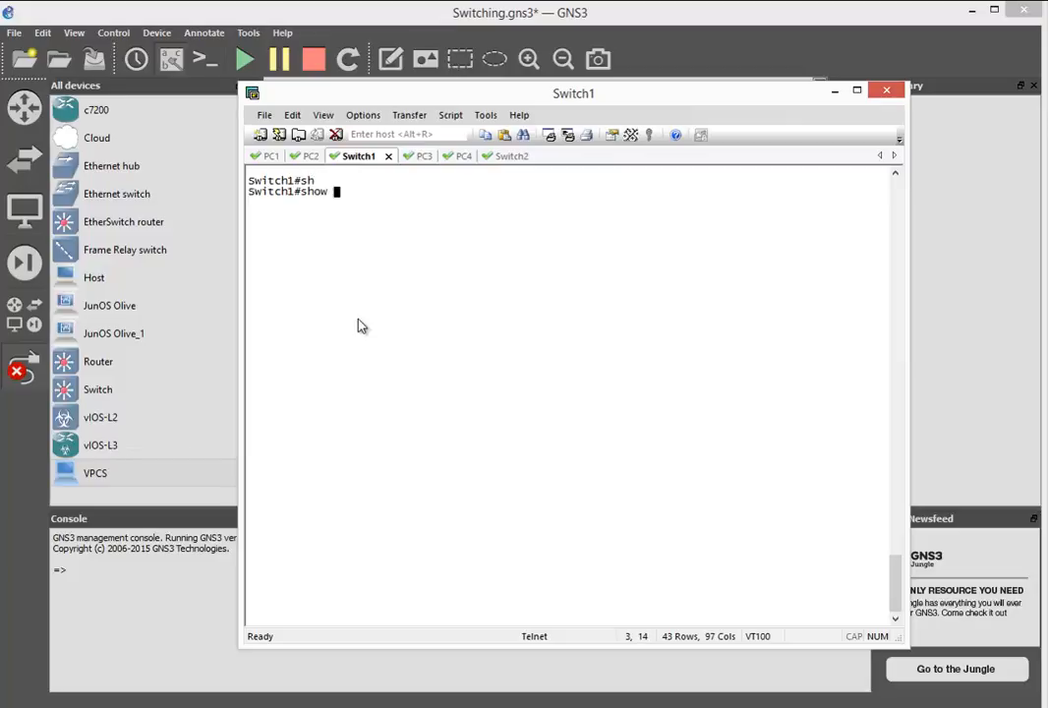
{"action": "type", "text": "inter"}
{"action": "key", "text": "Tab"}
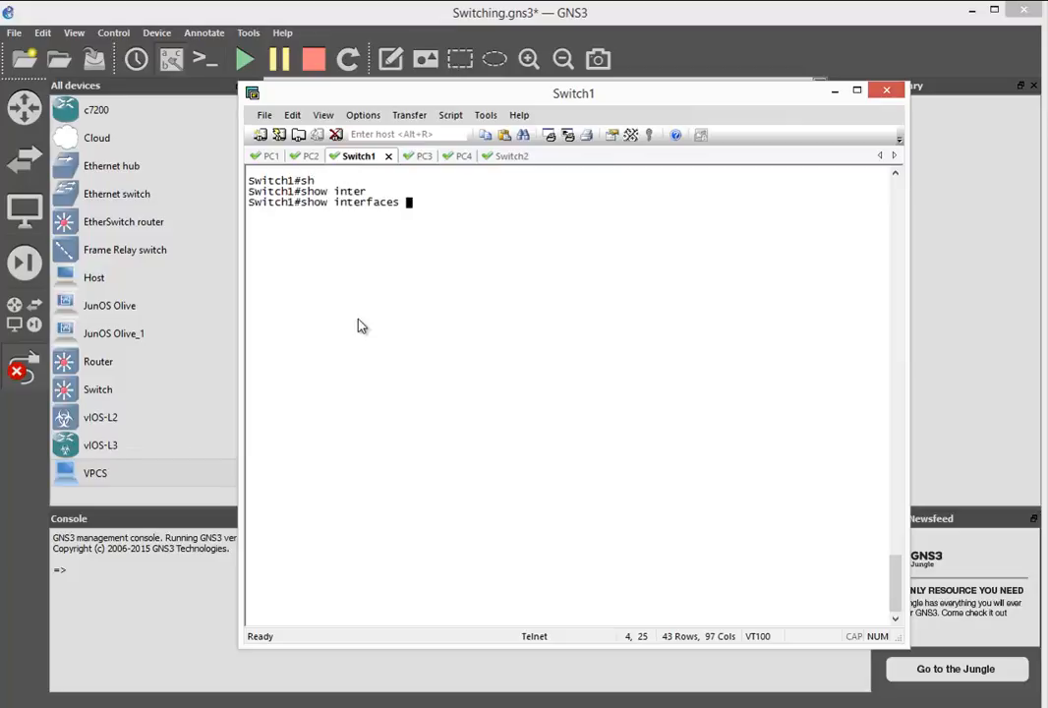
{"action": "type", "text": "tru"}
{"action": "key", "text": "Tab"}
{"action": "key", "text": "Return"}
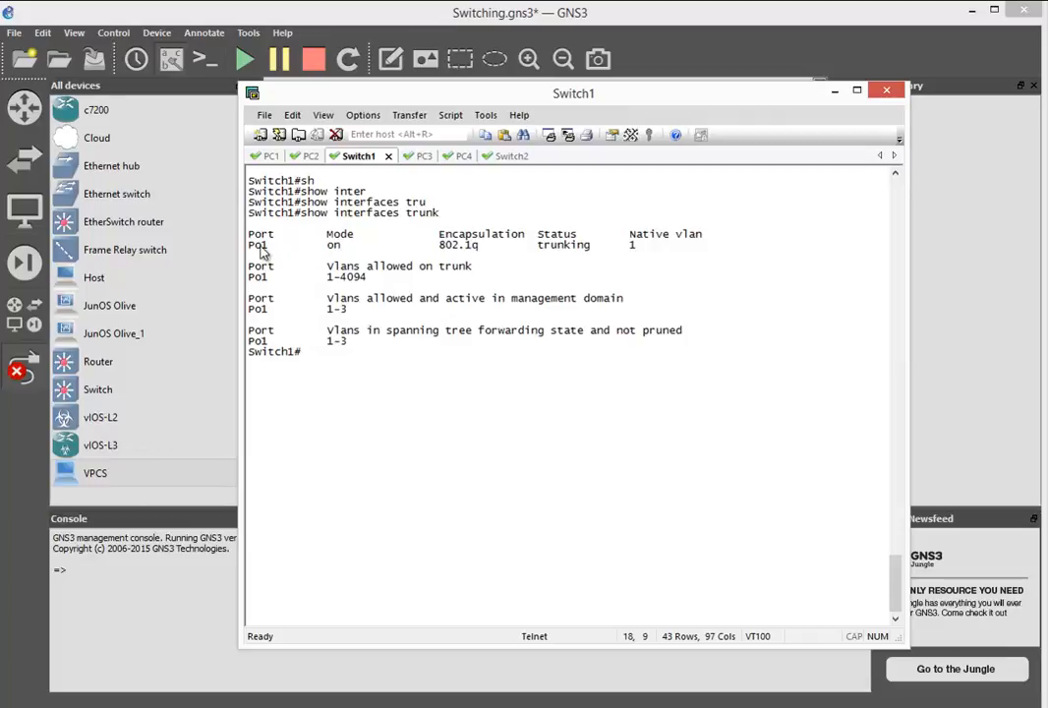
{"action": "left_click_drag", "start_coordinate": [267, 246], "coordinate": [251, 253]}
- Display the VTP status on Switch1 and check its number of existing VLANs
{"action": "left_click", "coordinate": [509, 158]}
{"action": "left_click", "coordinate": [353, 158]}
{"action": "type", "text": "sh"}
{"action": "key", "text": "Tab"}
{"action": "type", "text": "v"}
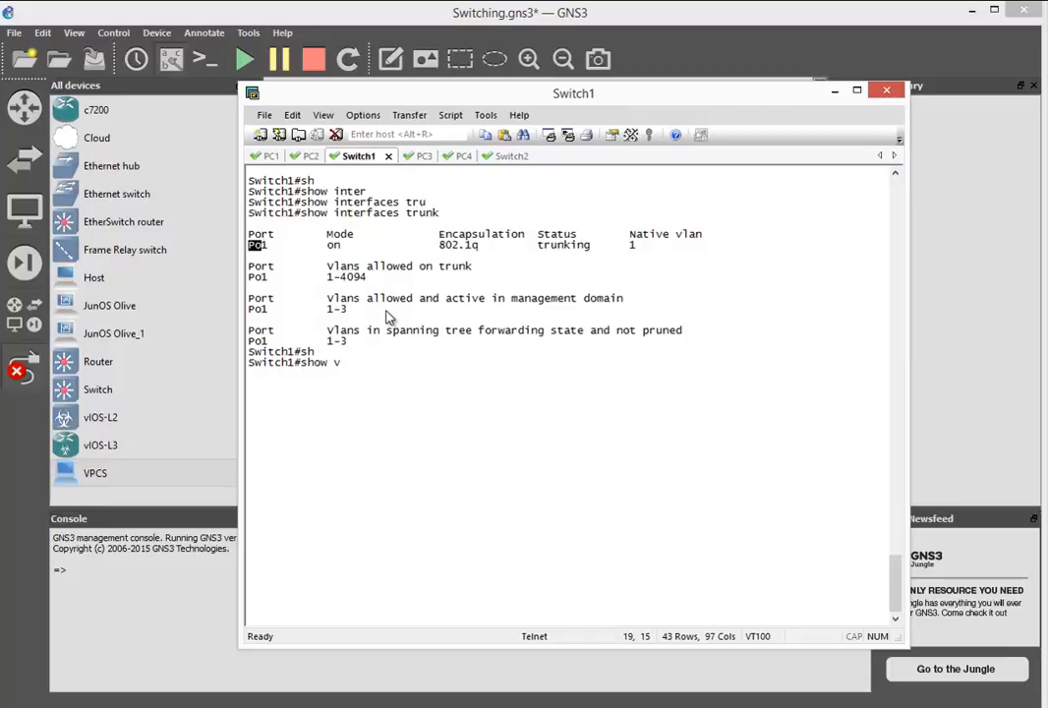
{"action": "type", "text": "tp st"}
{"action": "key", "text": "Tab"}
{"action": "key", "text": "Return"}
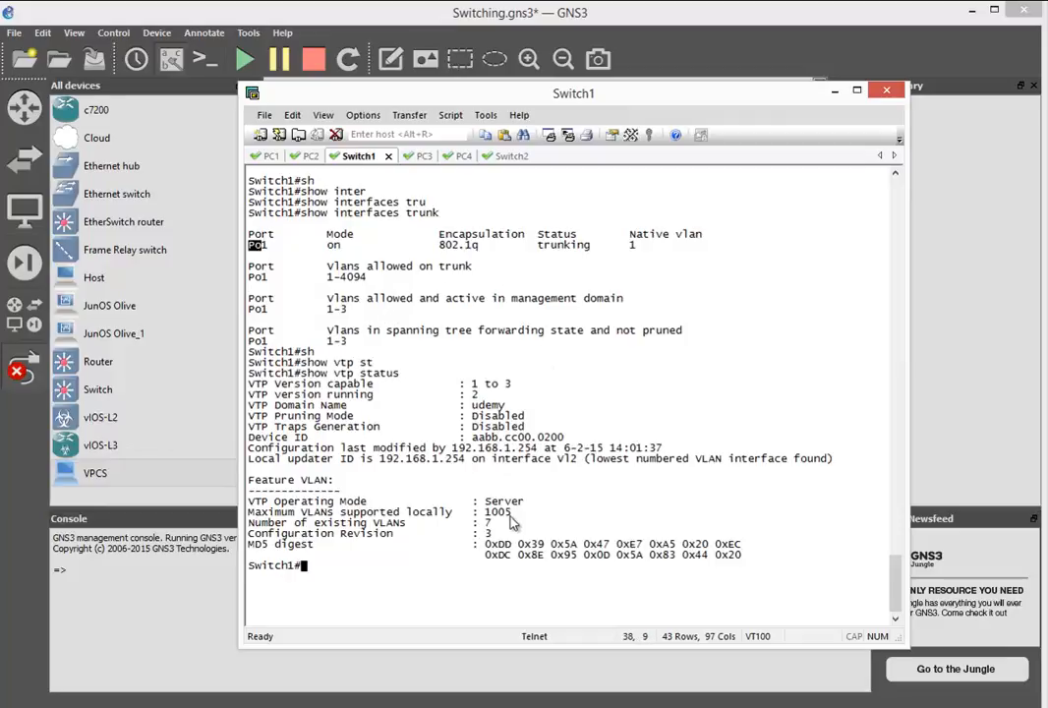
{"action": "left_click_drag", "start_coordinate": [508, 528], "coordinate": [477, 528]}
- Clear the screen of Switch2's console and bring back its prompt
{"action": "left_click", "coordinate": [505, 156]}
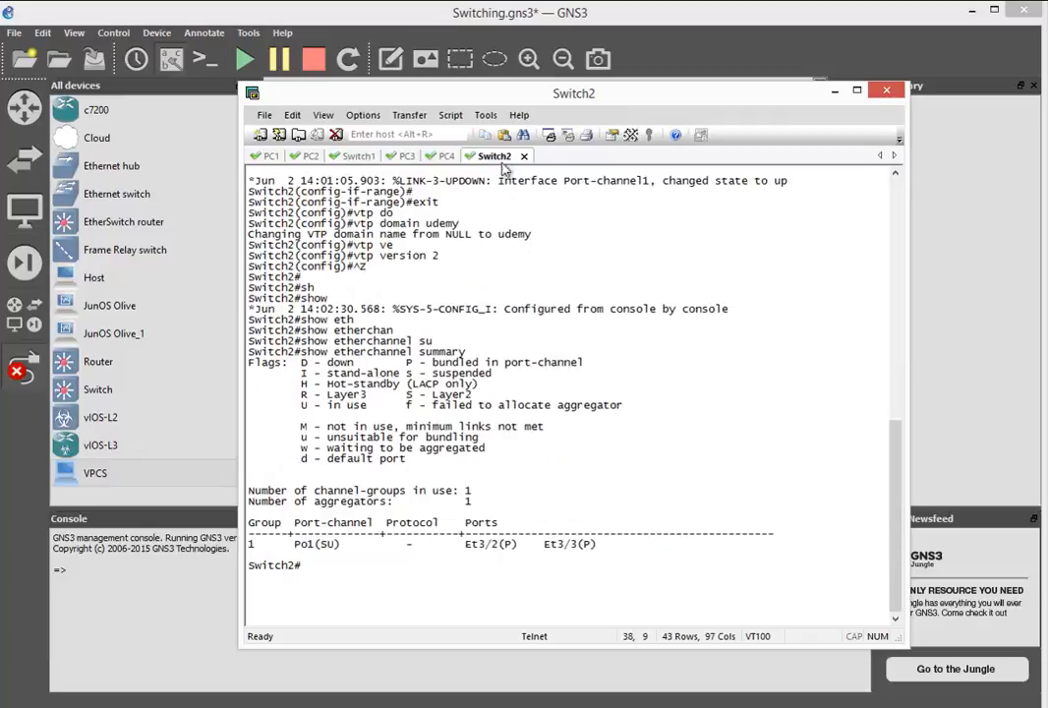
{"action": "left_click", "coordinate": [292, 115]}
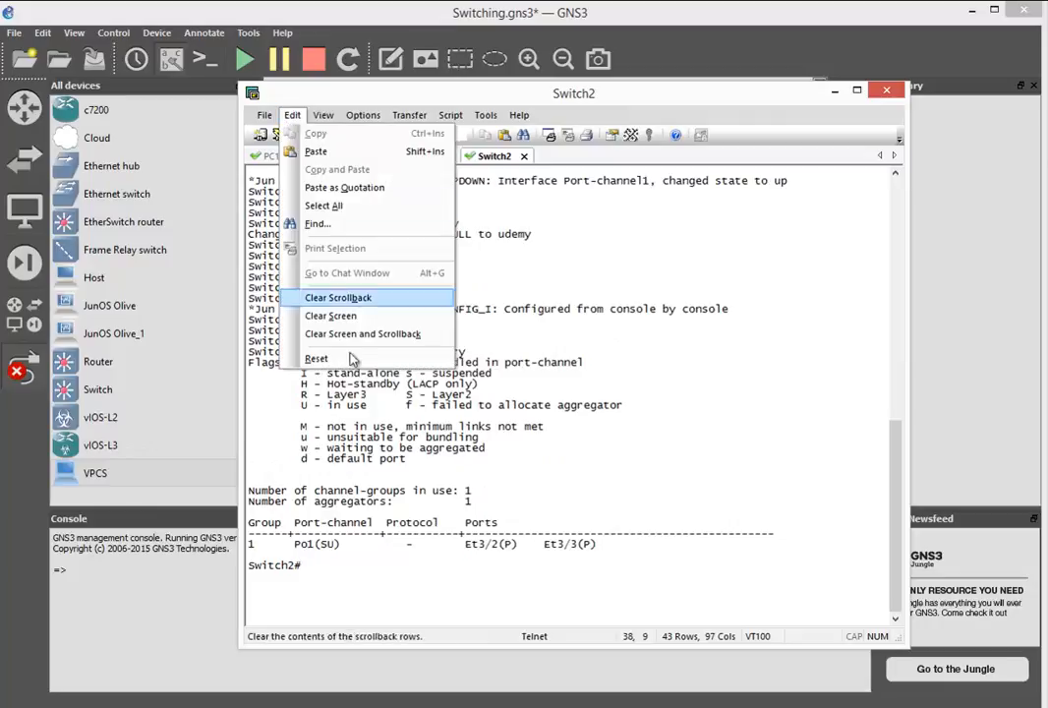
{"action": "left_click", "coordinate": [355, 317]}
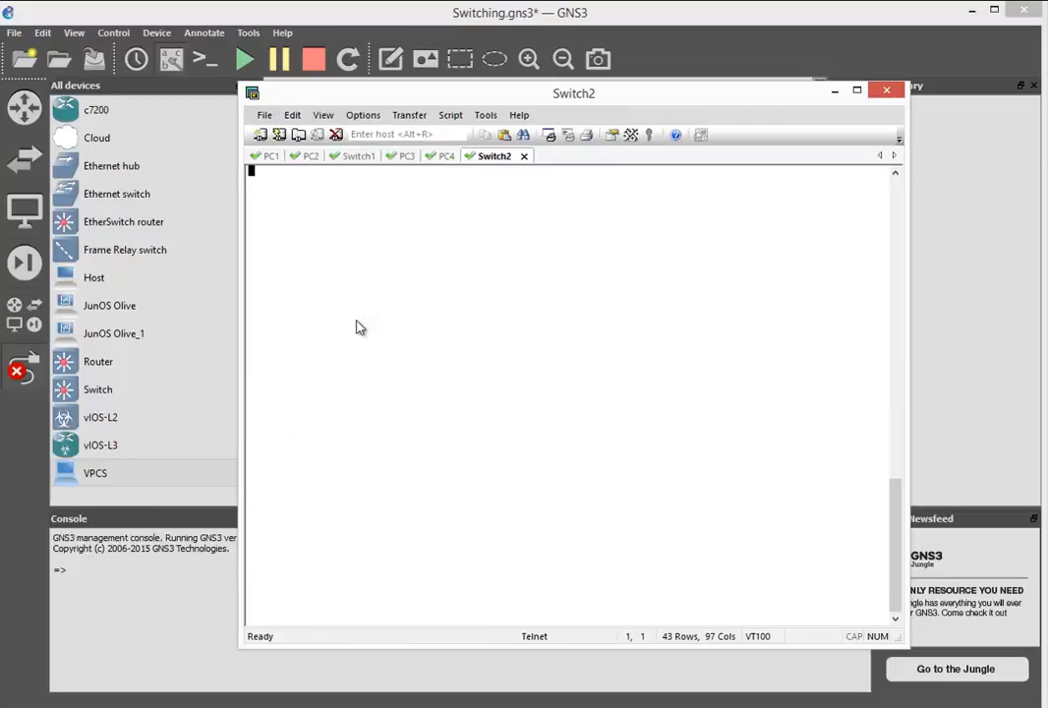
{"action": "key", "text": "Return"}
- Display the VTP status on Switch2 and check its number of existing VLANs
{"action": "type", "text": "sh"}
{"action": "key", "text": "Tab"}
{"action": "type", "text": "vtp st"}
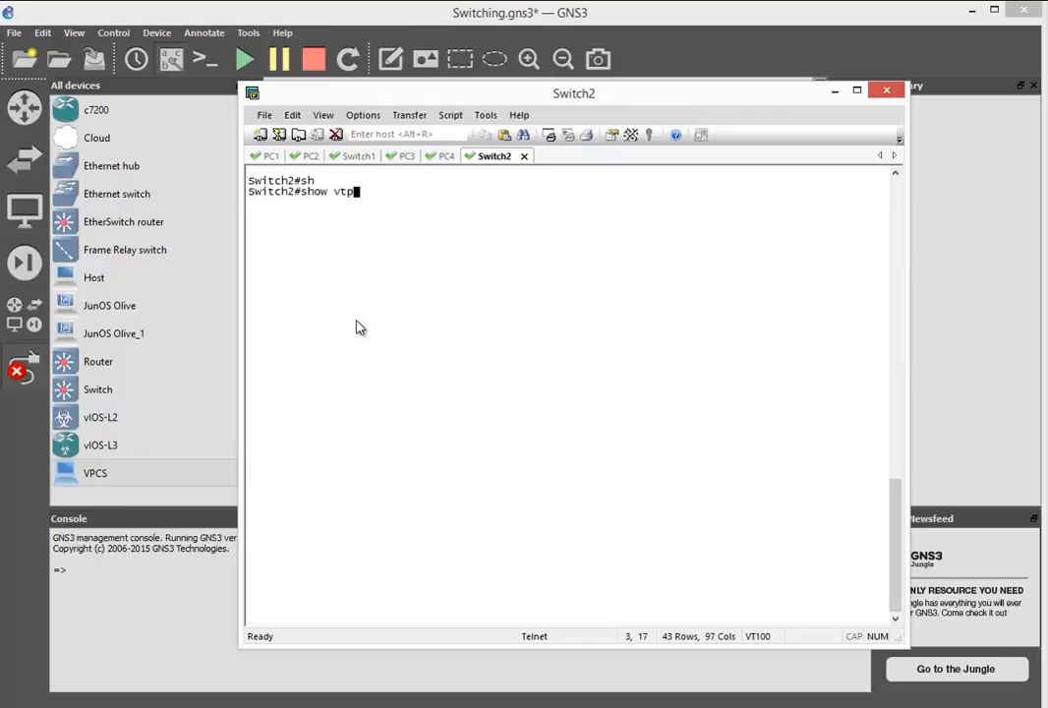
{"action": "key", "text": "Tab"}
{"action": "key", "text": "Return"}
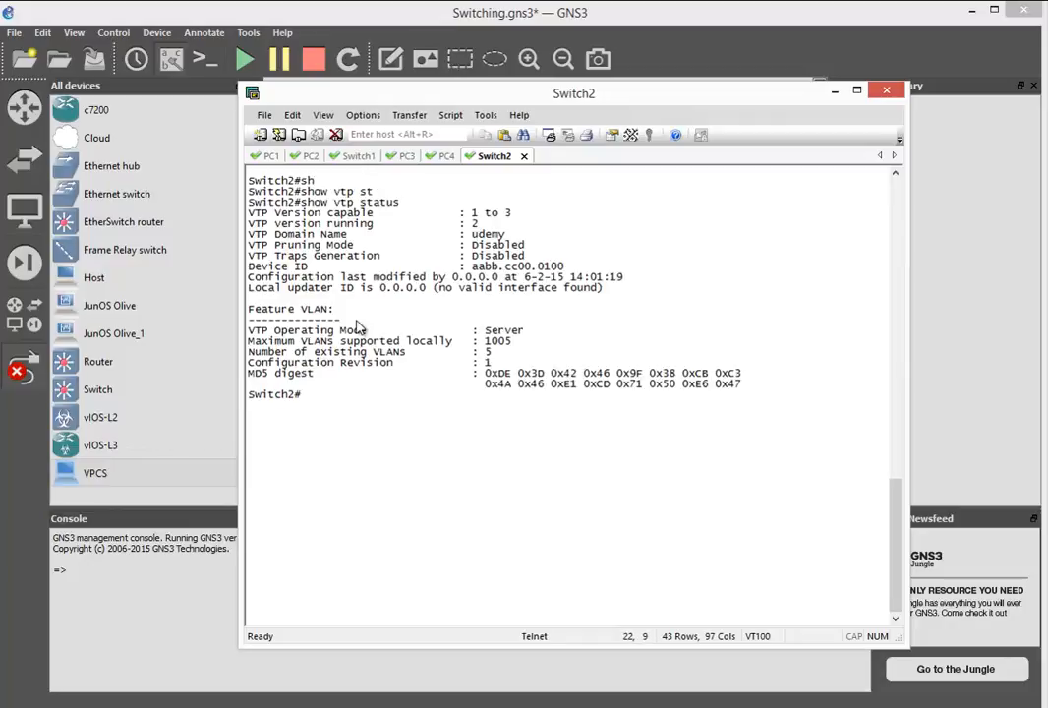
{"action": "double_click", "coordinate": [482, 353]}
- Compare the VTP domain name and running version between Switch2 and Switch1
{"action": "left_click", "coordinate": [358, 157]}
{"action": "left_click", "coordinate": [492, 158]}
{"action": "double_click", "coordinate": [484, 235]}
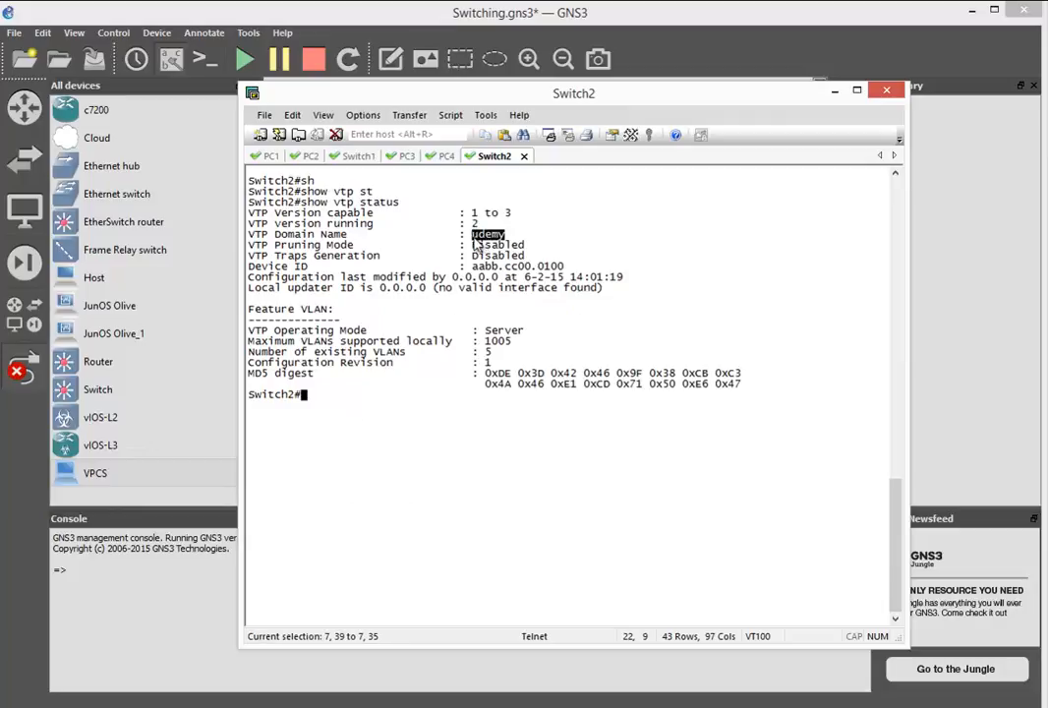
{"action": "double_click", "coordinate": [474, 224]}
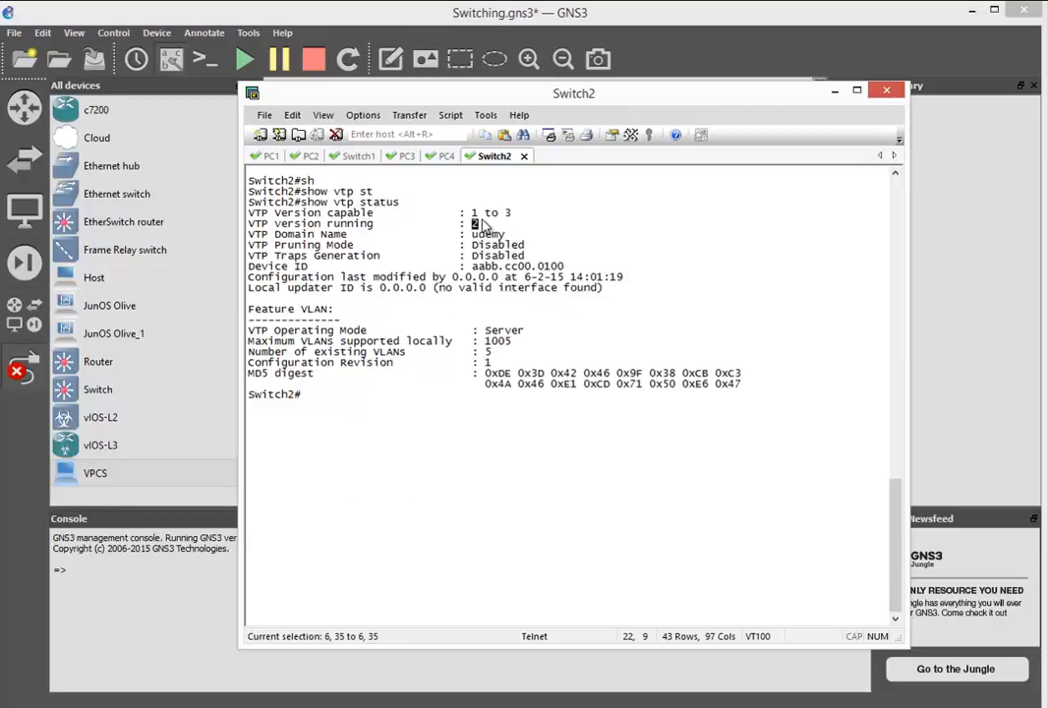
{"action": "left_click", "coordinate": [358, 156]}
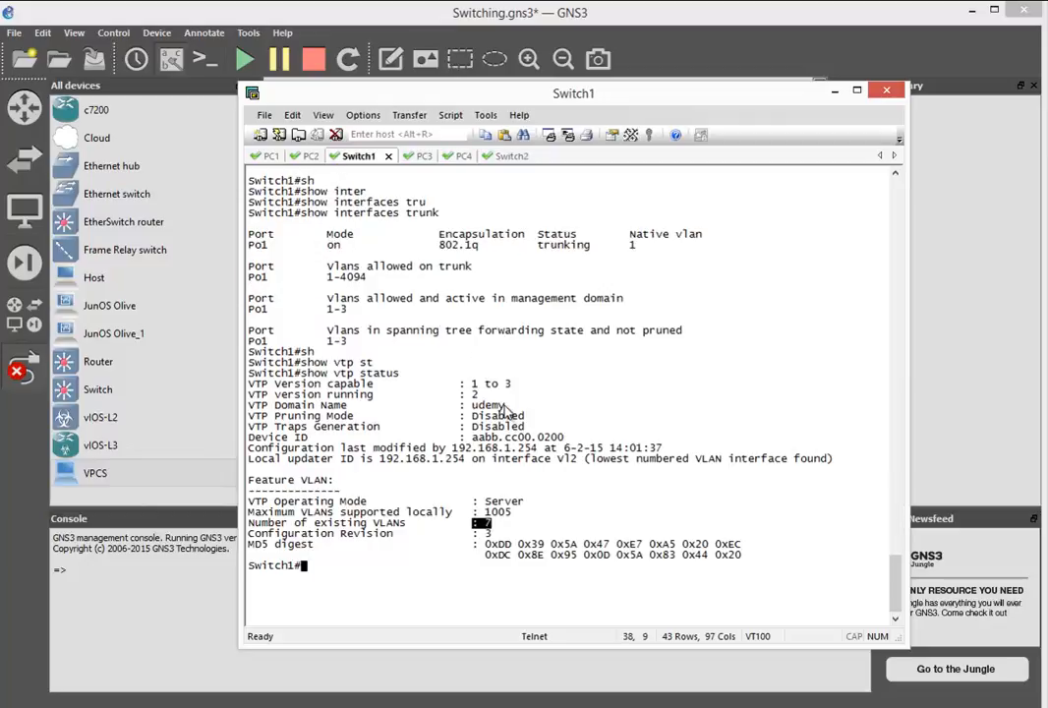
{"action": "double_click", "coordinate": [482, 405]}
{"action": "double_click", "coordinate": [474, 394]}
- Enter global configuration on Switch2 and set its VTP mode to client
{"action": "left_click", "coordinate": [507, 156]}
{"action": "type", "text": "co"}
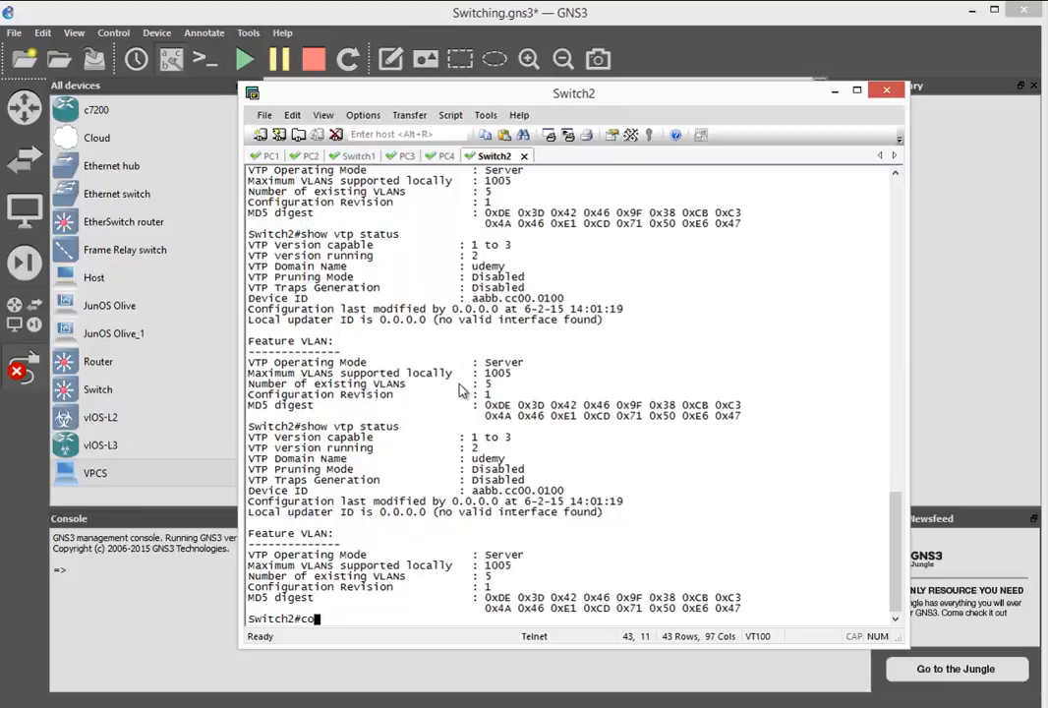
{"action": "type", "text": "nf t"}
{"action": "key", "text": "Return"}
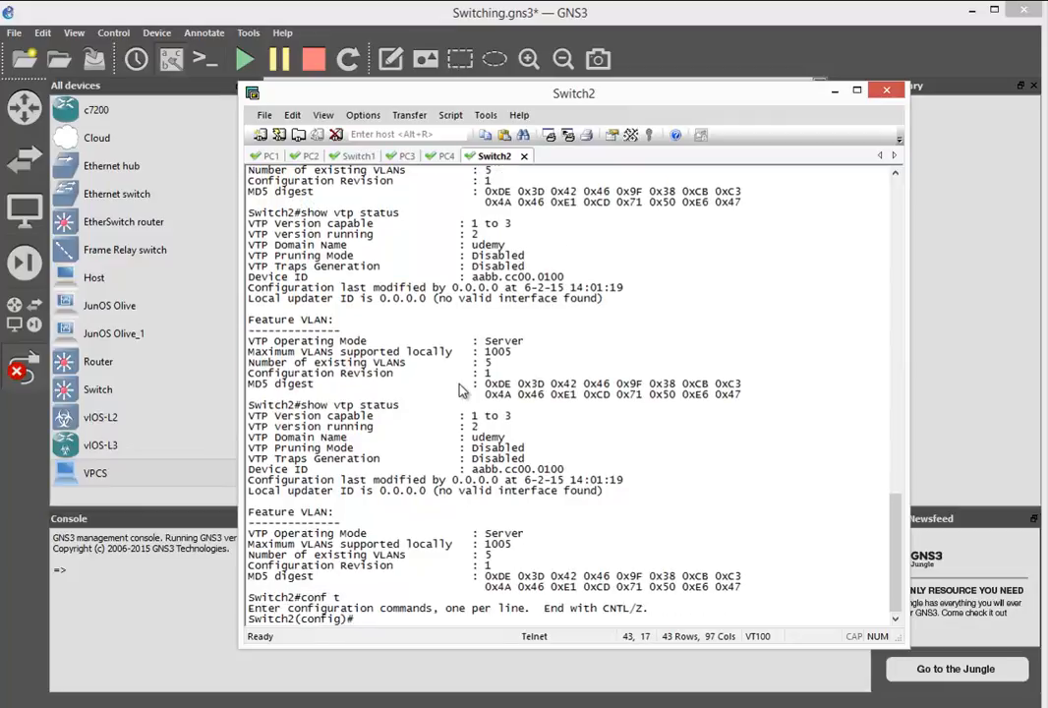
{"action": "type", "text": "vtp mod"}
{"action": "key", "text": "Tab"}
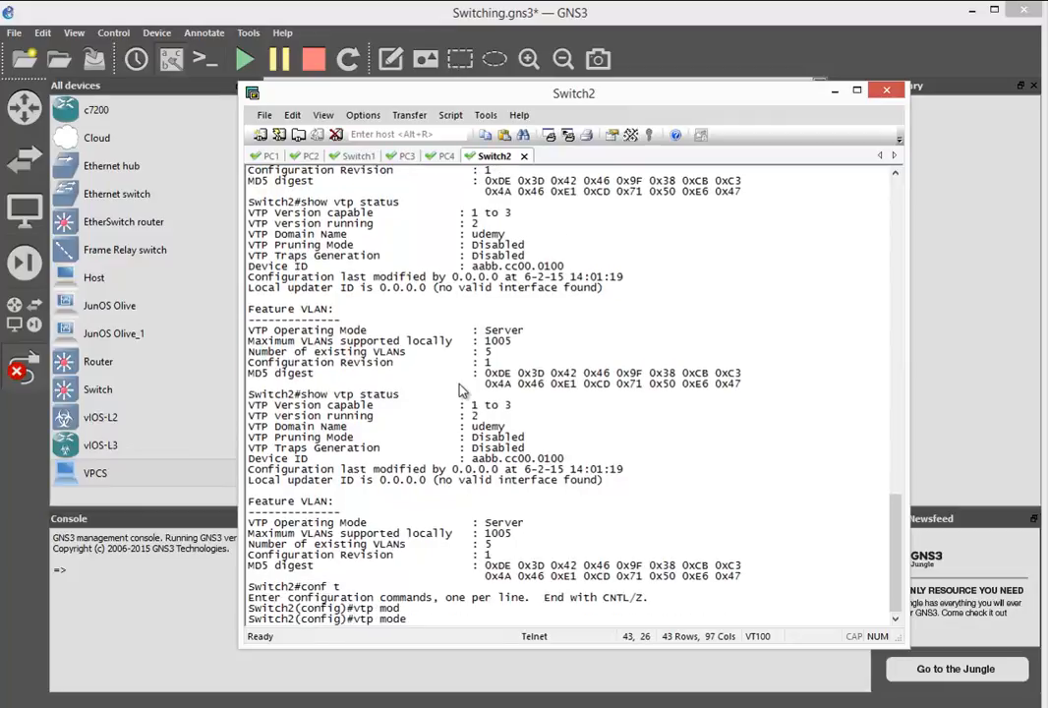
{"action": "type", "text": "cl"}
{"action": "key", "text": "Tab"}
{"action": "key", "text": "Return"}
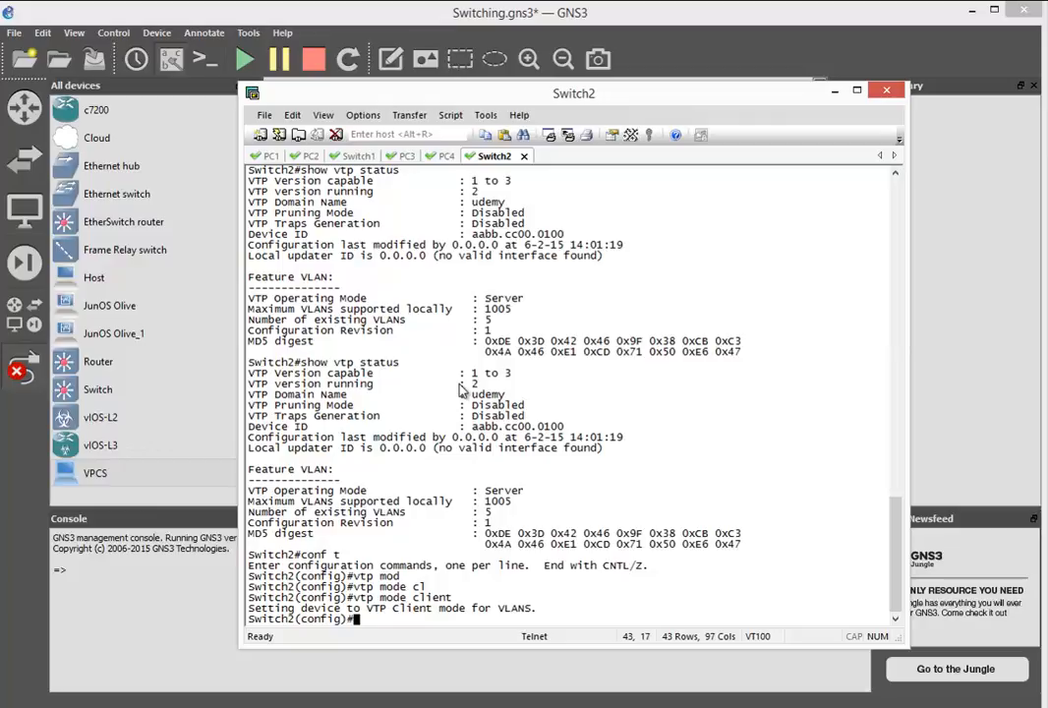
- Examine the VTP configuration revision in Switch1's VTP status output
{"action": "left_click_drag", "start_coordinate": [483, 522], "coordinate": [488, 523]}
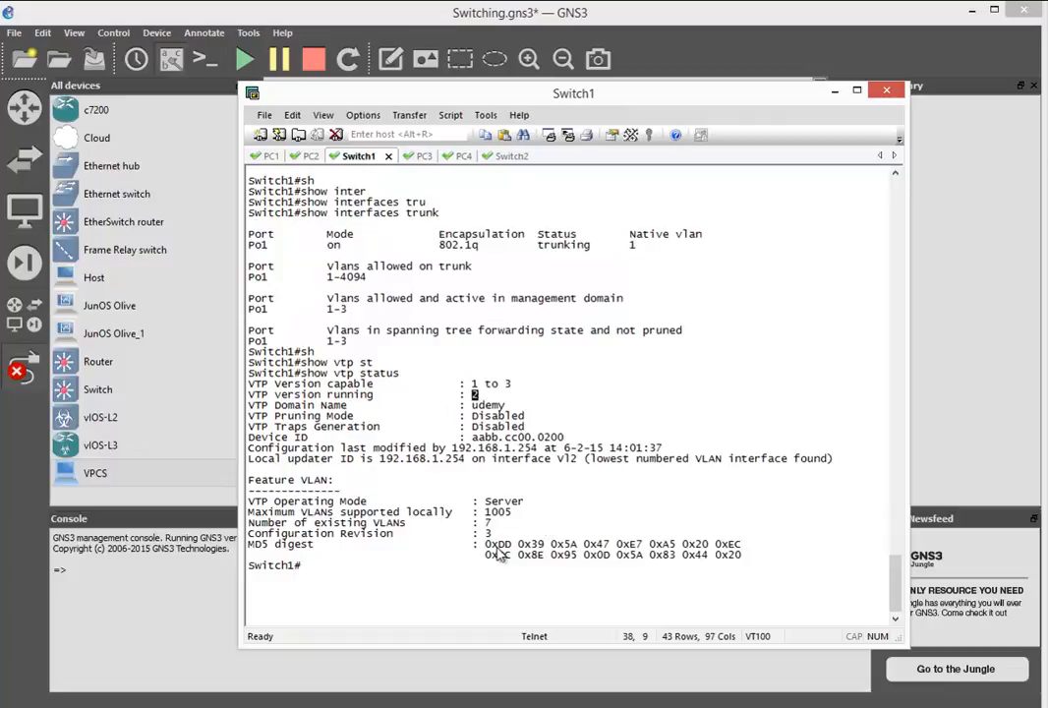
{"action": "left_click_drag", "start_coordinate": [492, 533], "coordinate": [465, 533]}
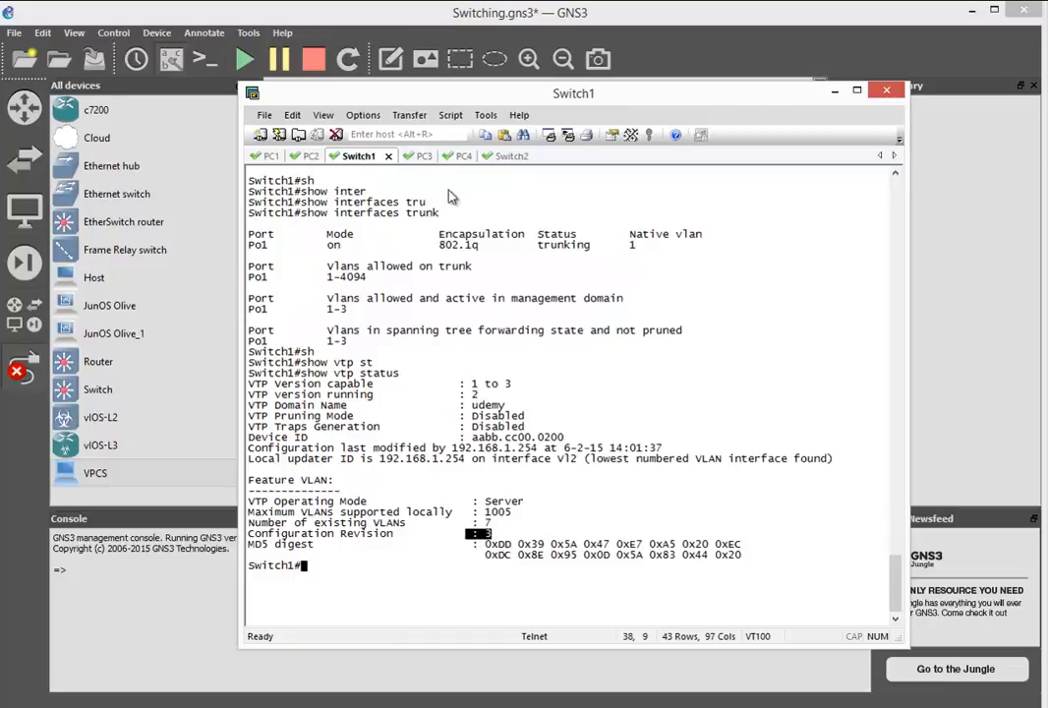
- Clear the Switch2 console, leave configuration mode and display the VTP status
{"action": "left_click", "coordinate": [506, 155]}
{"action": "left_click", "coordinate": [292, 115]}
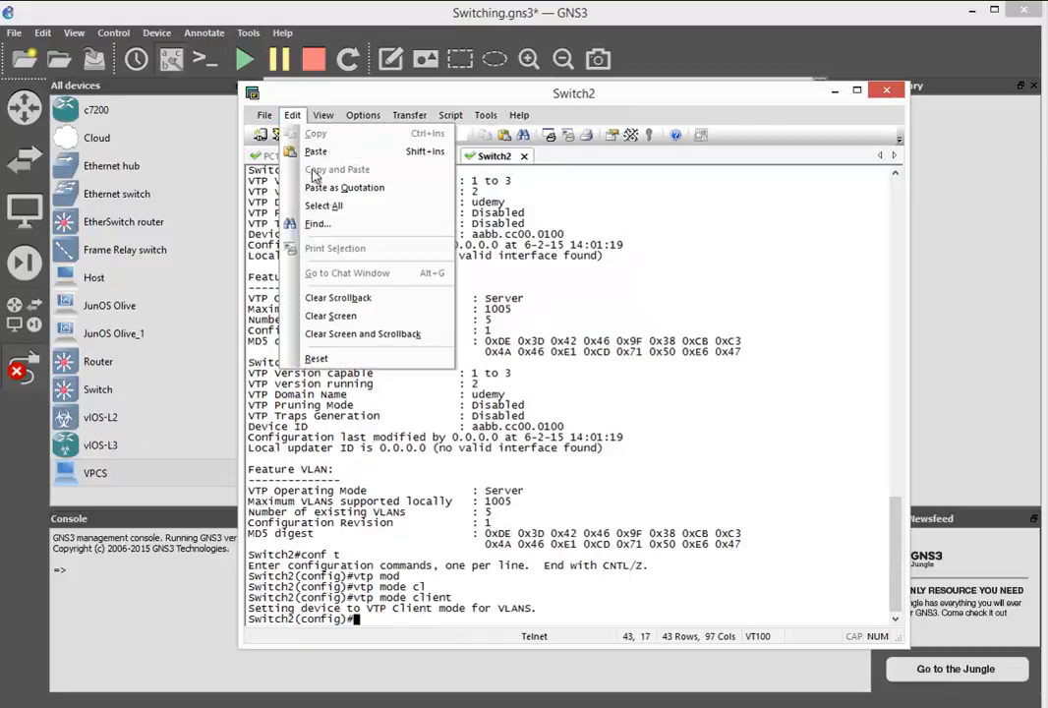
{"action": "left_click", "coordinate": [339, 316]}
{"action": "key", "text": "ctrl+z"}
{"action": "type", "text": "show "}
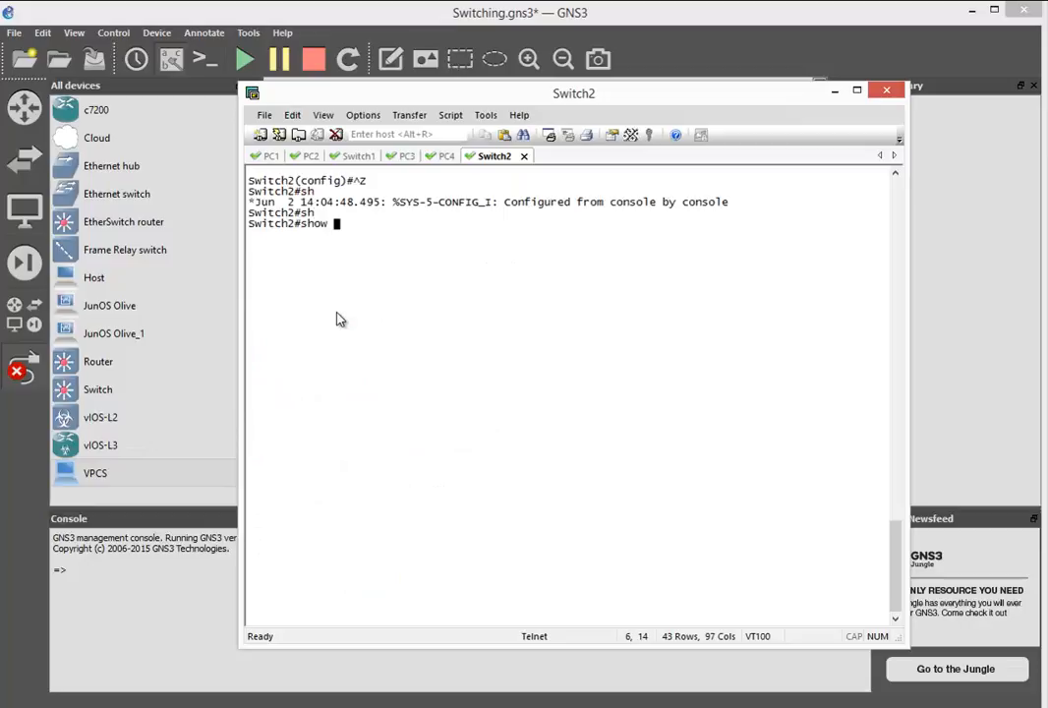
{"action": "type", "text": "vtpst"}
{"action": "key", "text": "BackSpace"}
{"action": "key", "text": "BackSpace"}
{"action": "type", "text": "st"}
{"action": "key", "text": "Tab"}
{"action": "key", "text": "Return"}
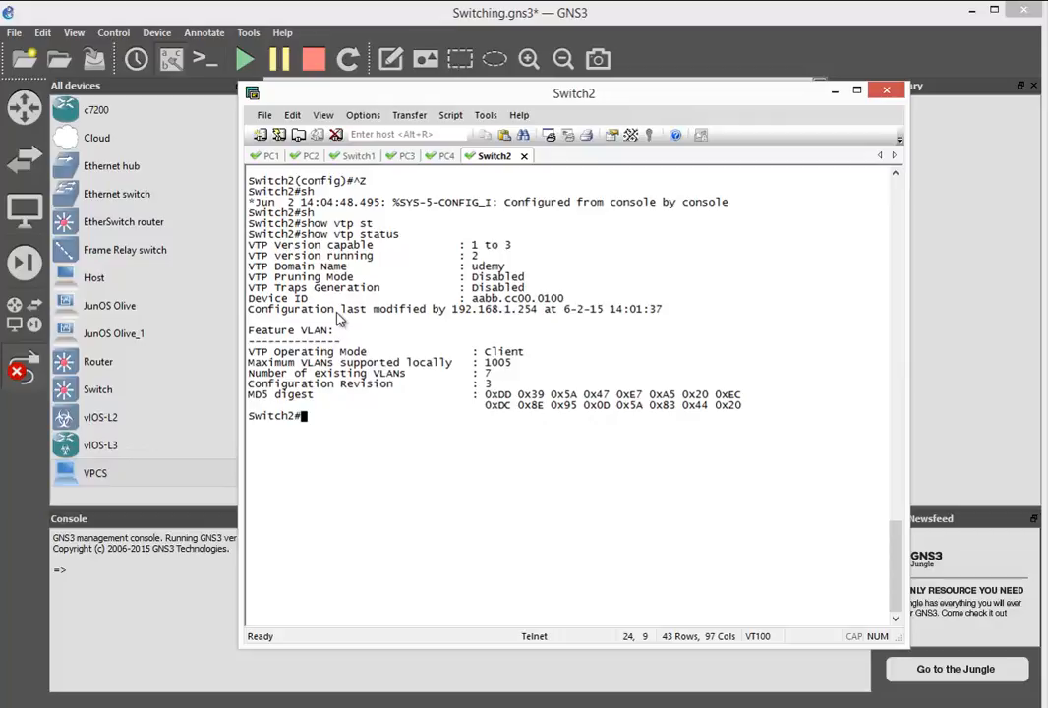
- List the VLANs on Switch2 and check VLANs 2 and 3 along with the VTP configuration revision
{"action": "type", "text": "sh"}
{"action": "key", "text": "Tab"}
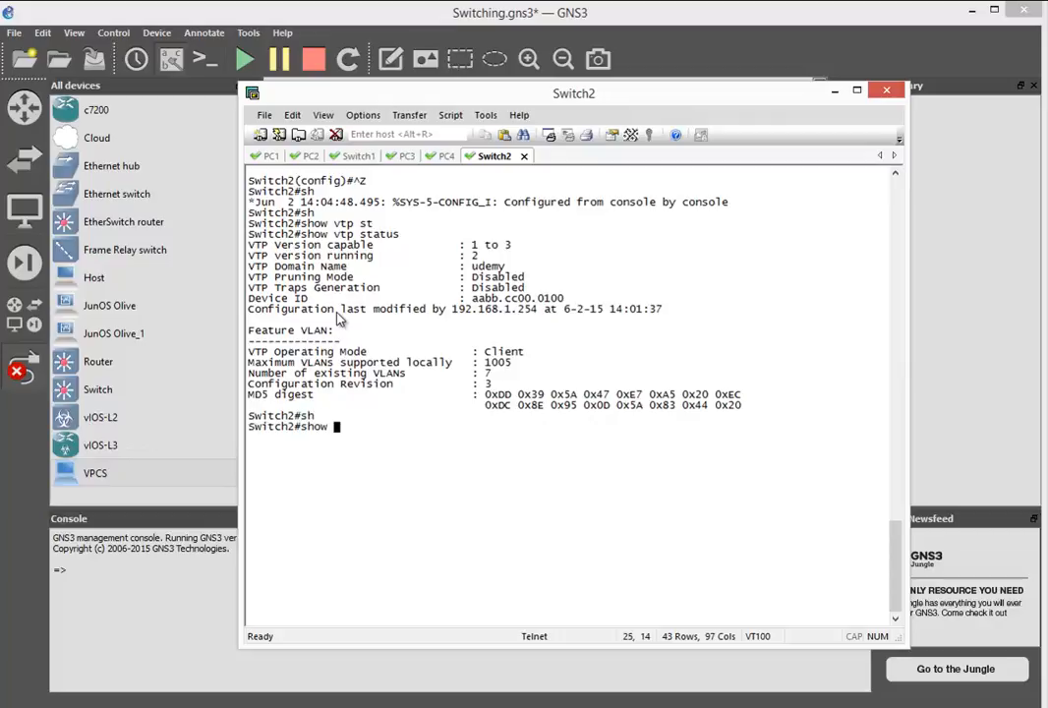
{"action": "type", "text": "vlan"}
{"action": "key", "text": "Return"}
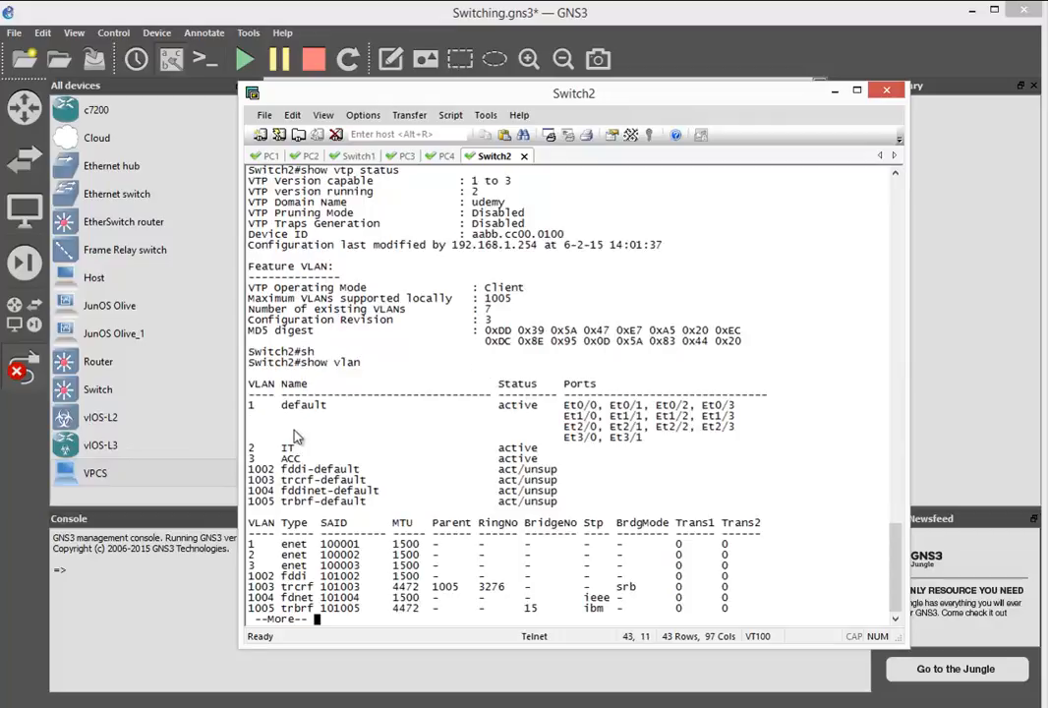
{"action": "left_click_drag", "start_coordinate": [249, 449], "coordinate": [256, 456]}
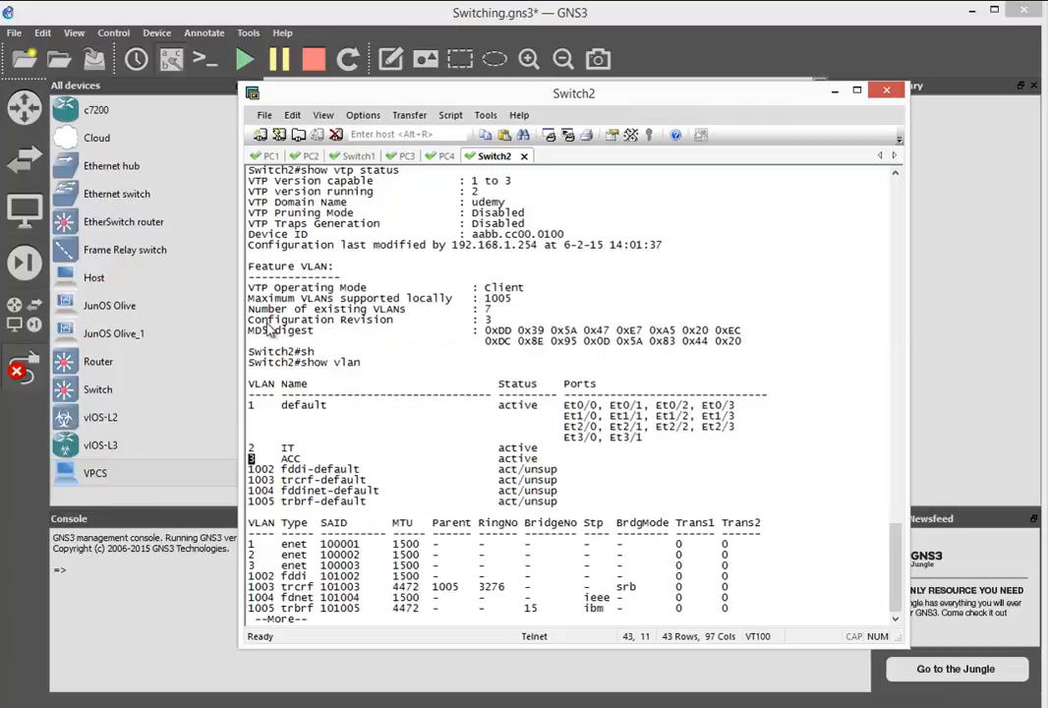
{"action": "left_click_drag", "start_coordinate": [251, 321], "coordinate": [505, 322]}
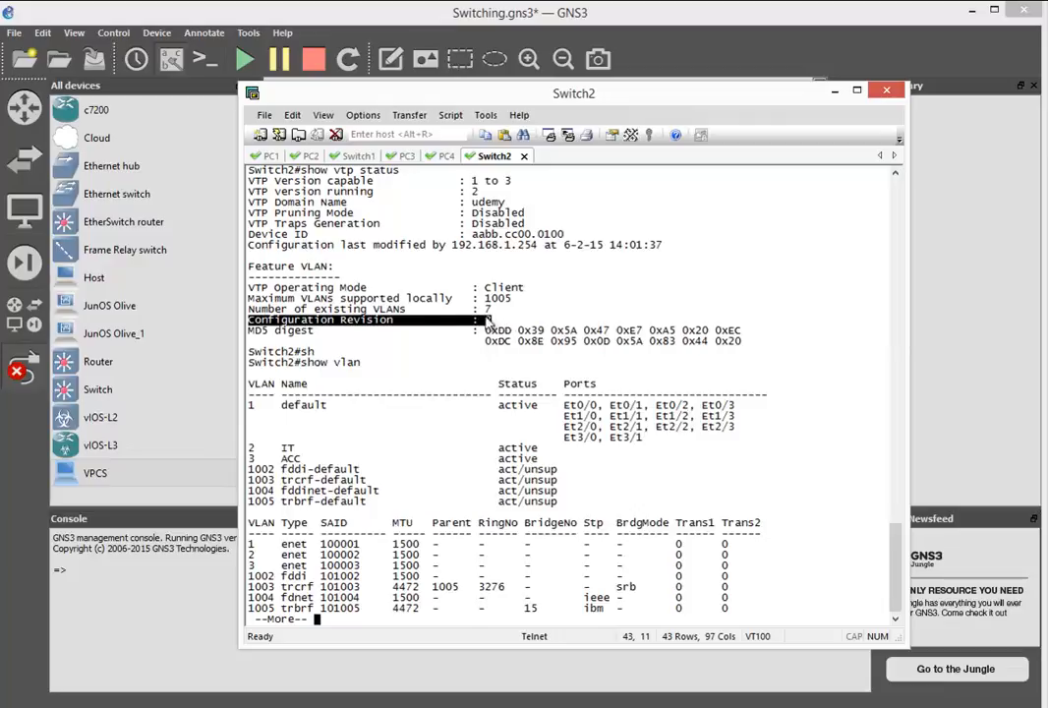
- Clear the Switch1 console, display its VTP status and check the configuration revision
{"action": "left_click", "coordinate": [358, 155]}
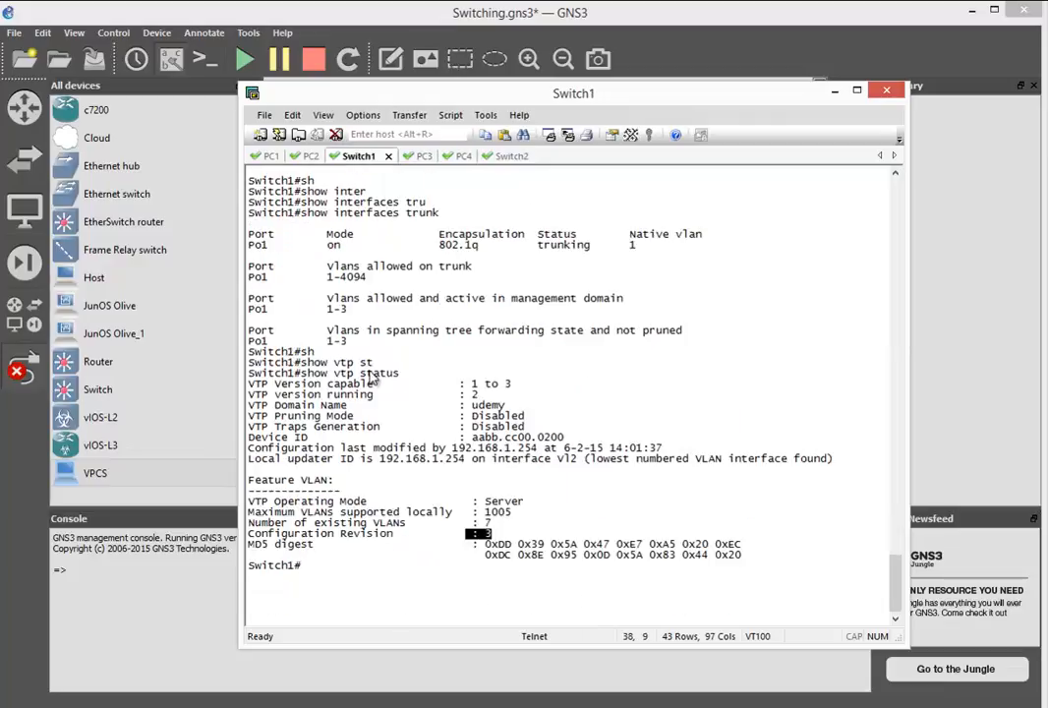
{"action": "left_click", "coordinate": [291, 115]}
{"action": "left_click", "coordinate": [423, 315]}
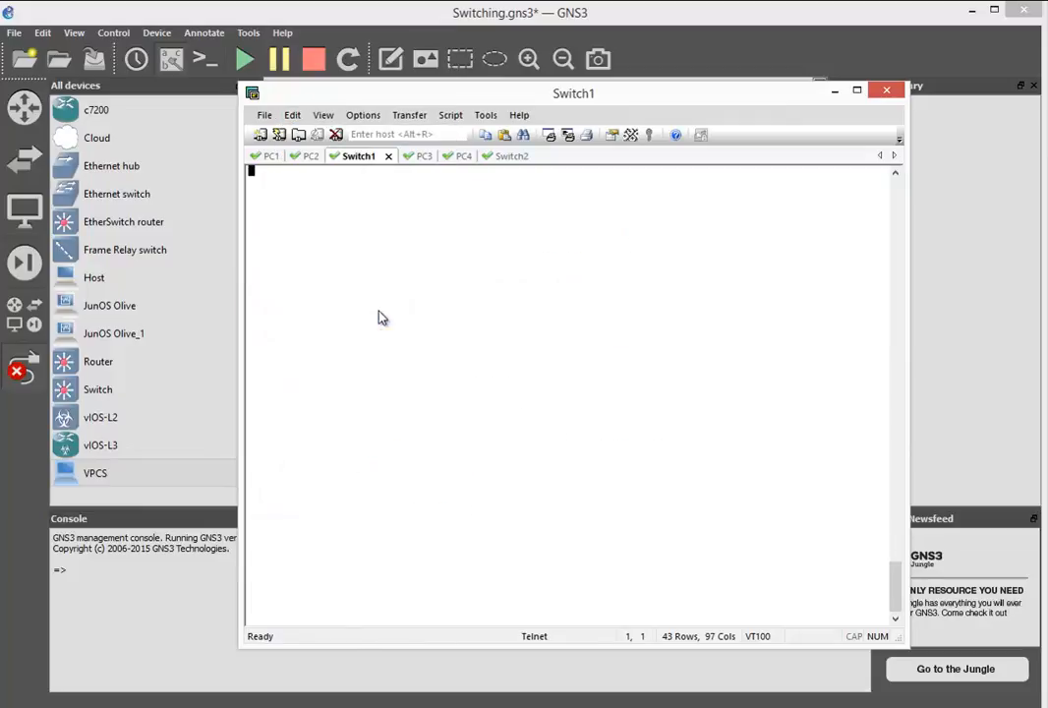
{"action": "type", "text": "sh"}
{"action": "key", "text": "Tab"}
{"action": "type", "text": "vtp"}
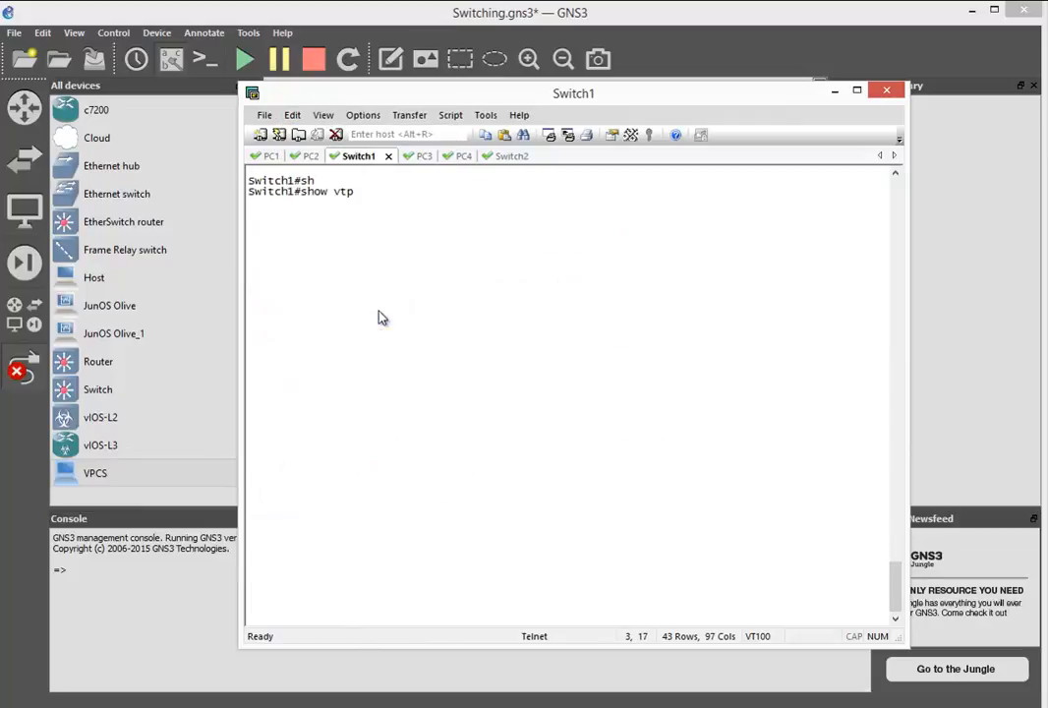
{"action": "type", "text": " st"}
{"action": "key", "text": "Tab"}
{"action": "key", "text": "Return"}
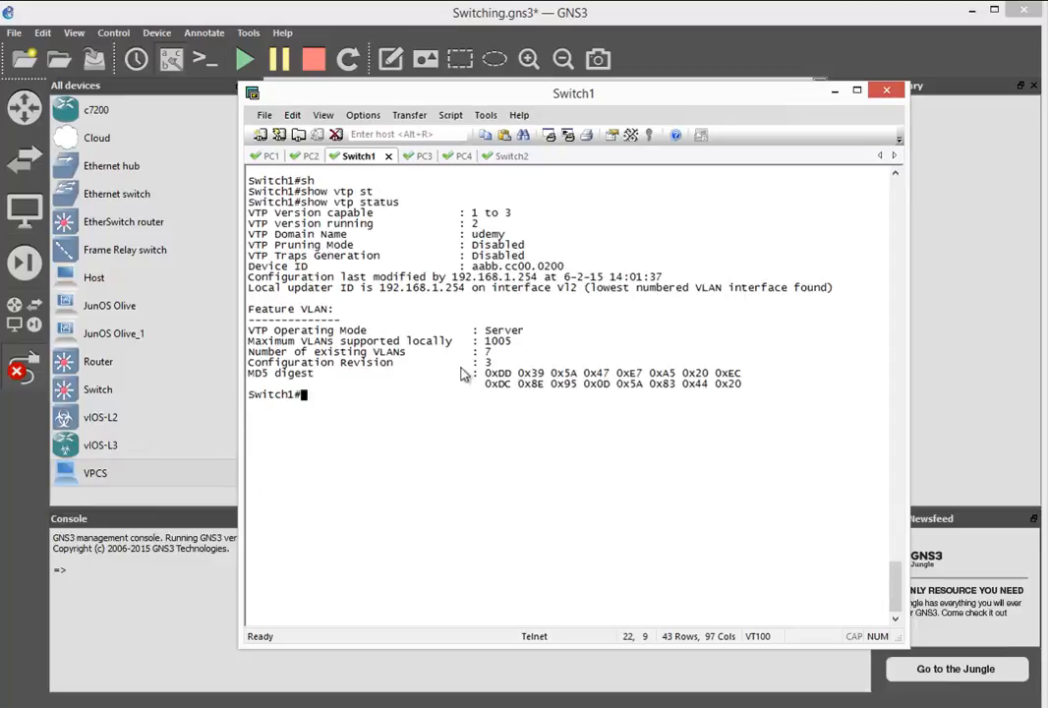
{"action": "left_click_drag", "start_coordinate": [494, 363], "coordinate": [467, 369]}
- Clear the Switch2 console, quit the paged VLAN listing and enter global configuration mode
{"action": "left_click", "coordinate": [508, 155]}
{"action": "left_click", "coordinate": [292, 115]}
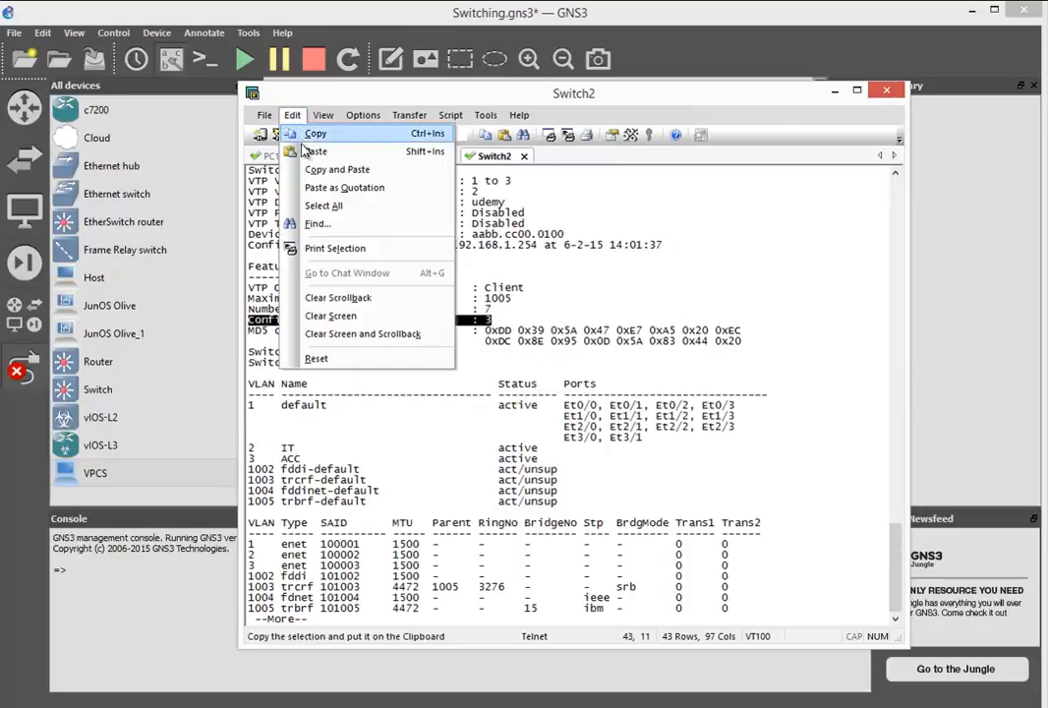
{"action": "left_click", "coordinate": [358, 317]}
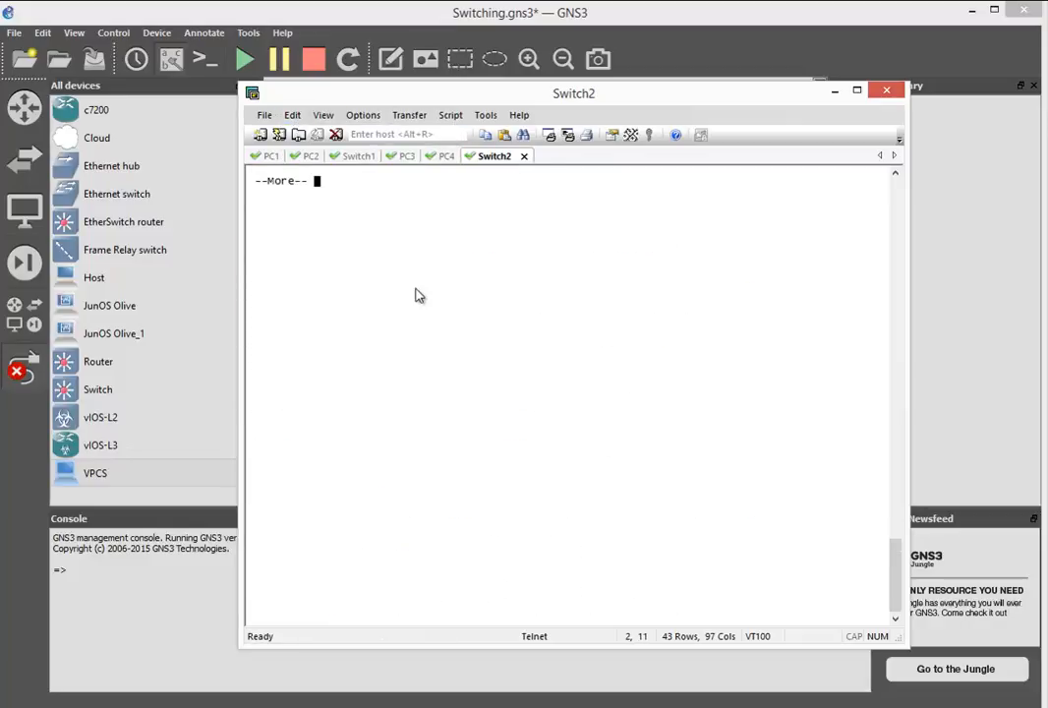
{"action": "type", "text": "qconf t"}
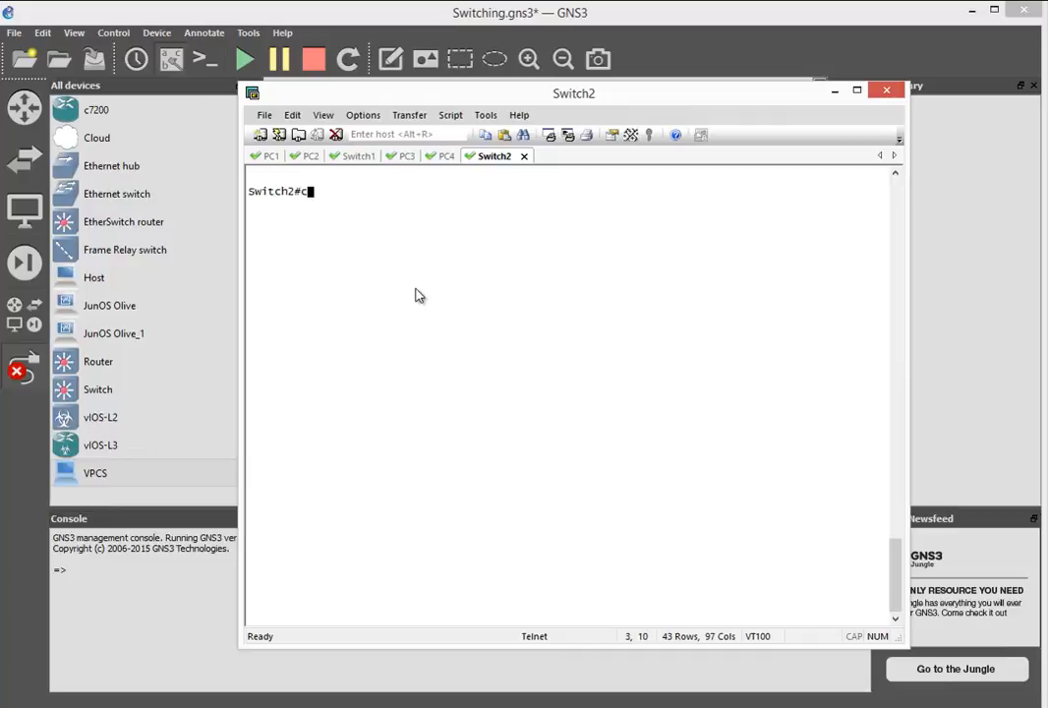
{"action": "key", "text": "Return"}
- Assign Switch2's interface eth0/0 to access VLAN 2
{"action": "type", "text": "int "}
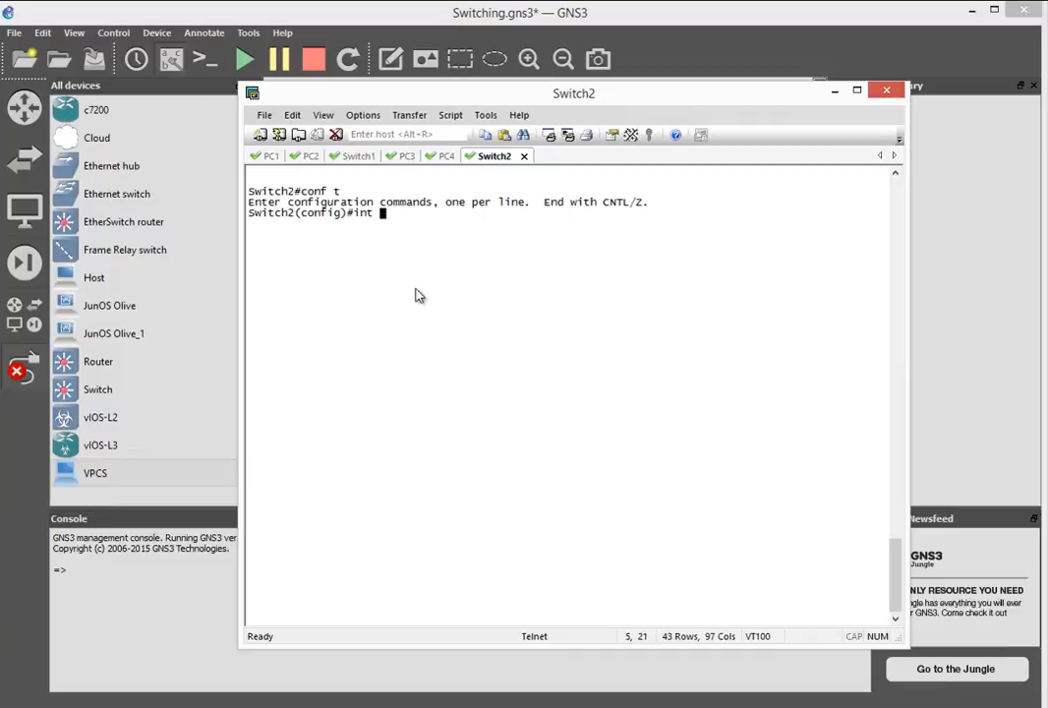
{"action": "type", "text": "eth0/0"}
{"action": "key", "text": "Return"}
{"action": "type", "text": "sw"}
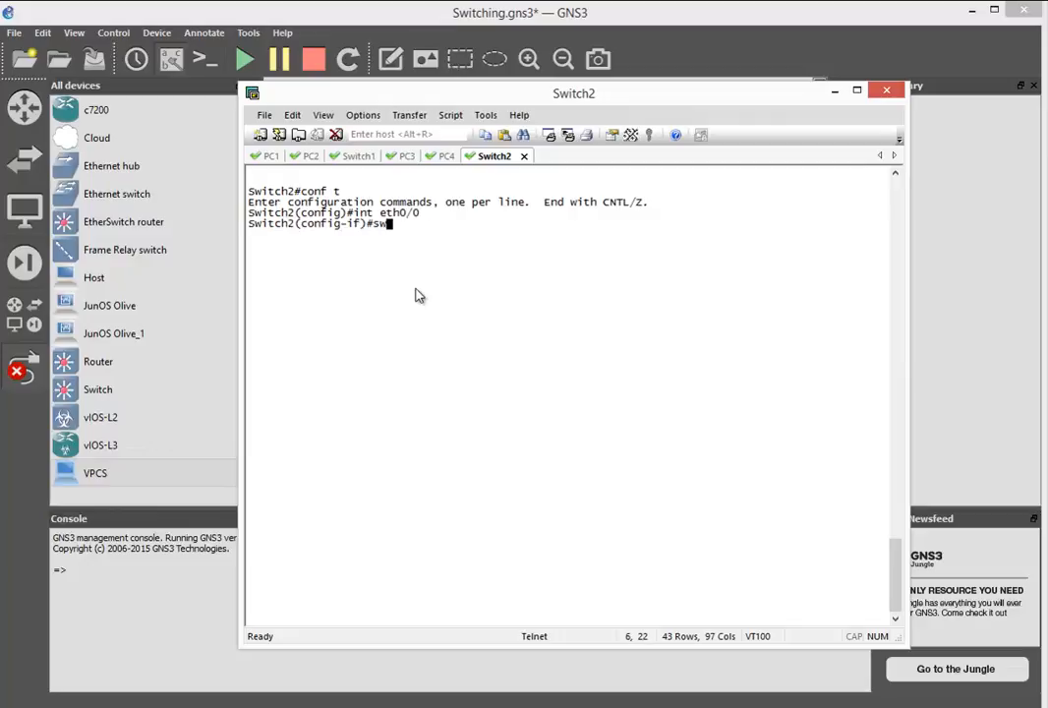
{"action": "key", "text": "Tab"}
{"action": "type", "text": "ac"}
{"action": "key", "text": "Tab"}
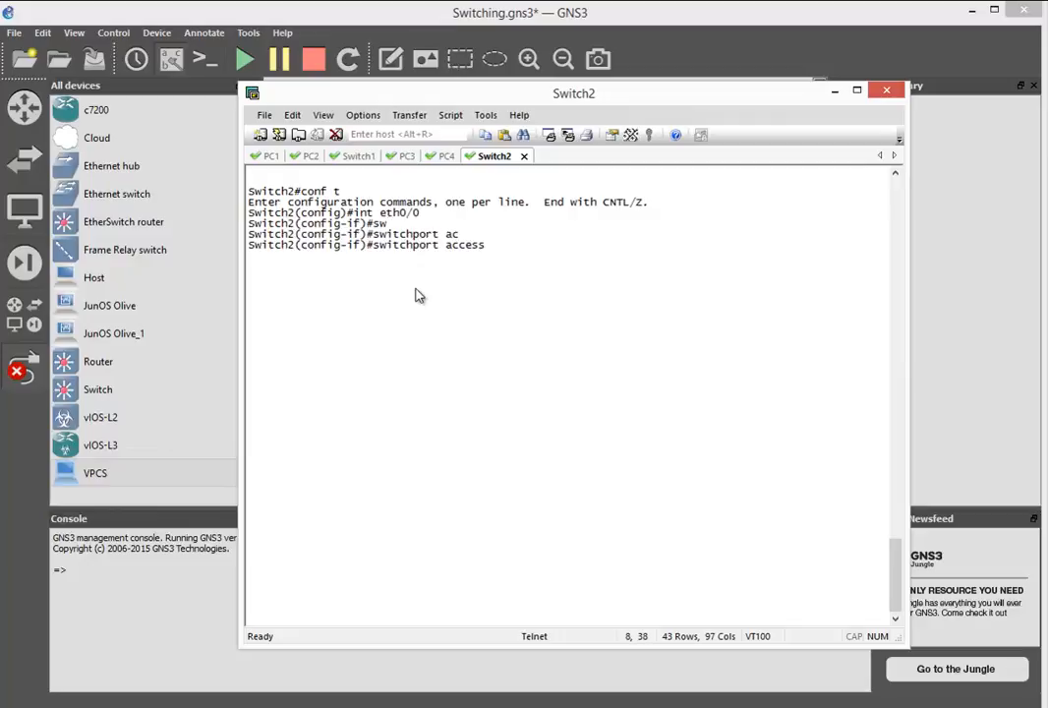
{"action": "type", "text": "vlan "}
{"action": "type", "text": "2"}
{"action": "key", "text": "Return"}
- Assign Switch2's interface eth1/0 to access VLAN 3
{"action": "type", "text": "int e"}
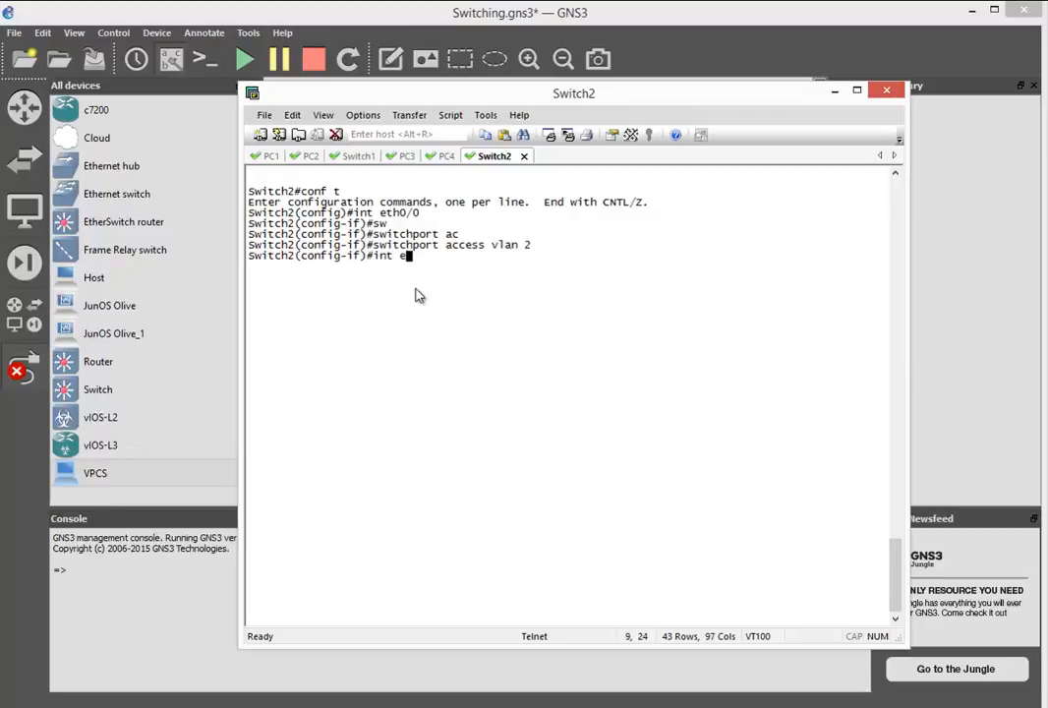
{"action": "type", "text": "th1/0"}
{"action": "key", "text": "Return"}
{"action": "type", "text": "sw"}
{"action": "key", "text": "Tab"}
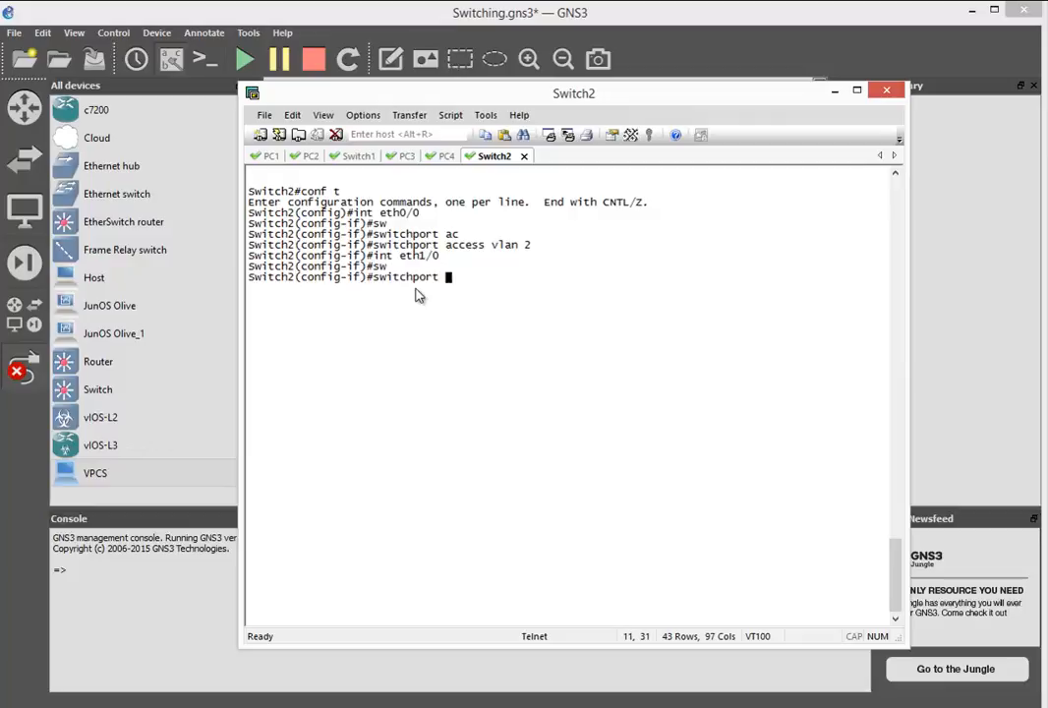
{"action": "type", "text": "ac"}
{"action": "key", "text": "Tab"}
{"action": "type", "text": "vlan "}
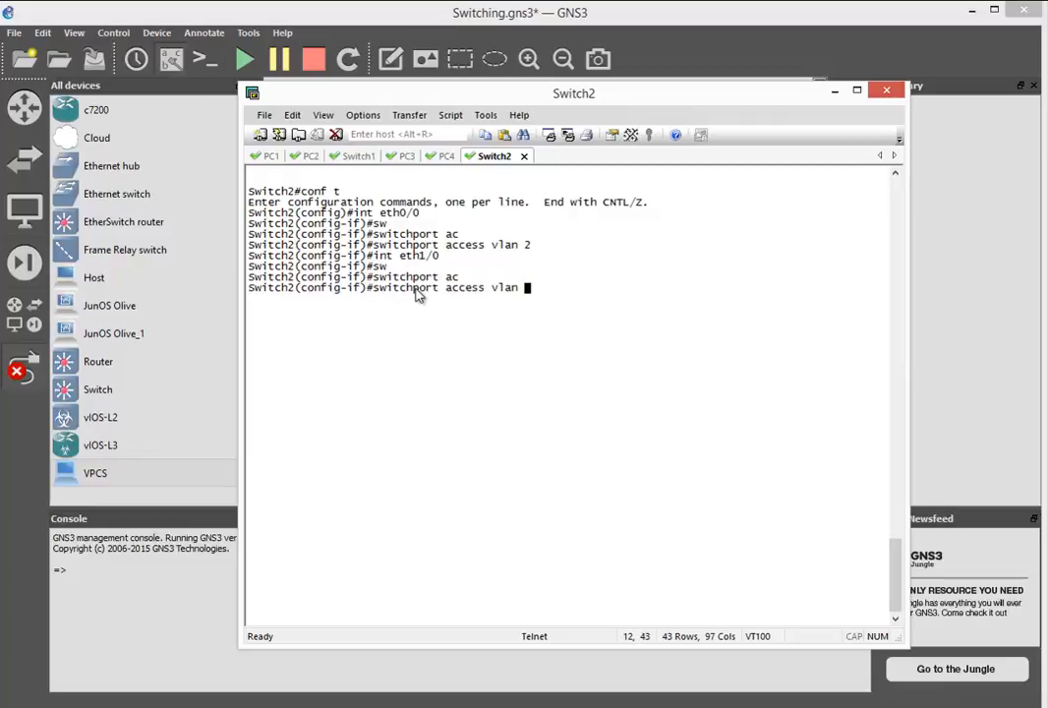
{"action": "type", "text": "3"}
{"action": "key", "text": "Return"}
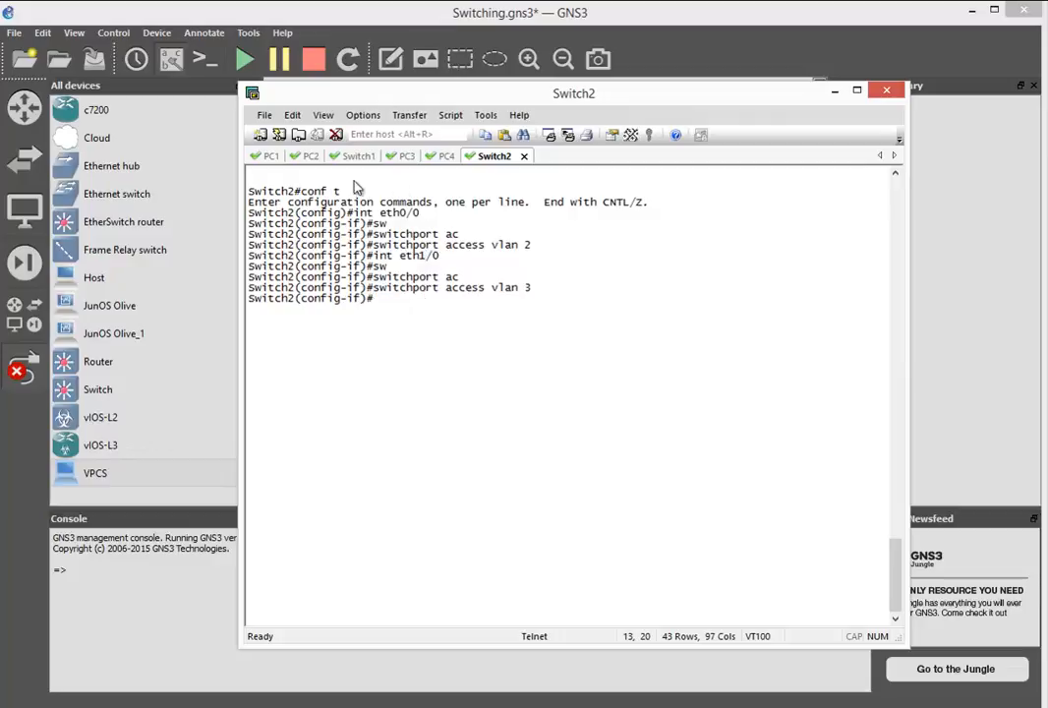
- Clear the PC1 console and ping 192.168.1.2 to test connectivity within VLAN 2 across the switches
{"action": "left_click", "coordinate": [270, 156]}
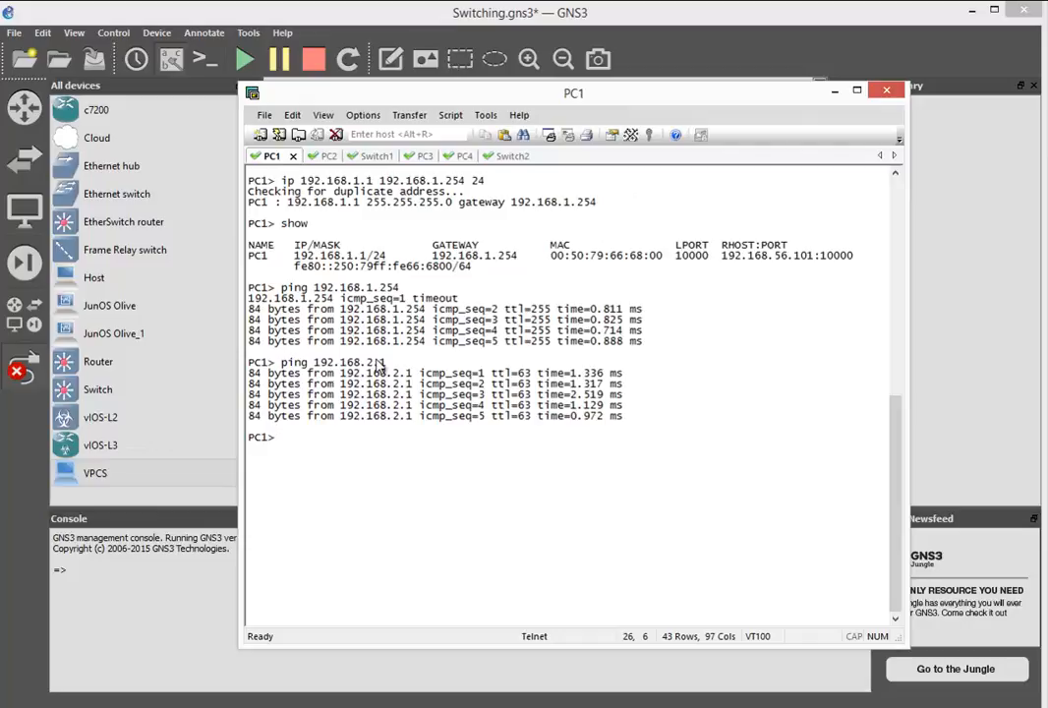
{"action": "left_click", "coordinate": [292, 115]}
{"action": "left_click", "coordinate": [365, 317]}
{"action": "type", "text": "pi"}
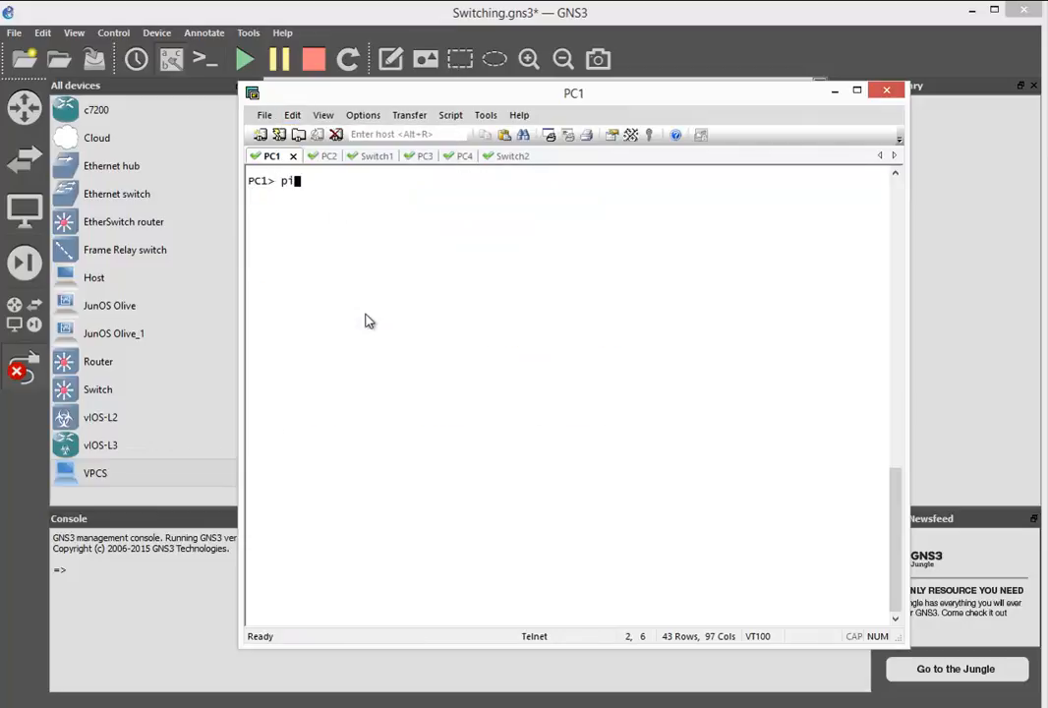
{"action": "type", "text": "ng 192.168.1.2"}
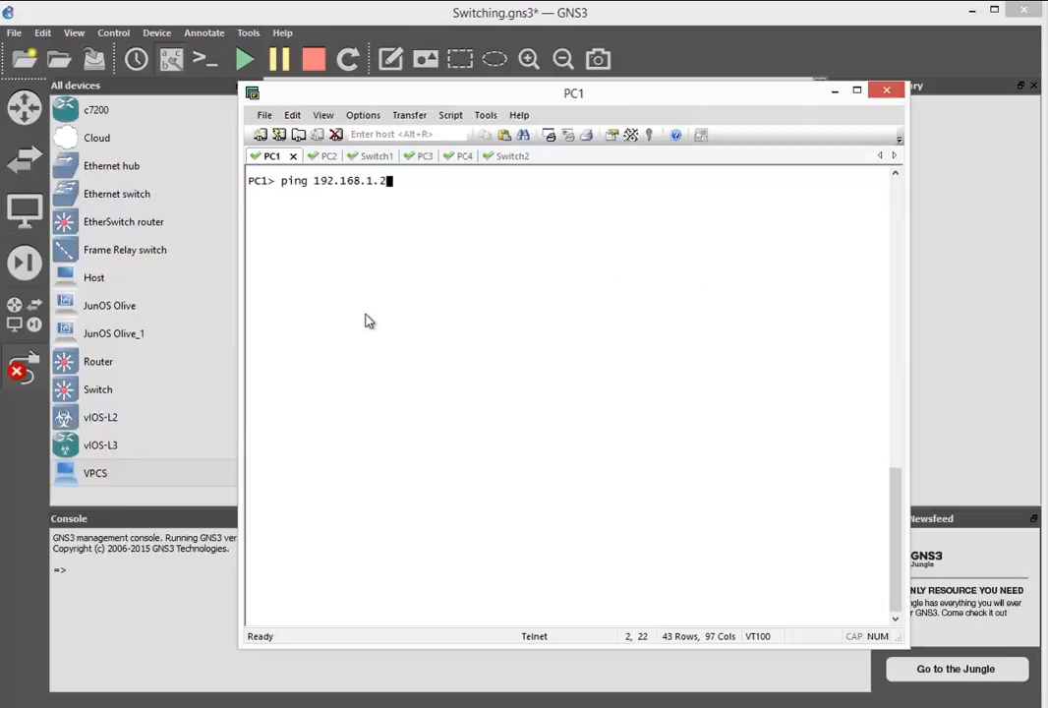
{"action": "key", "text": "Return"}
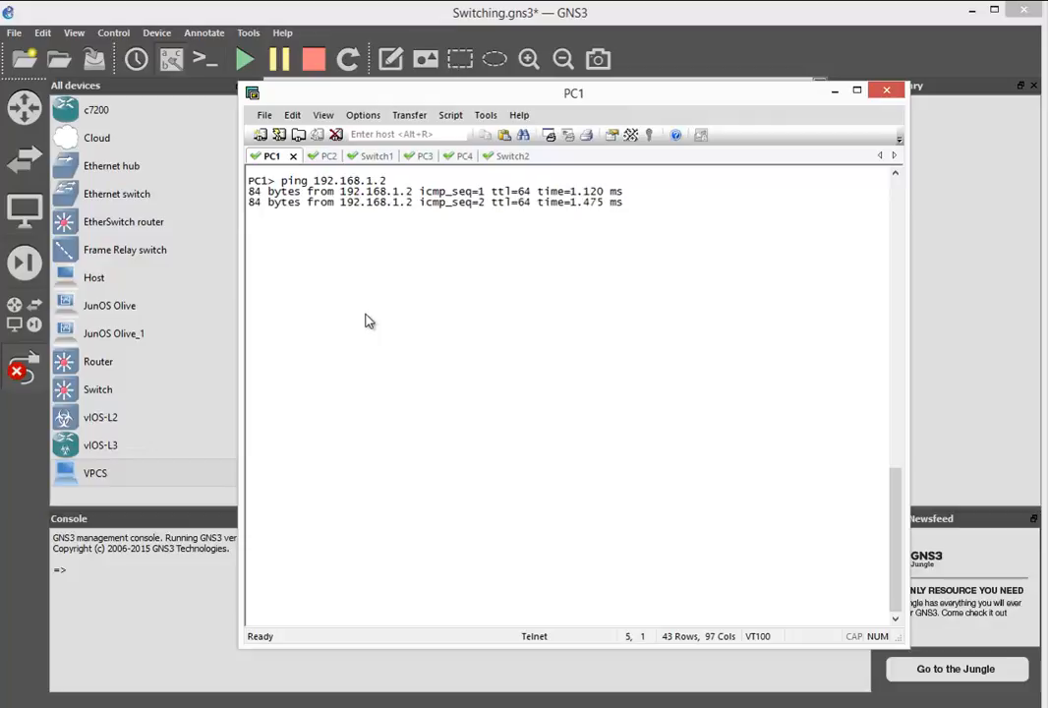
- Clear the PC2 console and ping 192.168.2.2 to test connectivity within VLAN 3 across the switches
{"action": "left_click", "coordinate": [320, 158]}
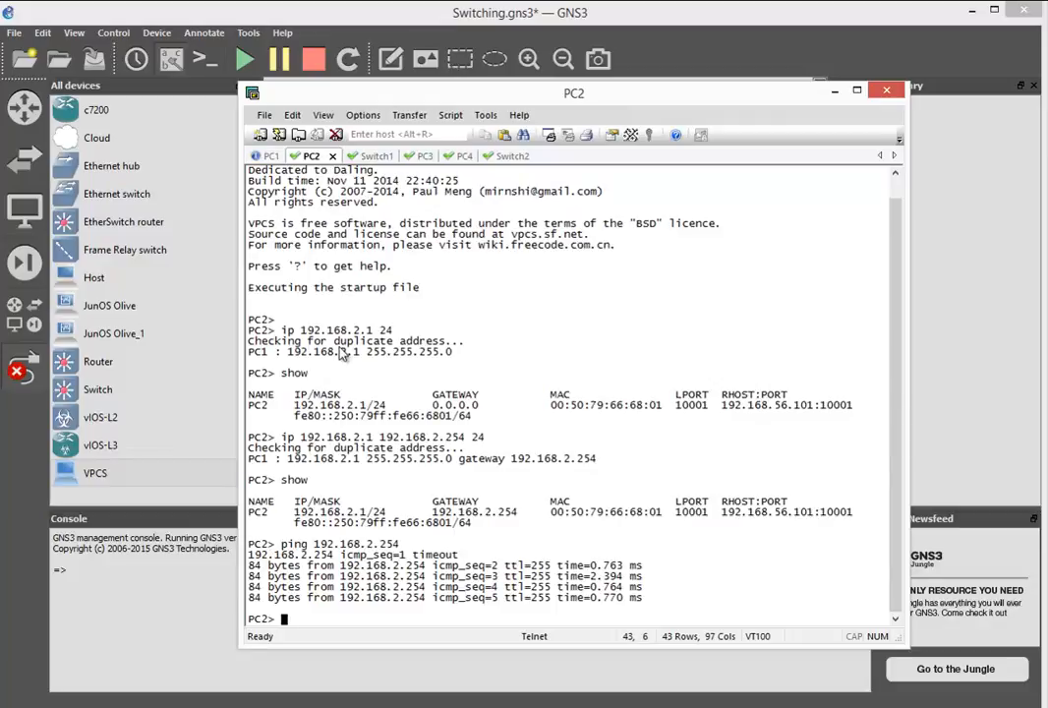
{"action": "left_click", "coordinate": [295, 116]}
{"action": "left_click", "coordinate": [344, 328]}
{"action": "key", "text": "Return"}
{"action": "type", "text": "ping 19"}
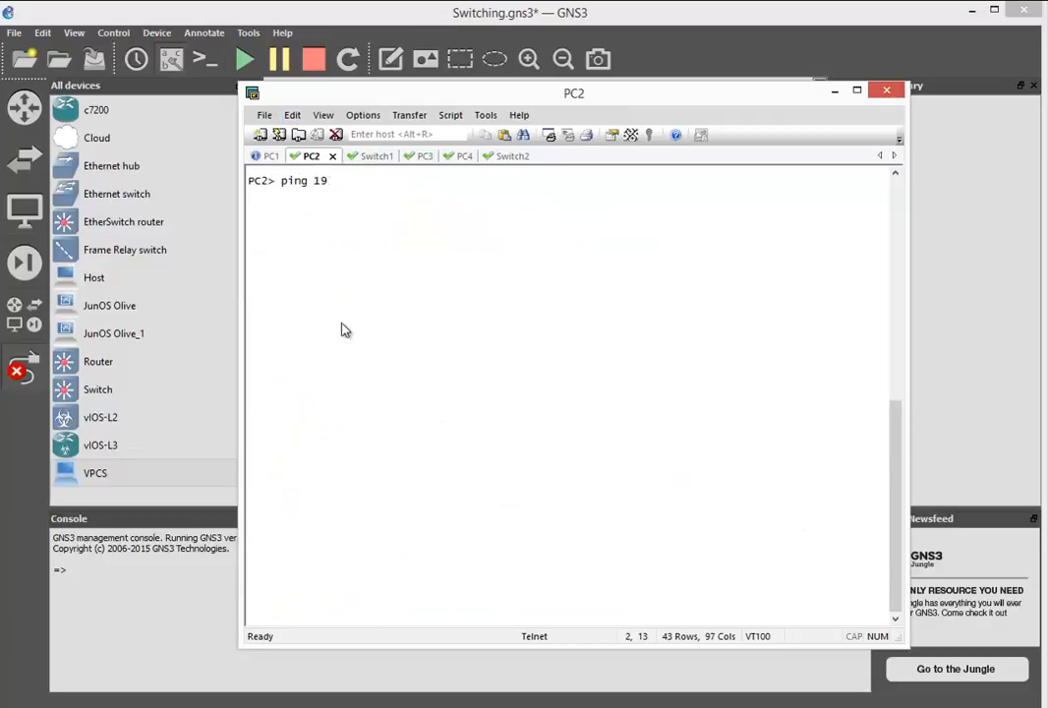
{"action": "type", "text": "2.168.2.2"}
{"action": "key", "text": "Return"}
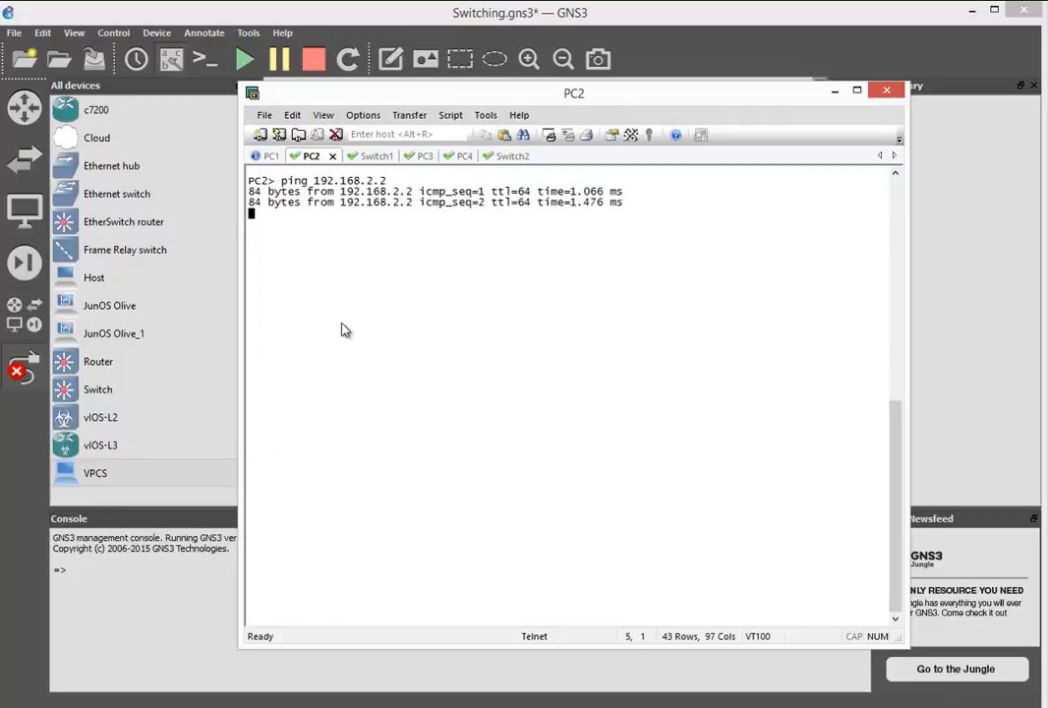
- Switch back to the GNS3 topology window and turn off link-adding mode
{"action": "left_click", "coordinate": [7, 390]}
{"action": "left_click", "coordinate": [19, 381]}
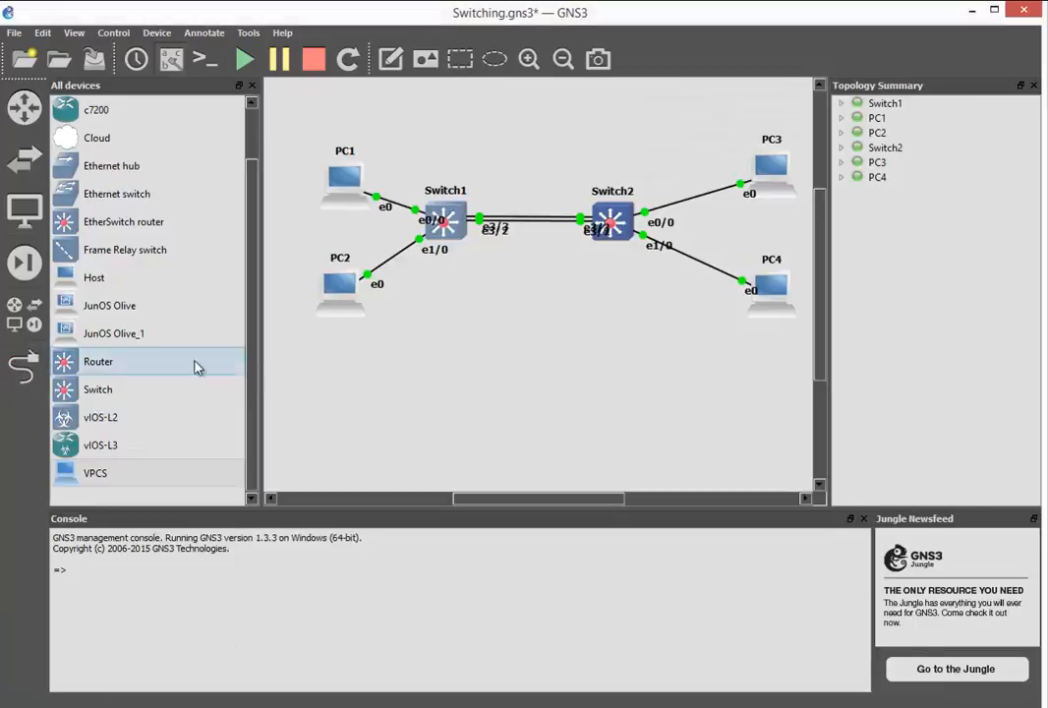